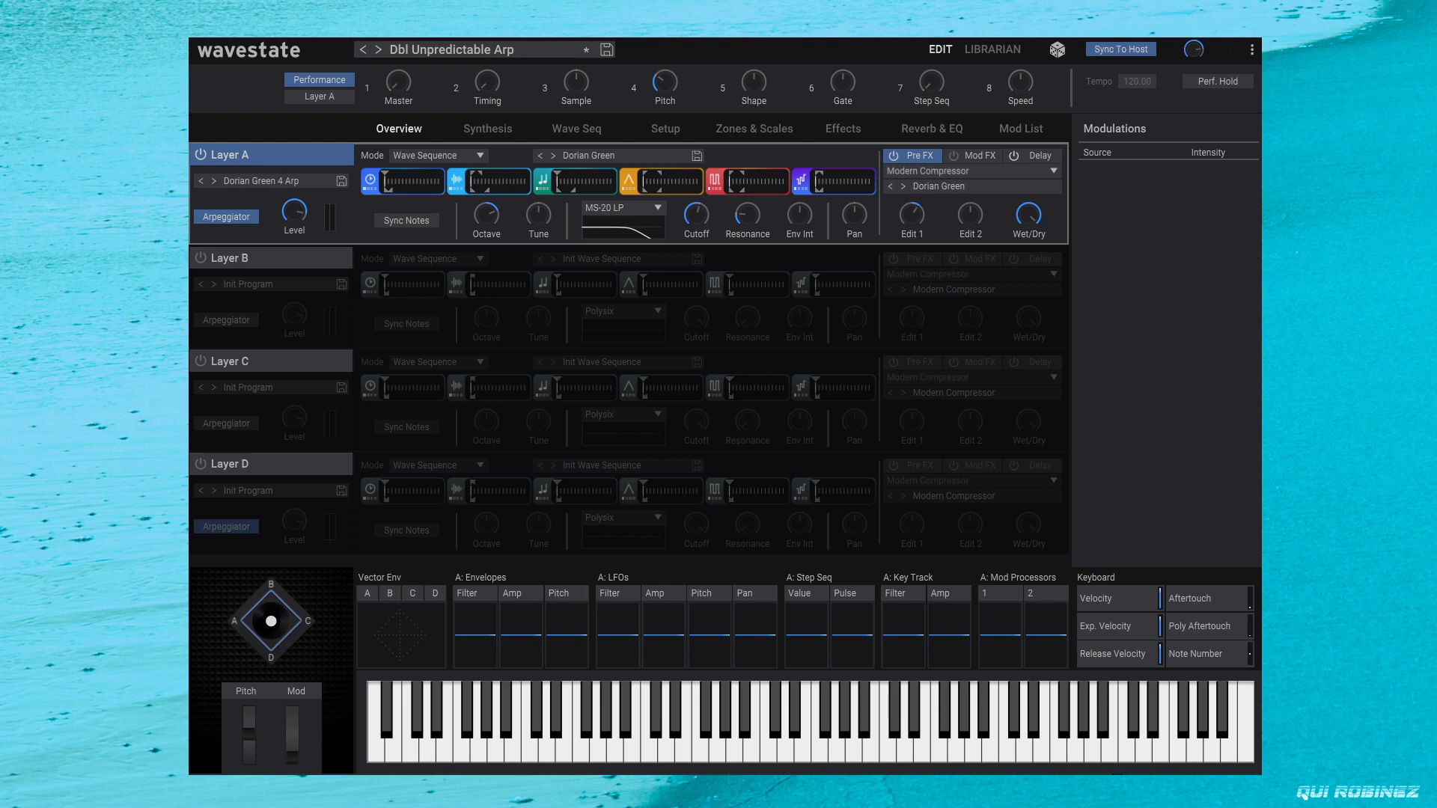
Step: Search the performance library for "init" and load Init Performance
left_click(491, 45)
key("BackSpace")
key("BackSpace")
type("=init")
key("Home")
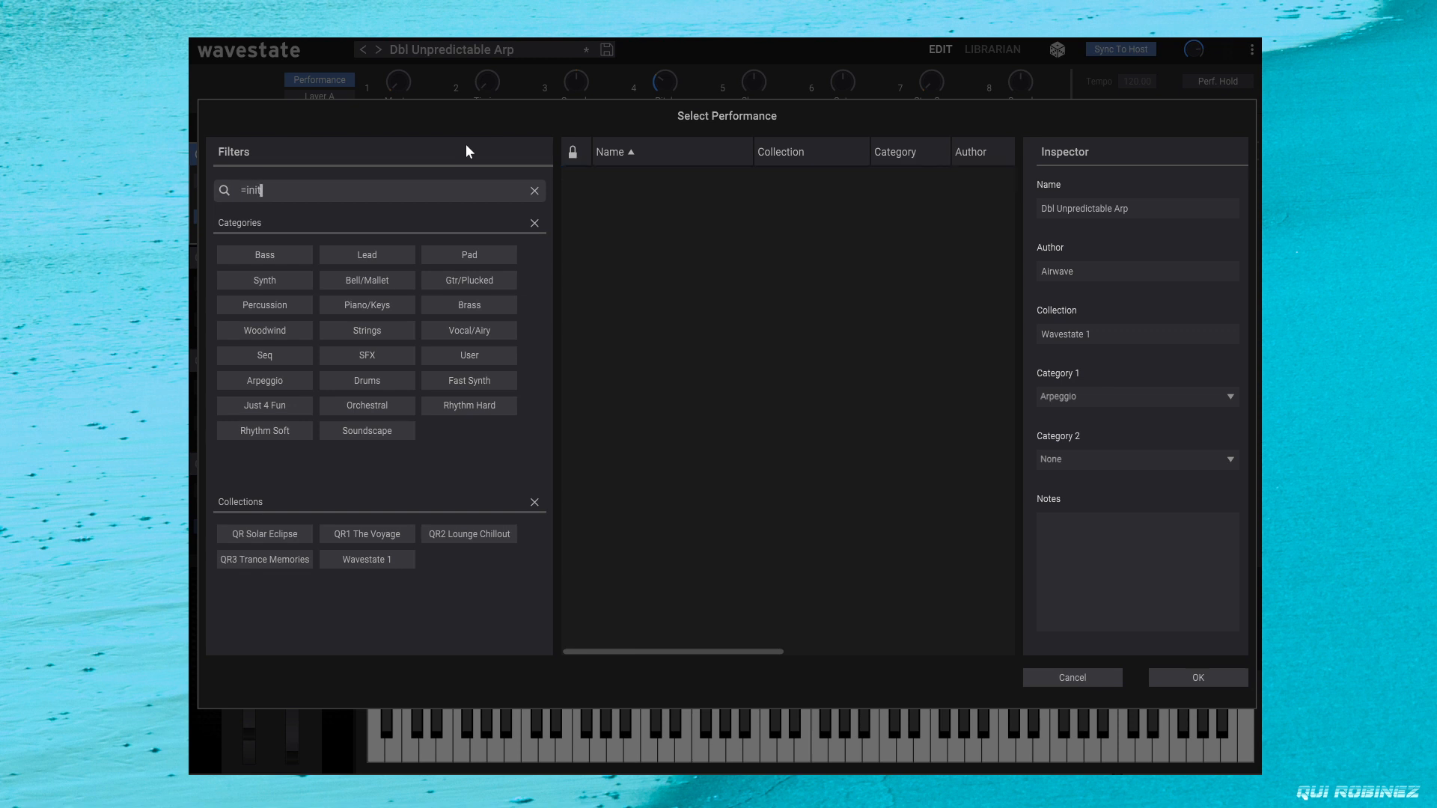
key("Delete")
left_click(649, 174)
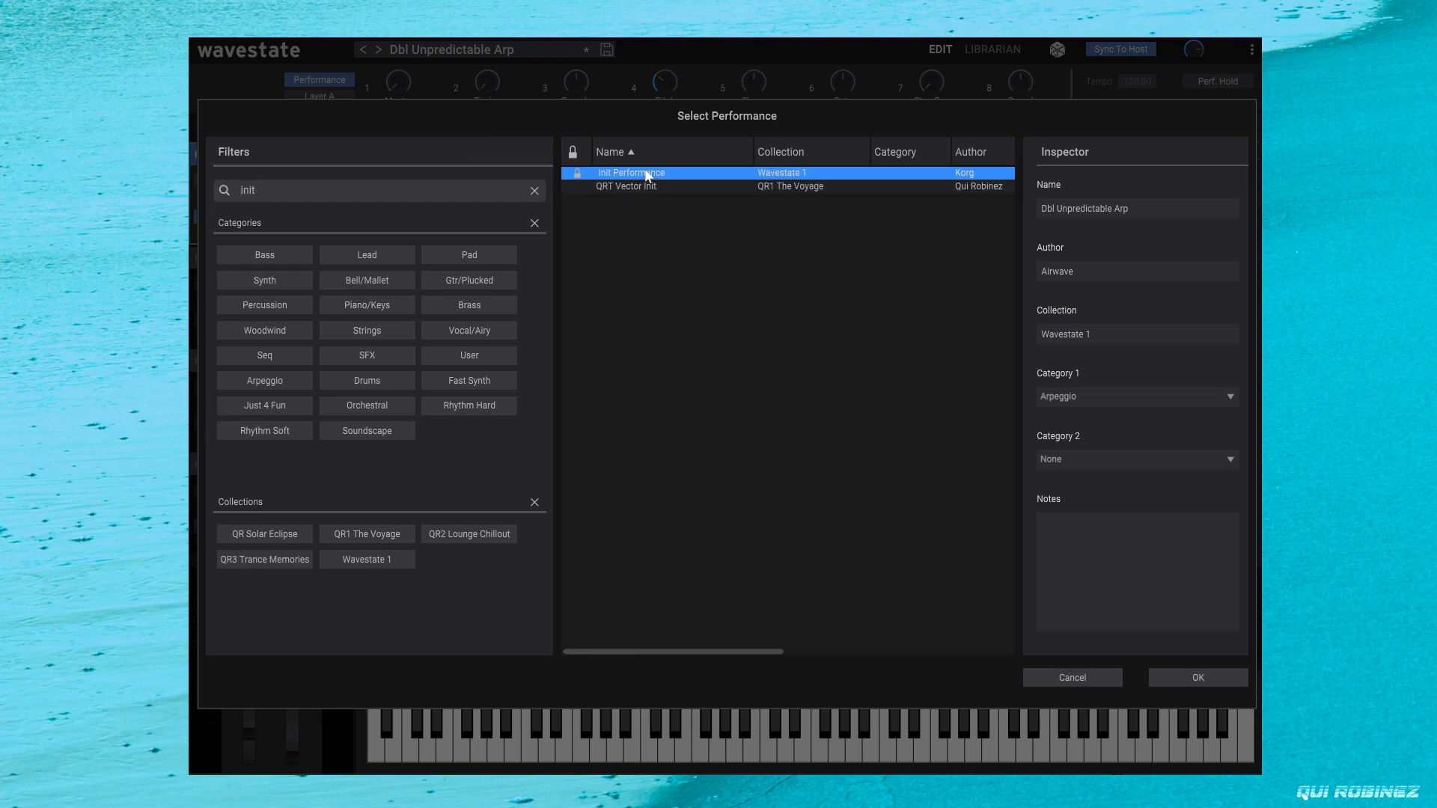
double_click(648, 175)
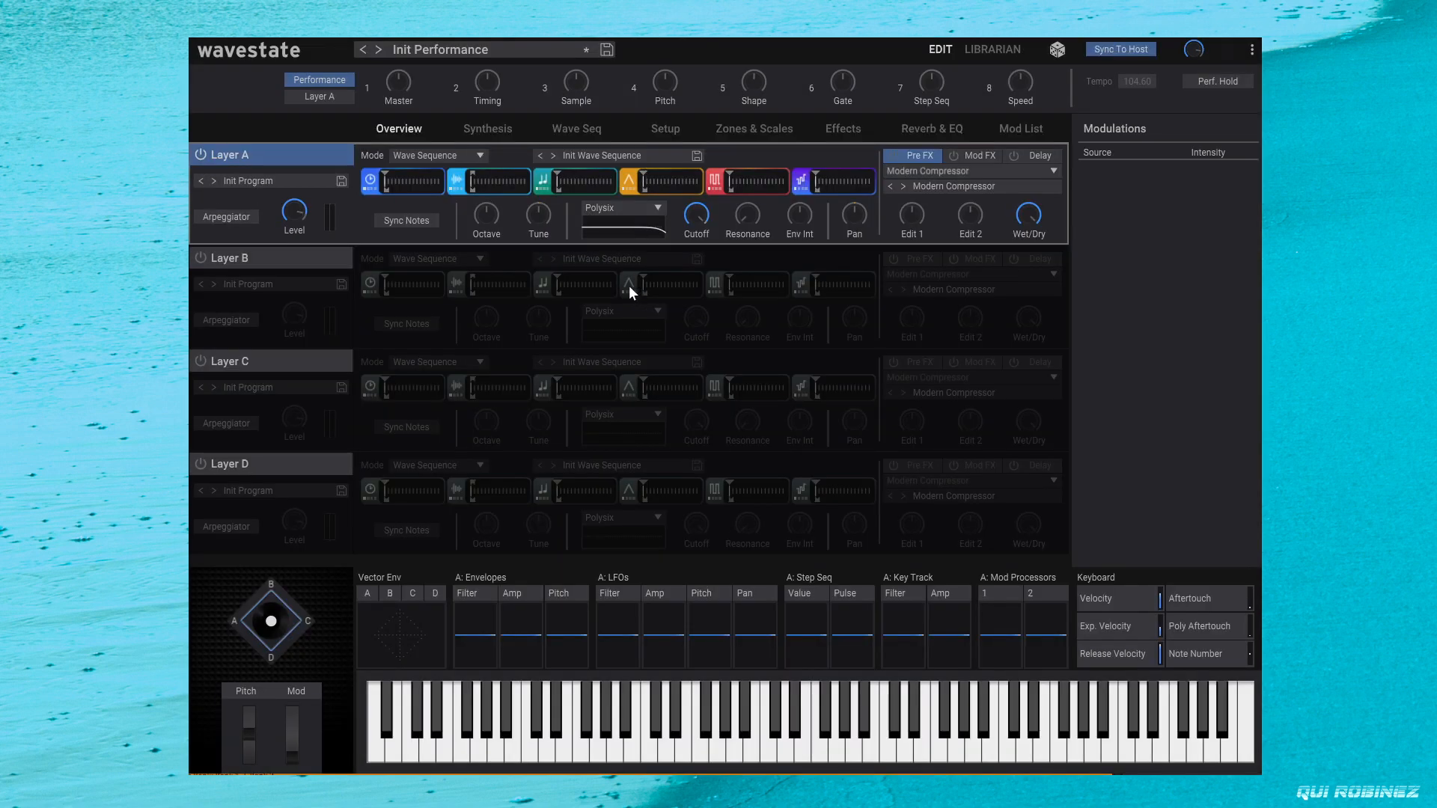
Step: In Layer A's wave sequence, sync the Timing lane to tempo and set its Xfade to Off
left_click(487, 129)
left_click(573, 127)
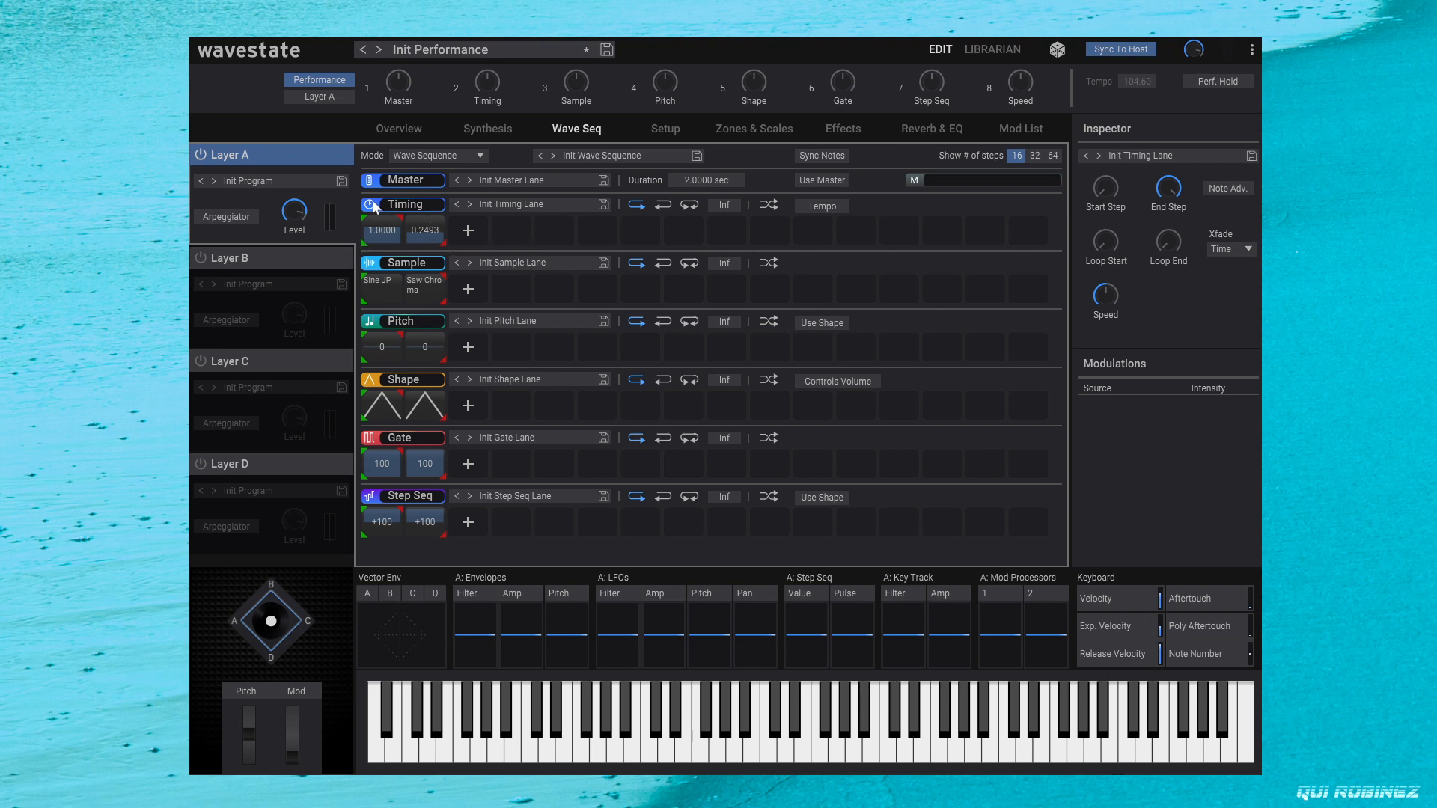
left_click(841, 207)
left_click(1228, 249)
left_click(1229, 263)
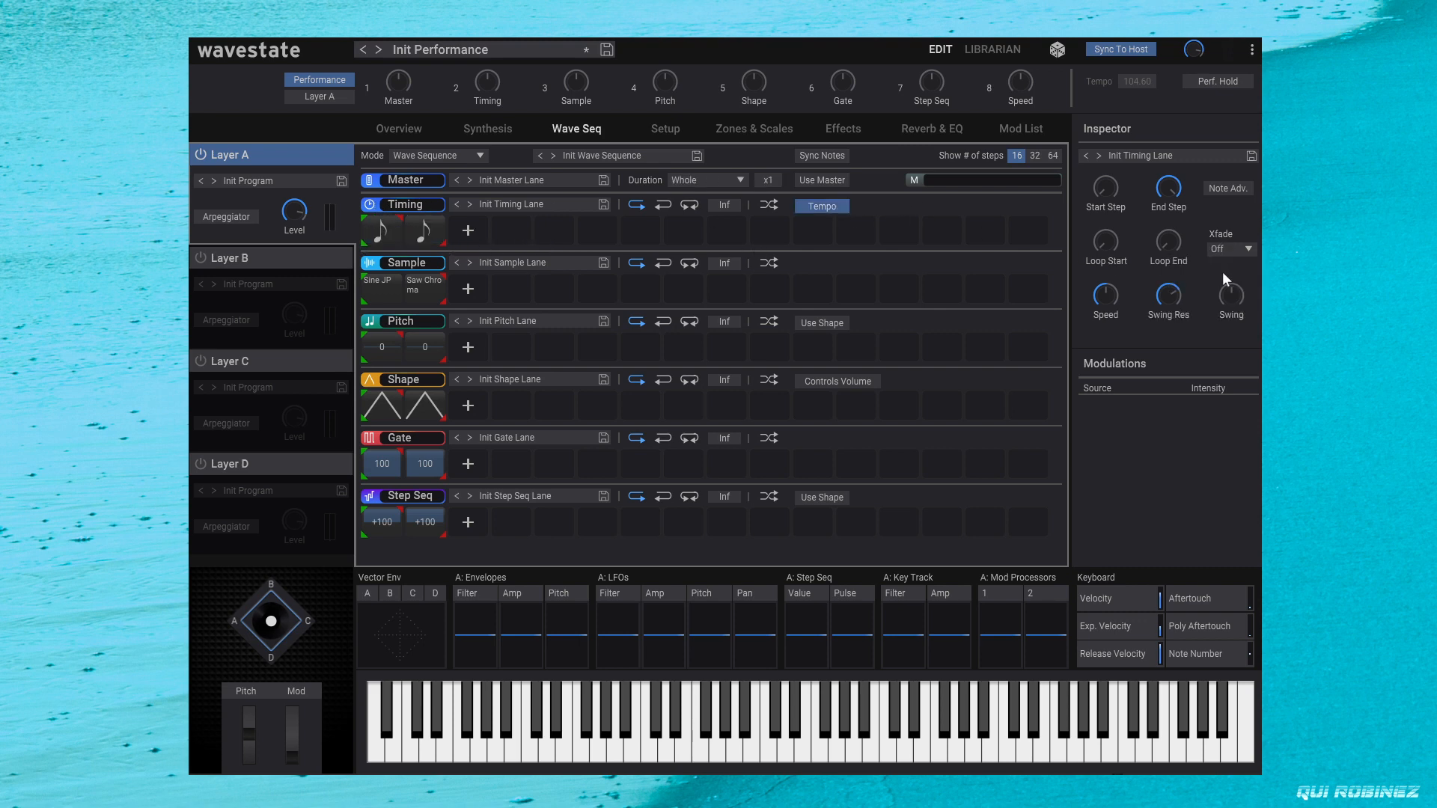
Step: Fill the Timing lane with eight 1/16 note steps and extend the loop end to the eighth step
left_click(391, 227)
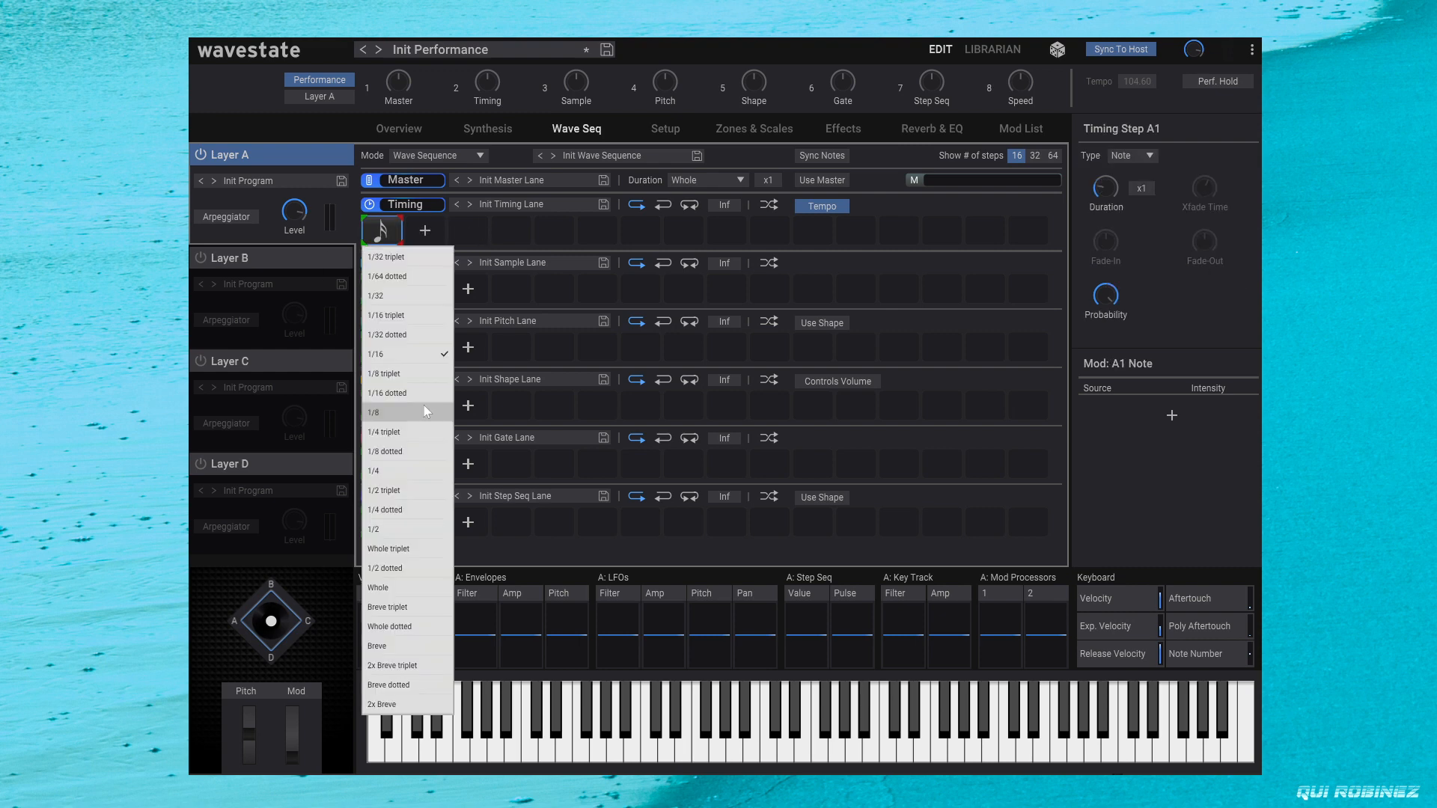
left_click(409, 352)
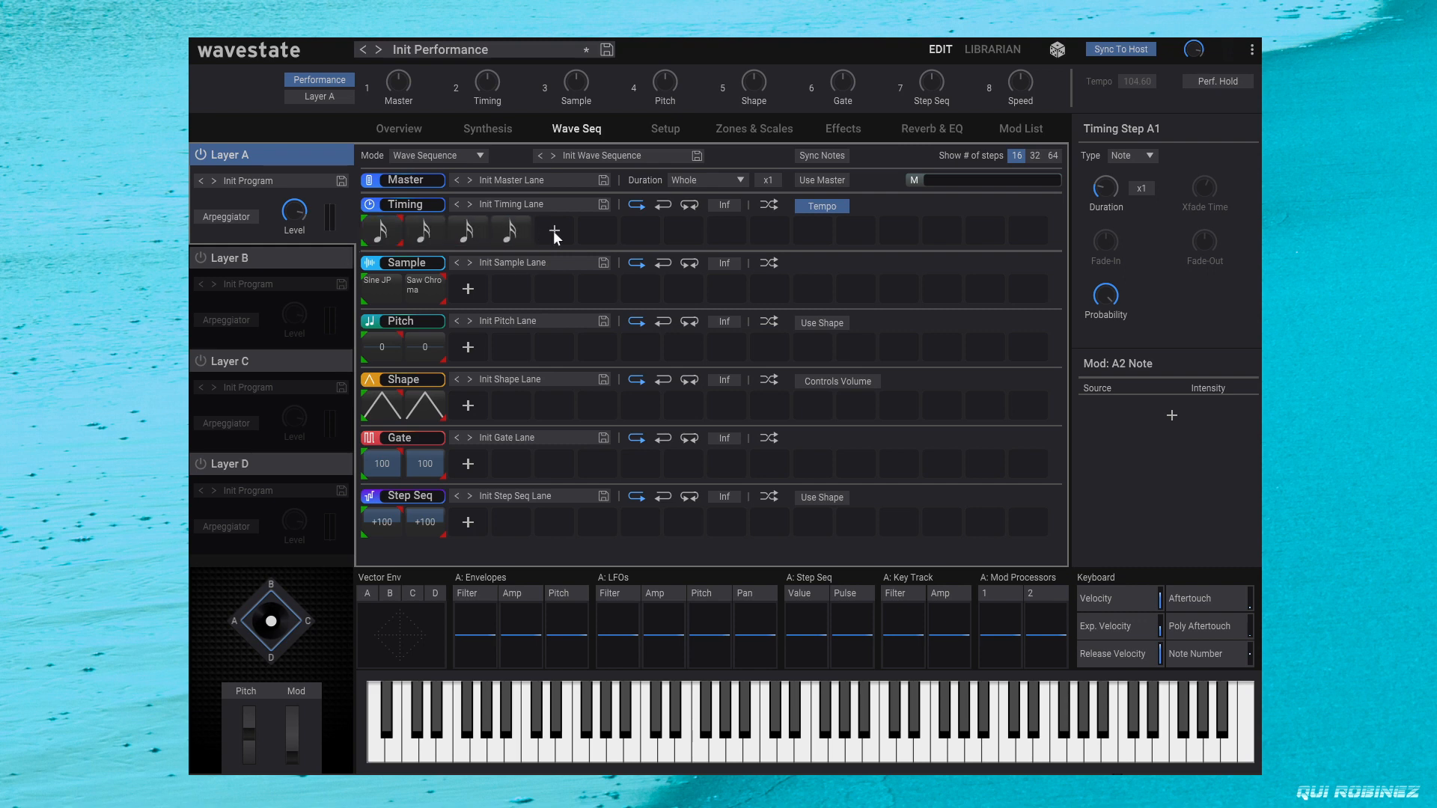
left_click(635, 228)
left_click(674, 230)
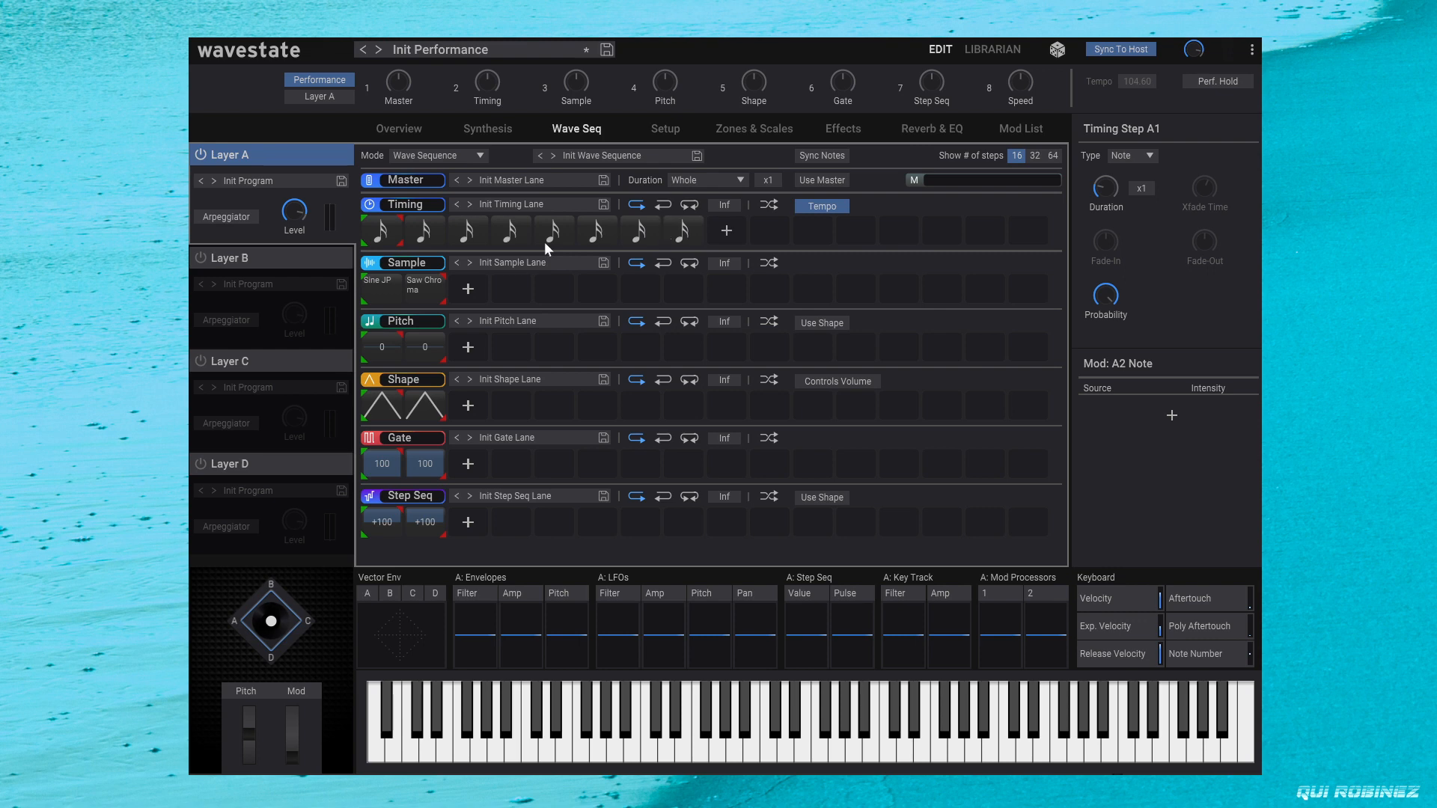
left_click_drag(400, 240, 704, 241)
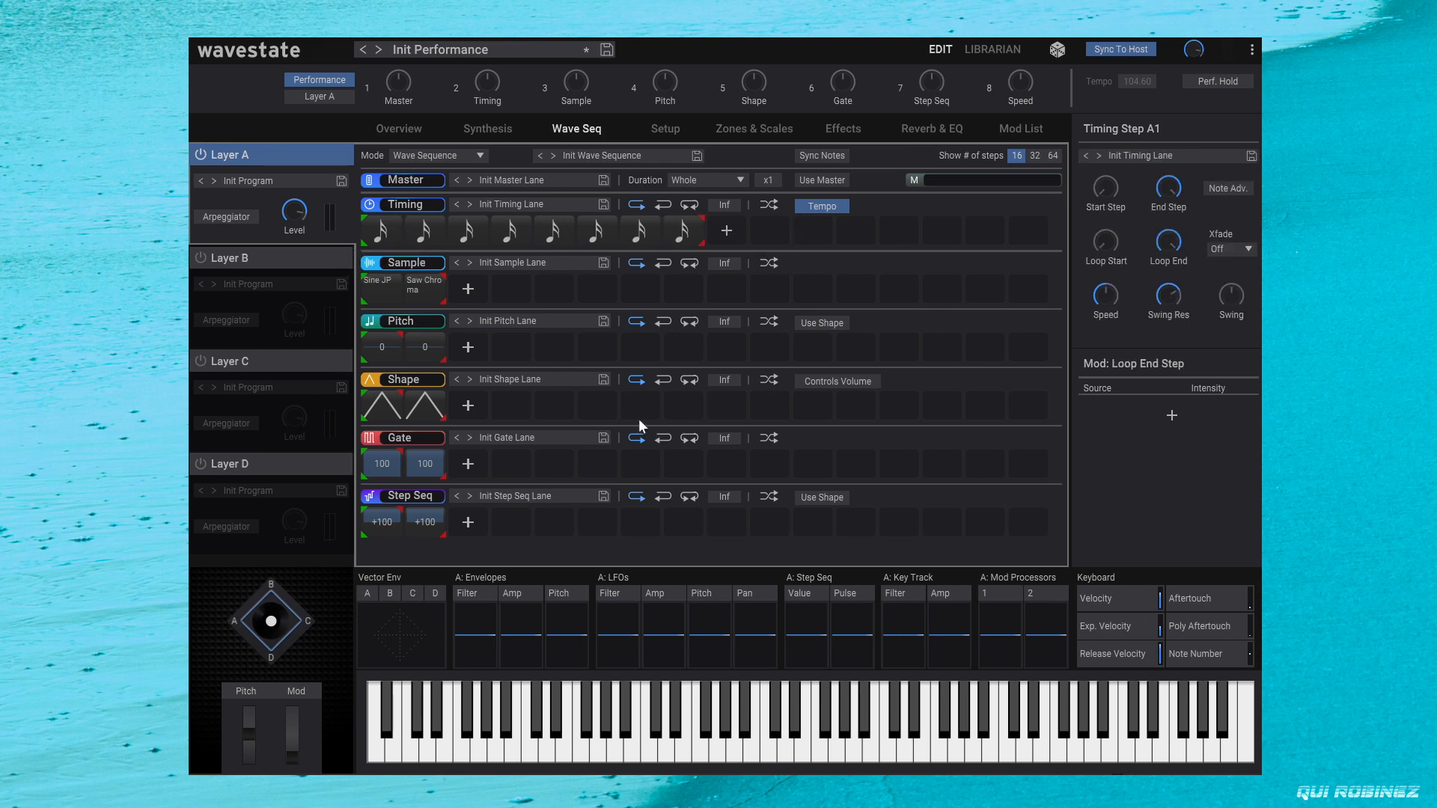
Step: Remove the Sine JP step from the Sample lane, keeping only the Saw Chroma step
right_click(391, 289)
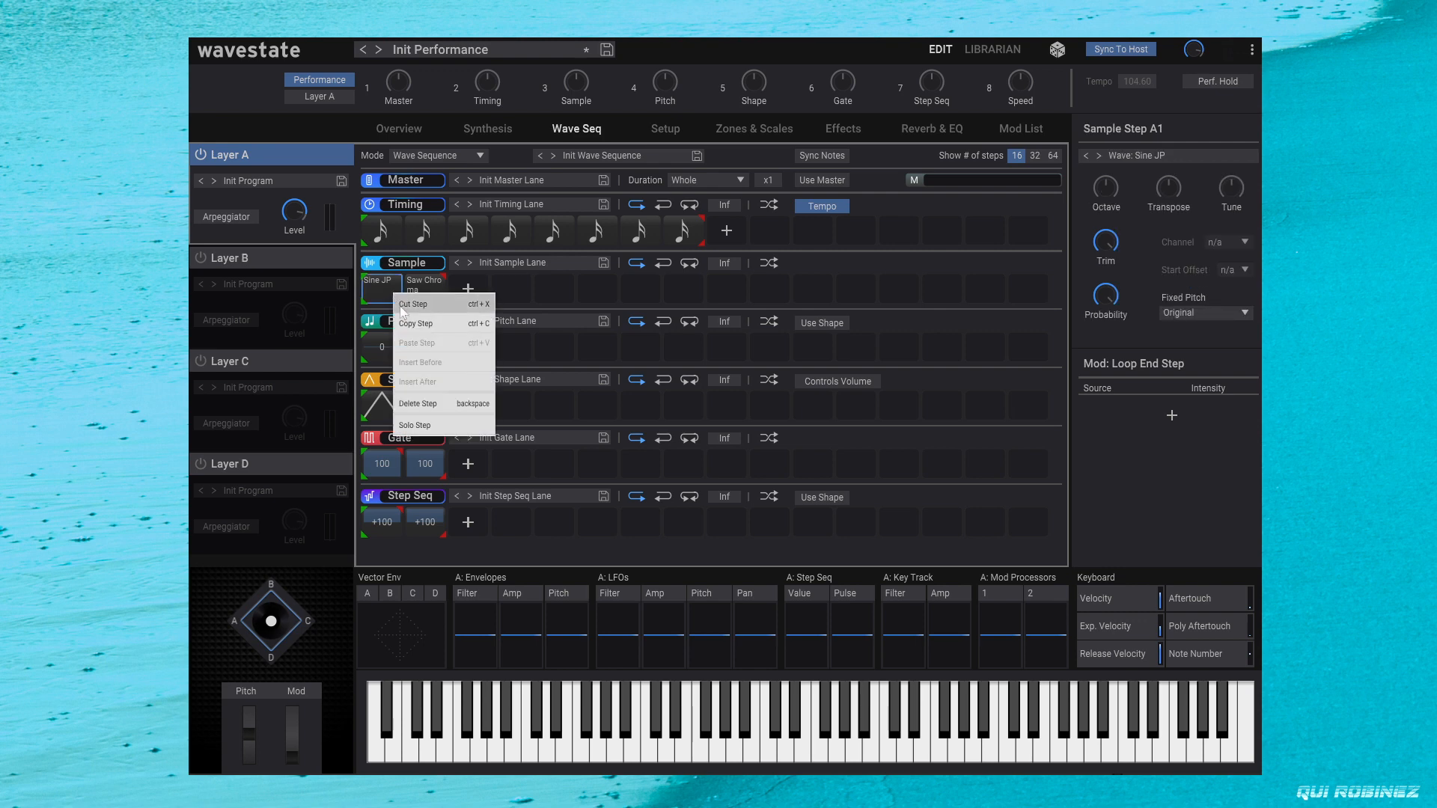
left_click(392, 295)
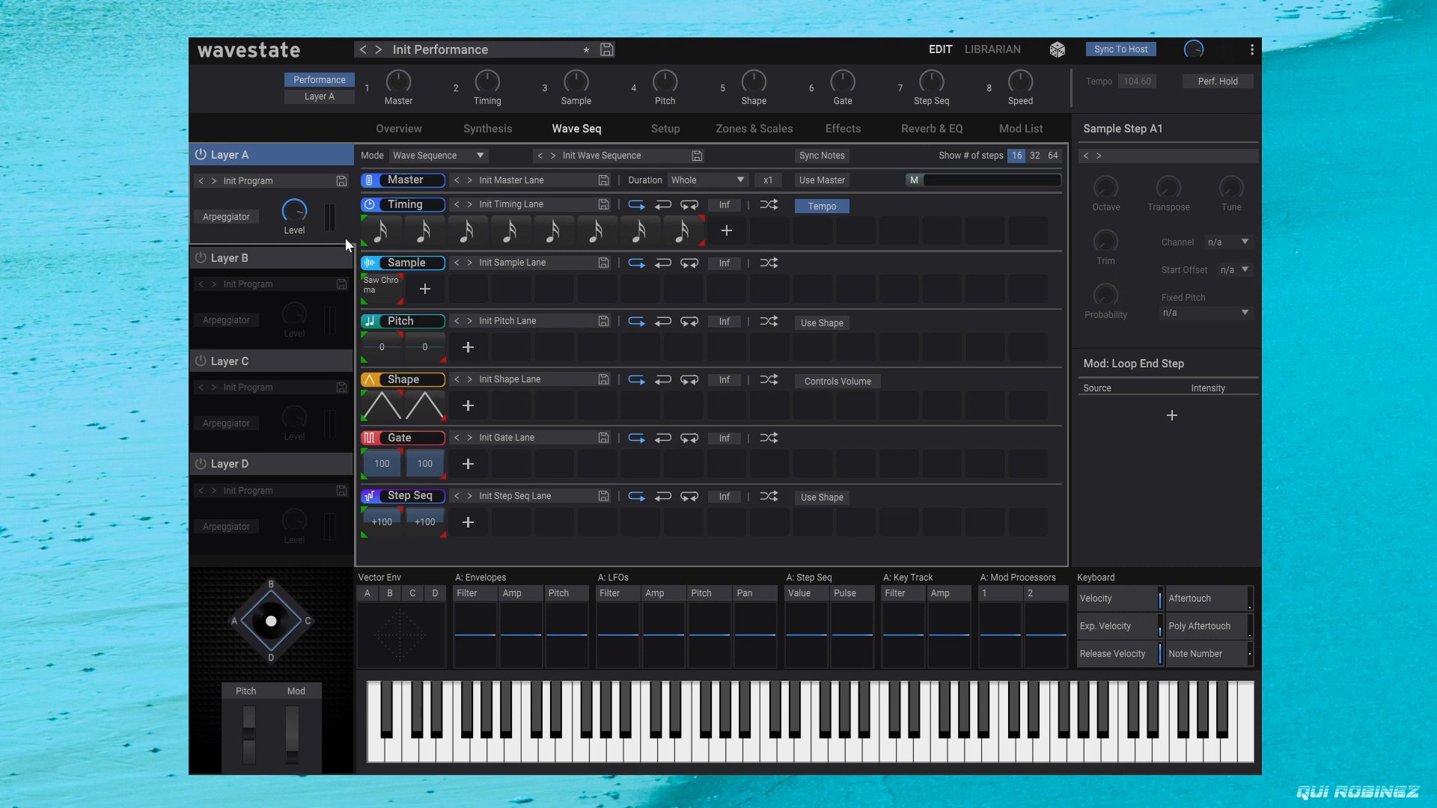
Step: Extend the Pitch lane to eight steps at 0 and move its end and loop end markers to the eighth step
left_click(438, 347)
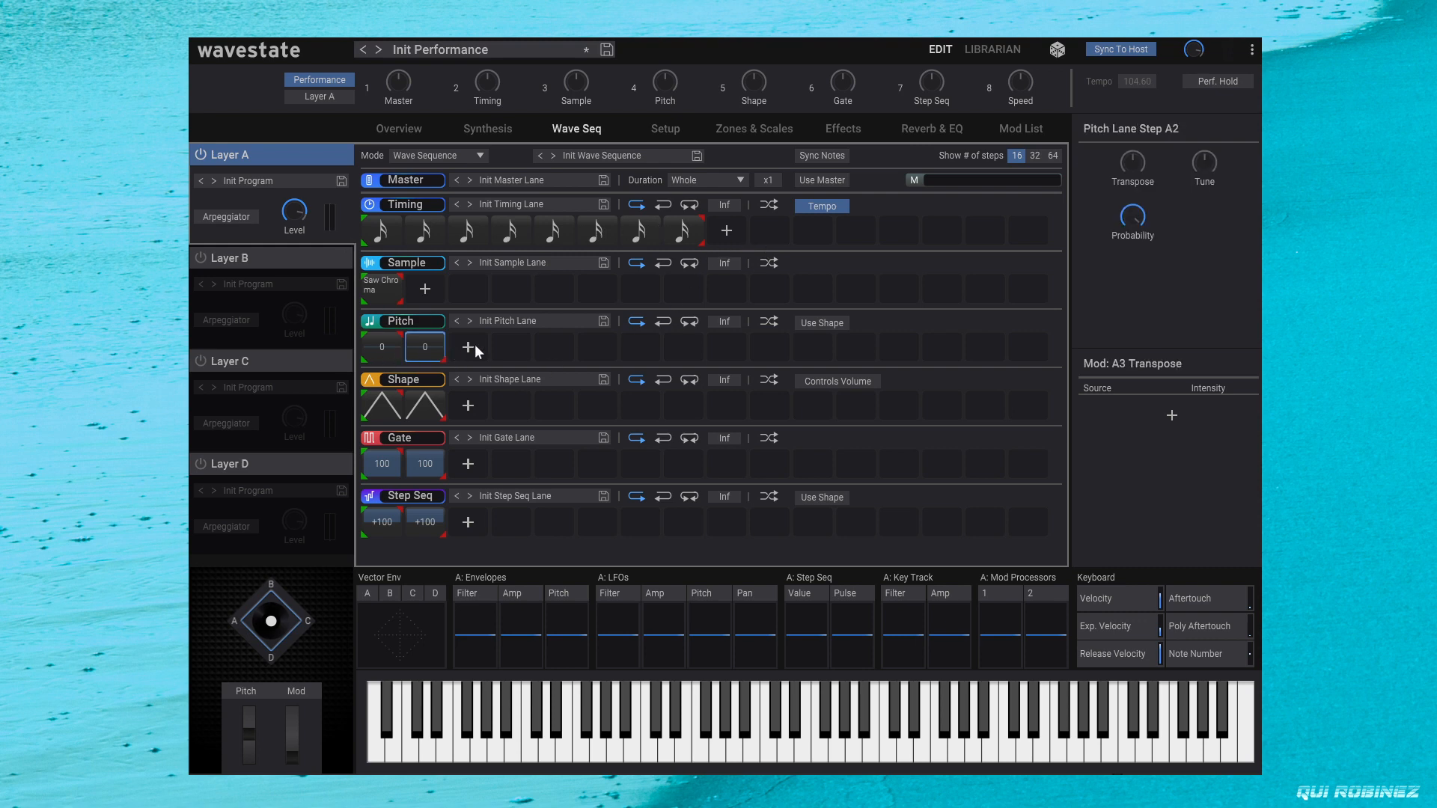
left_click(472, 346)
left_click(524, 347)
left_click(555, 348)
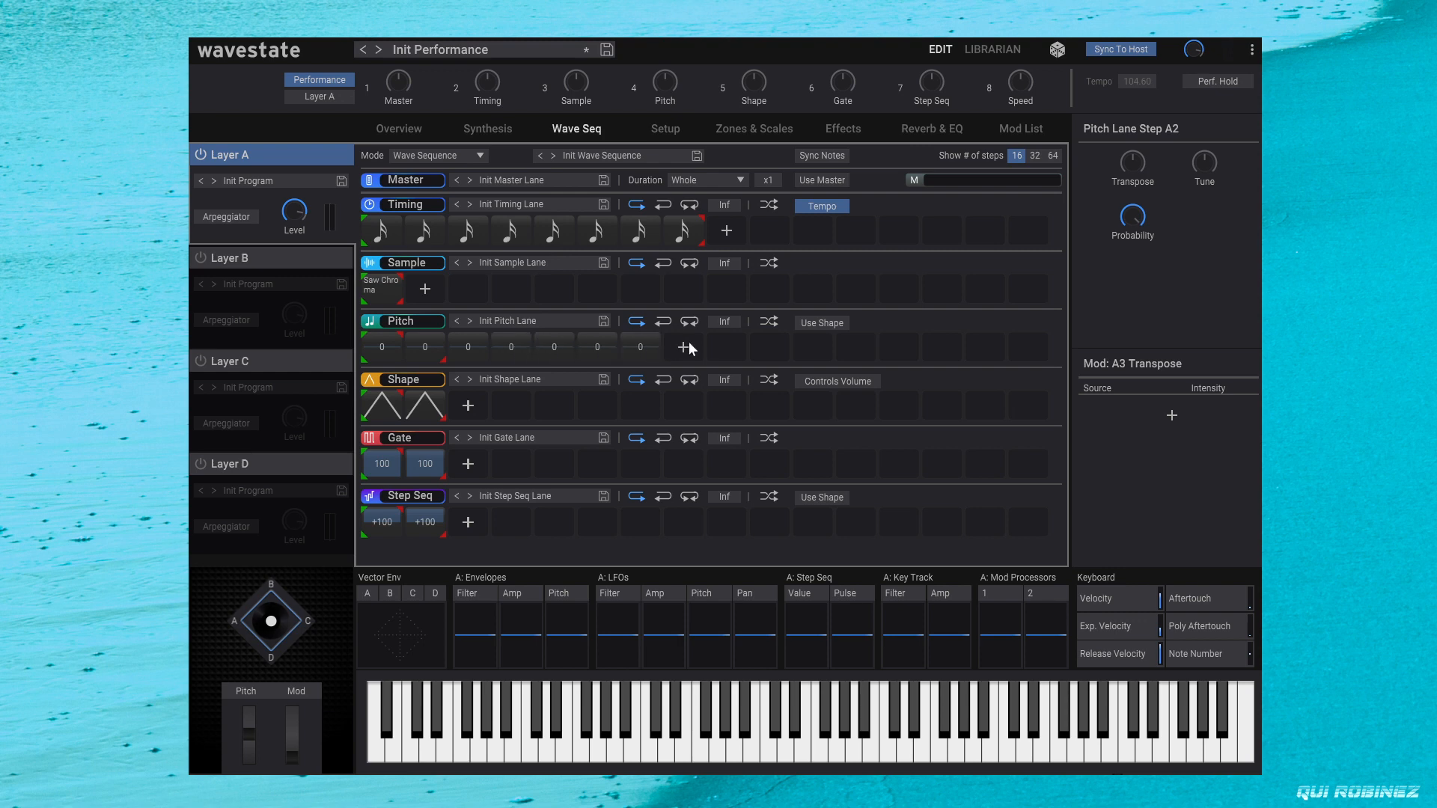
left_click_drag(444, 361, 679, 353)
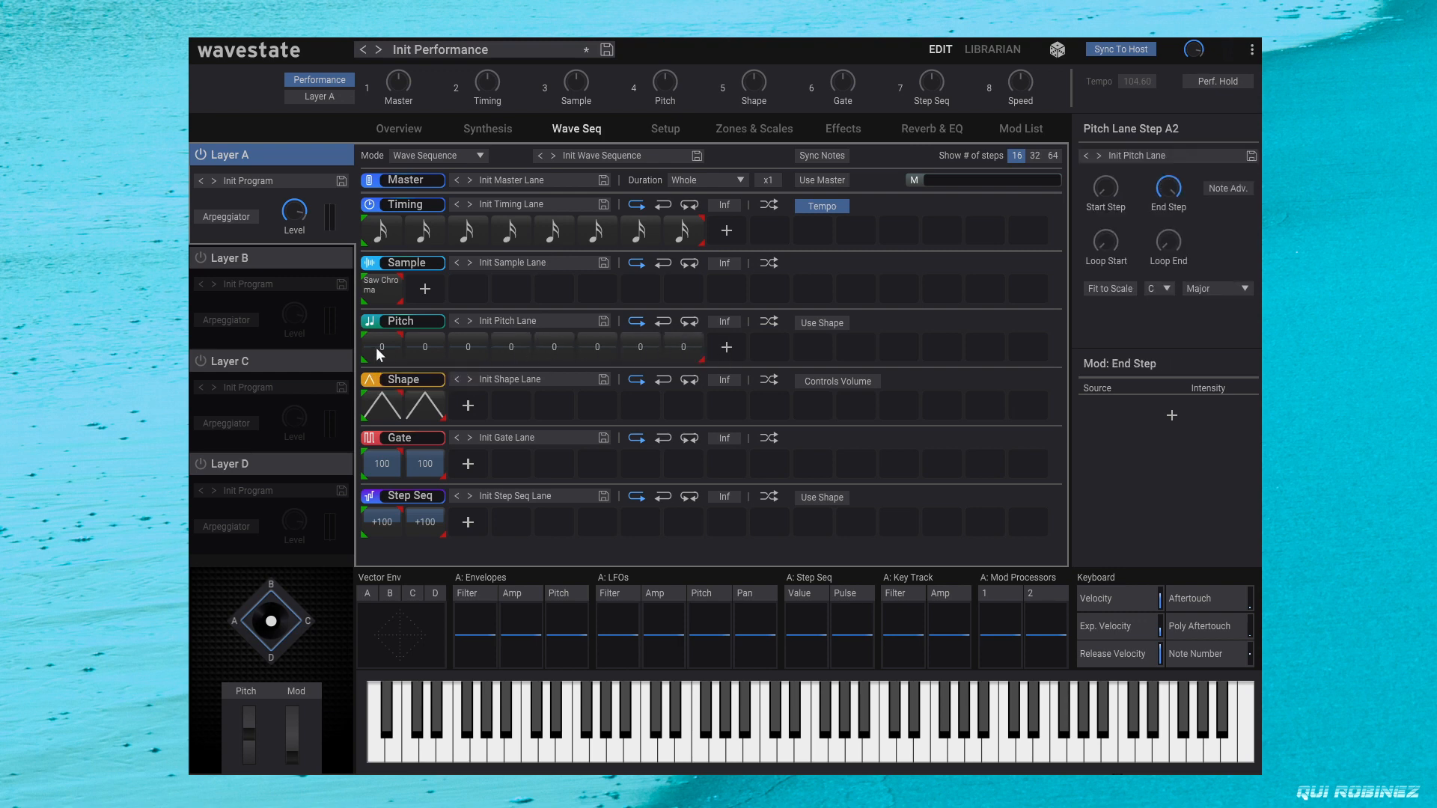
left_click_drag(402, 335, 729, 337)
Step: Assign the synth sample Syn_WS: Synbass1 to the only step of the Sample lane
left_click(380, 286)
left_click(380, 286)
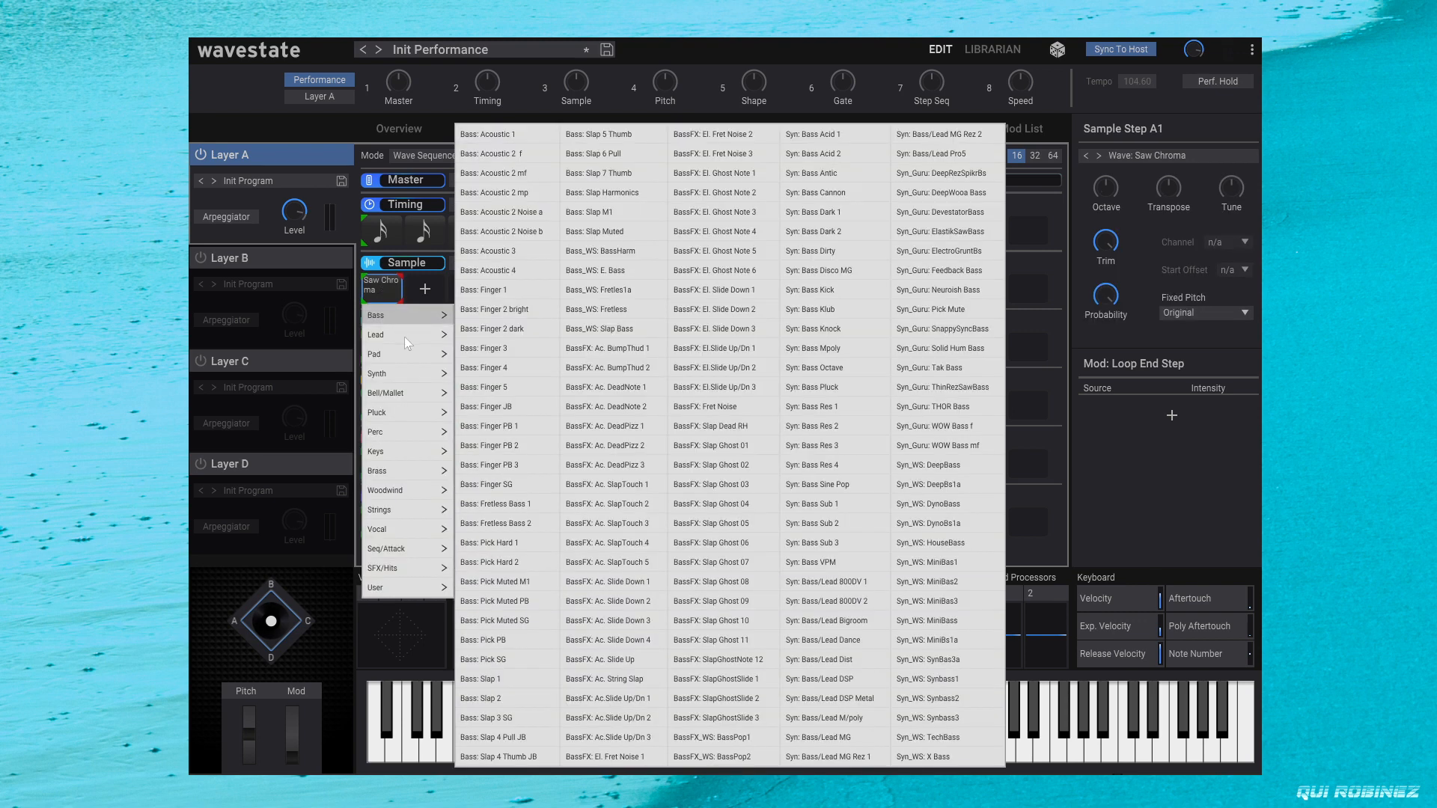
mouse_move(404, 337)
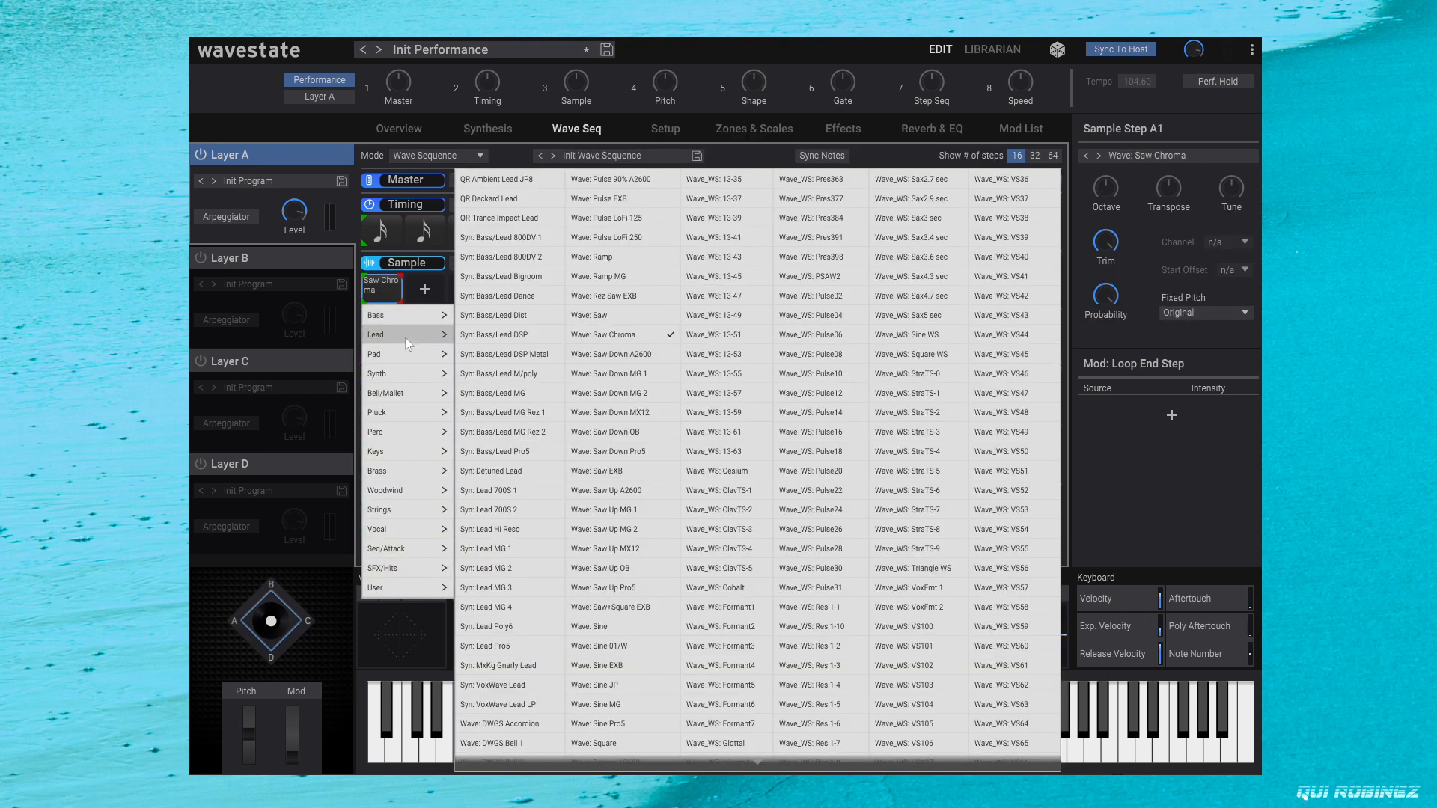
mouse_move(412, 378)
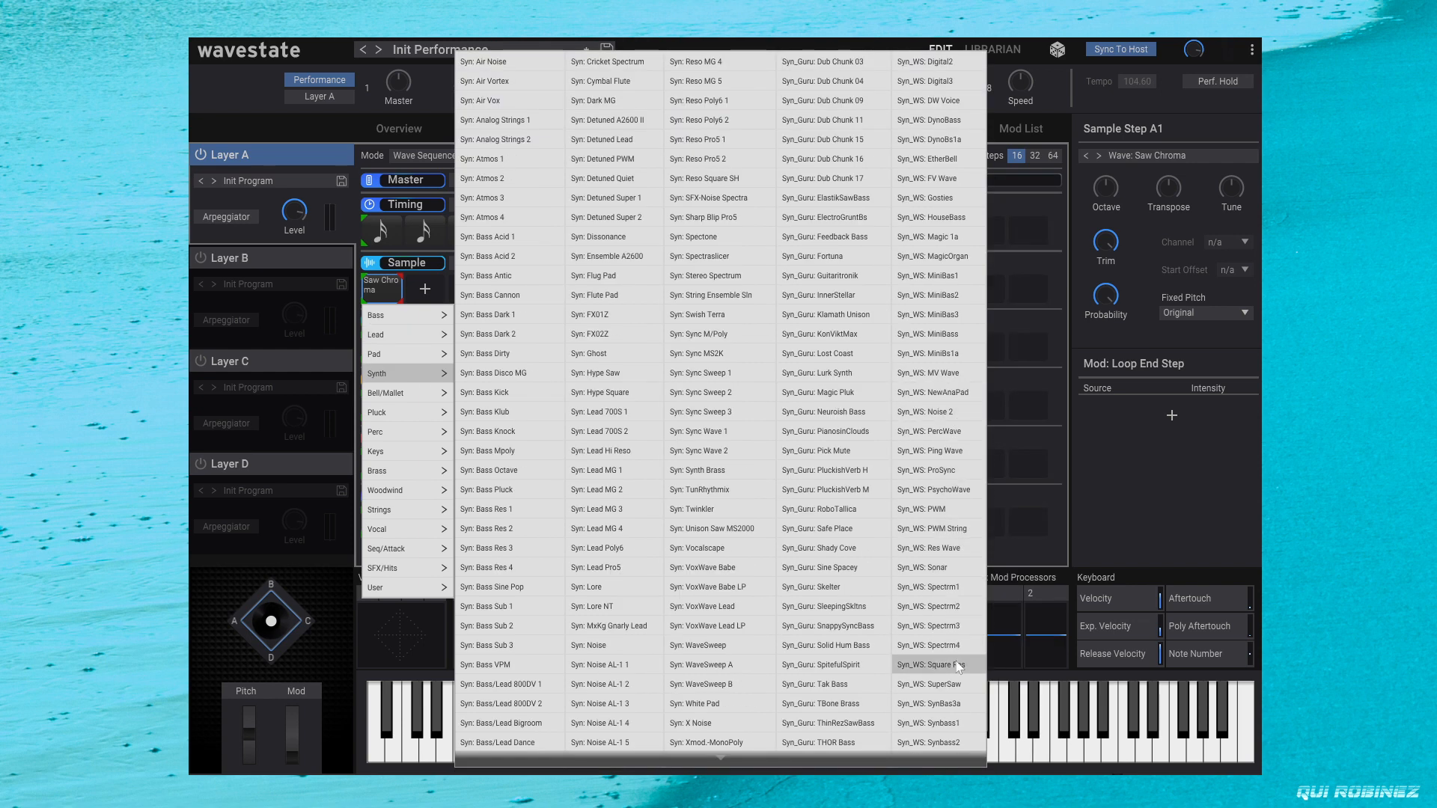
left_click(961, 727)
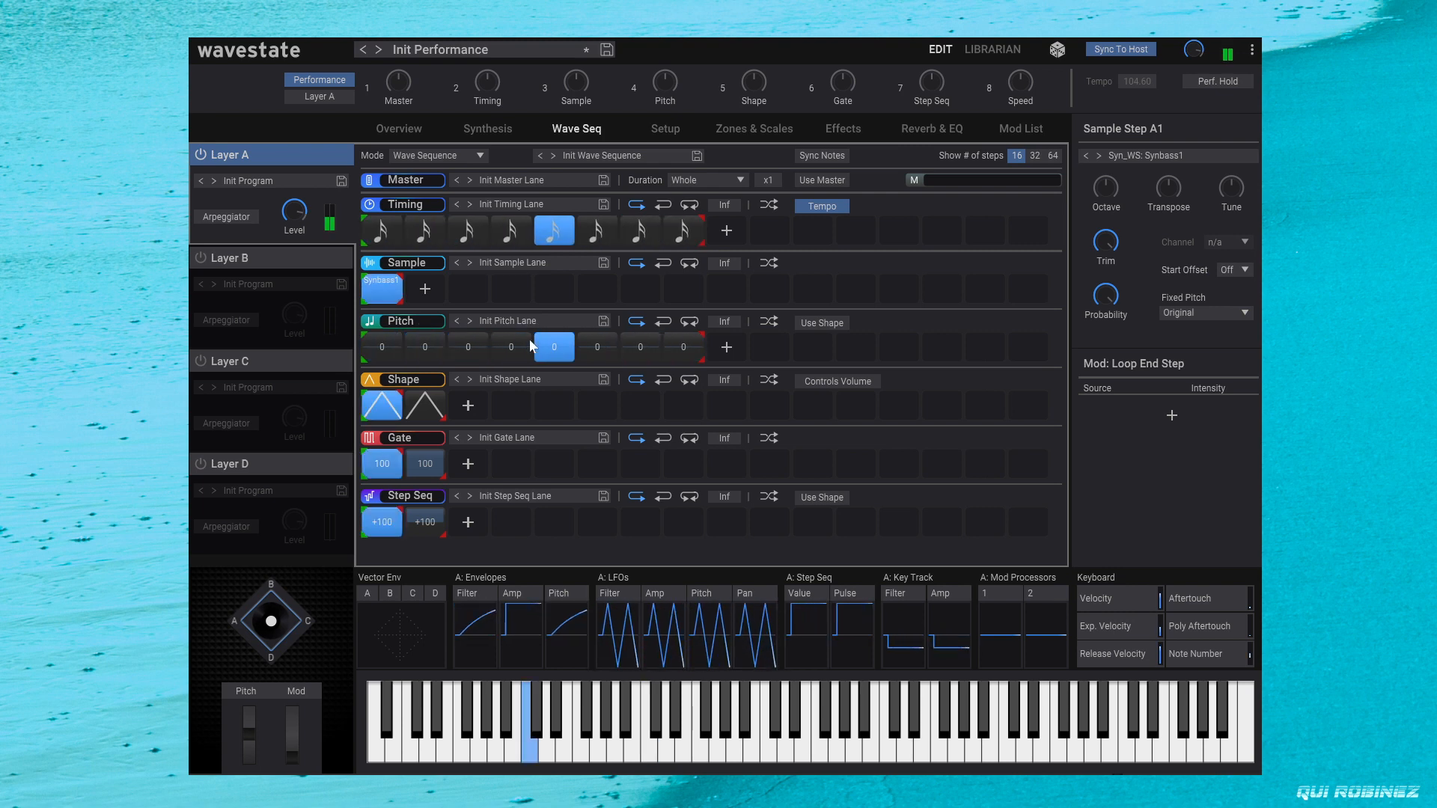
Step: Lower Layer A's pitch octave in the synthesis settings and return to the wave sequence lanes
left_click(487, 128)
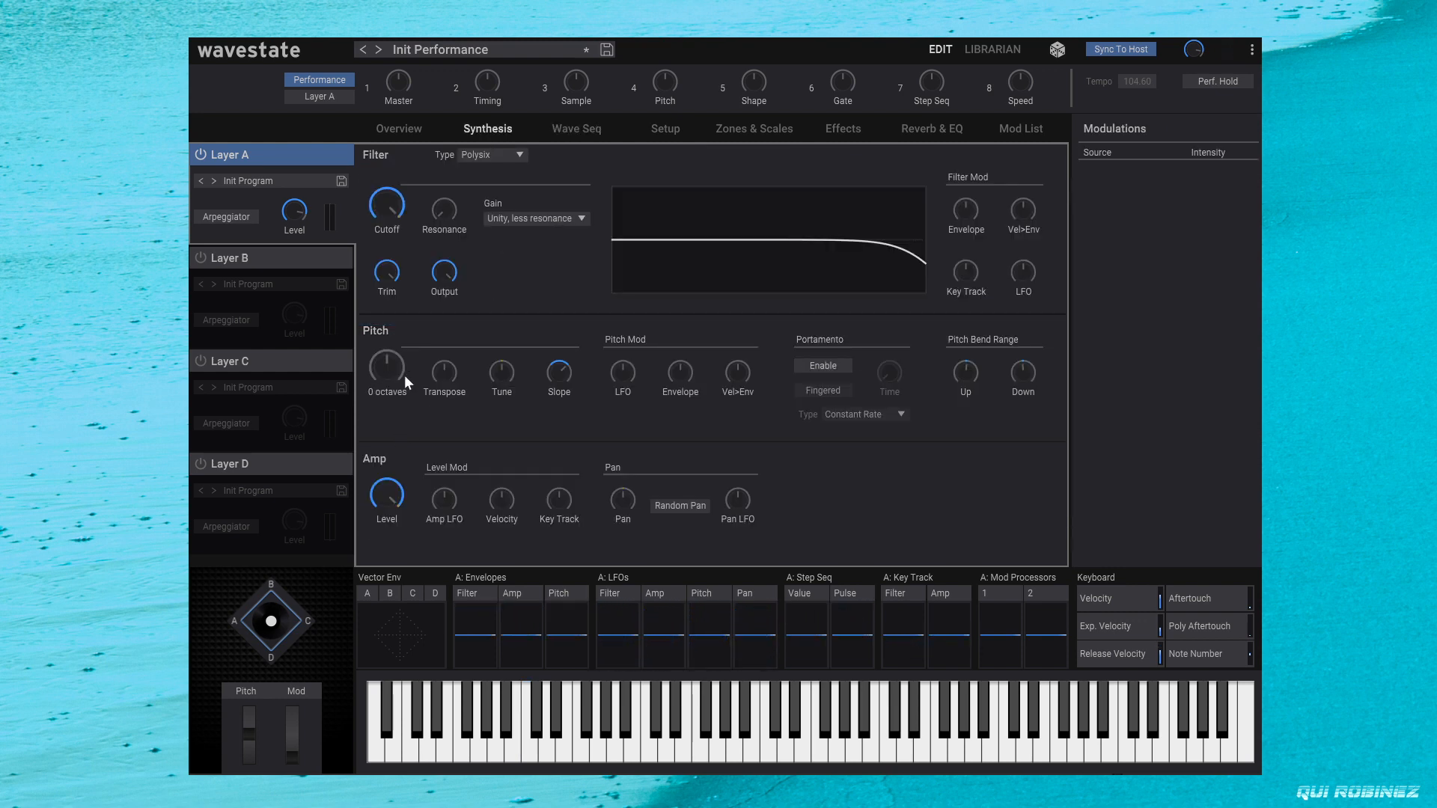
left_click_drag(382, 367, 364, 422)
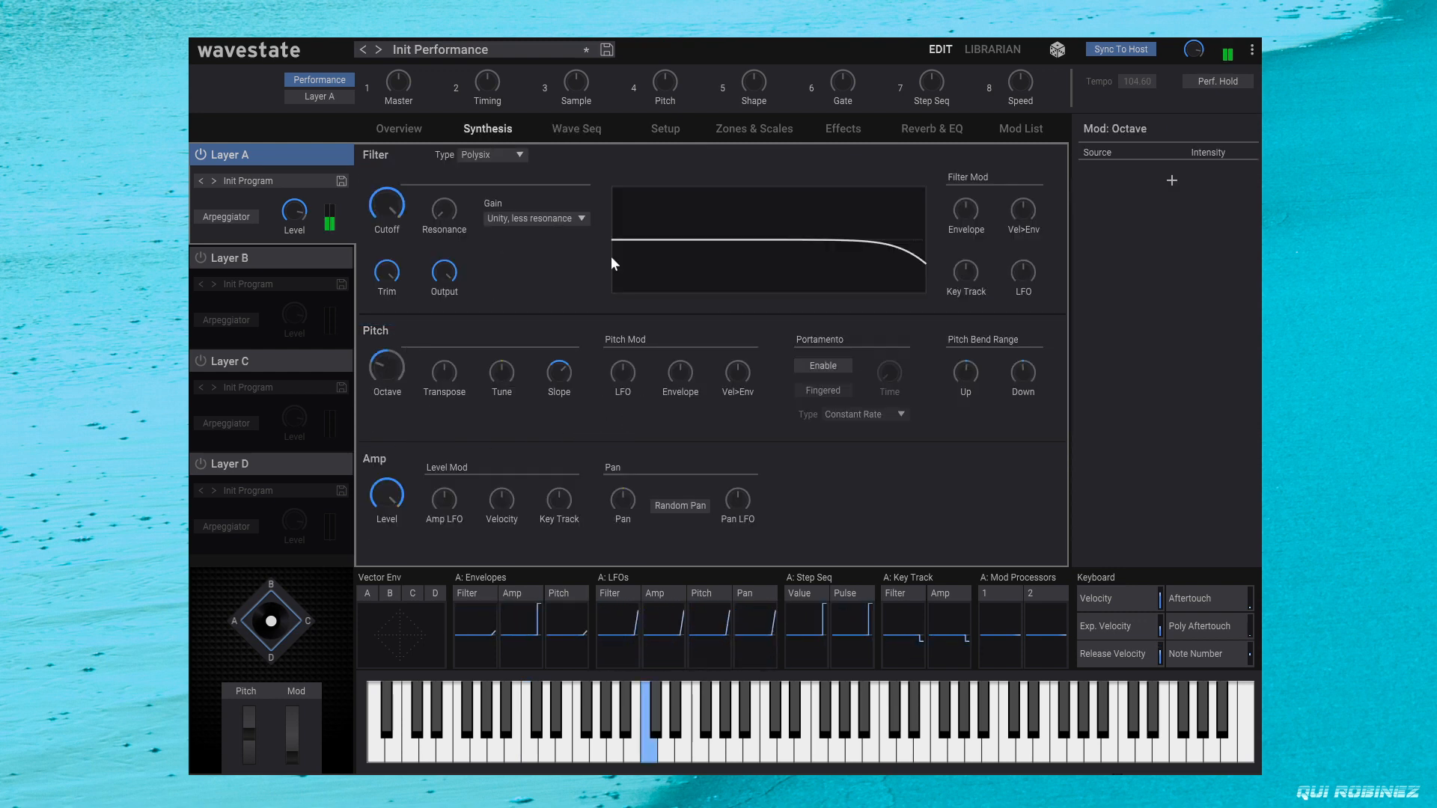
left_click(576, 128)
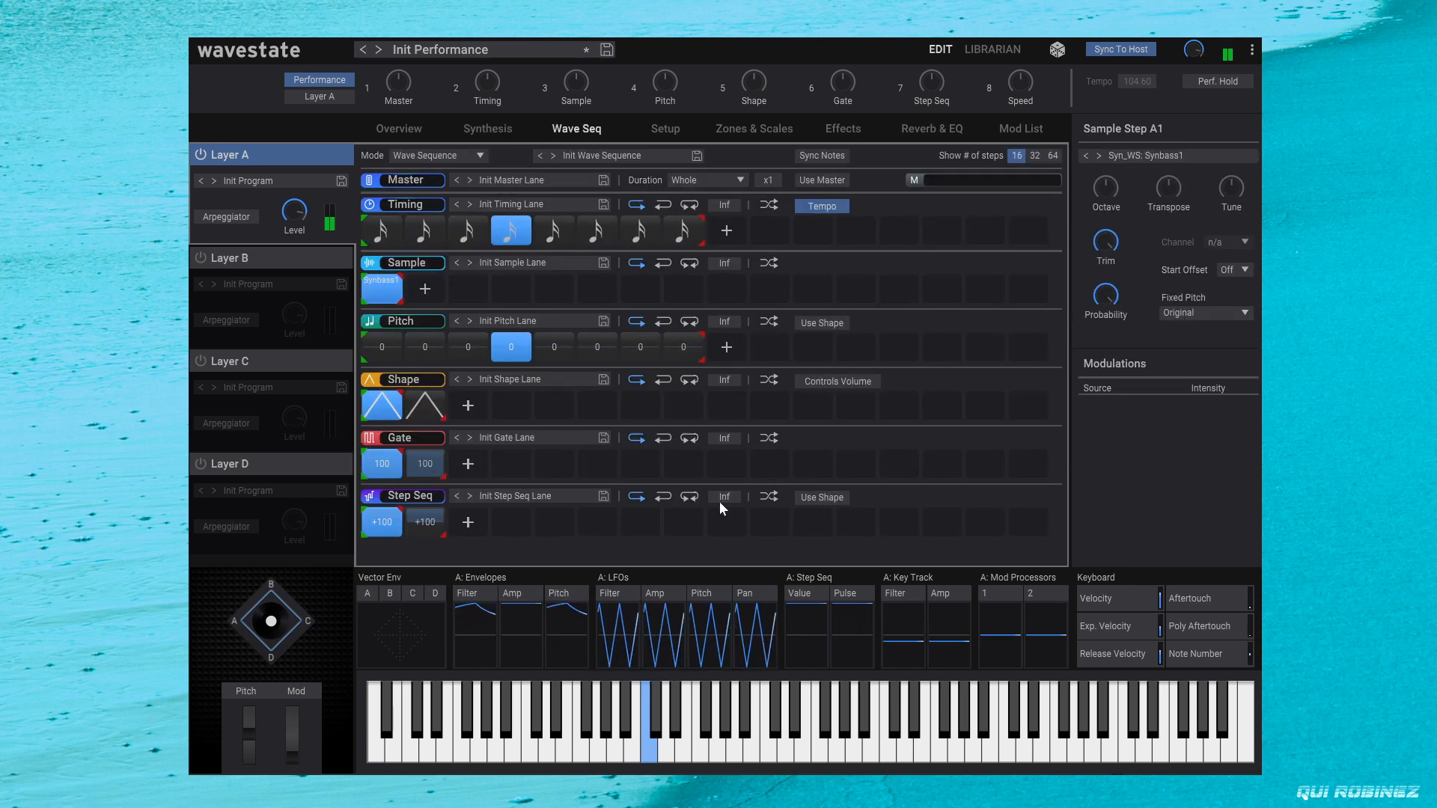
Step: Raise Layer A's filter envelope modulation to about 142 semitones and lower the cutoff to about +50 semitones
left_click(487, 128)
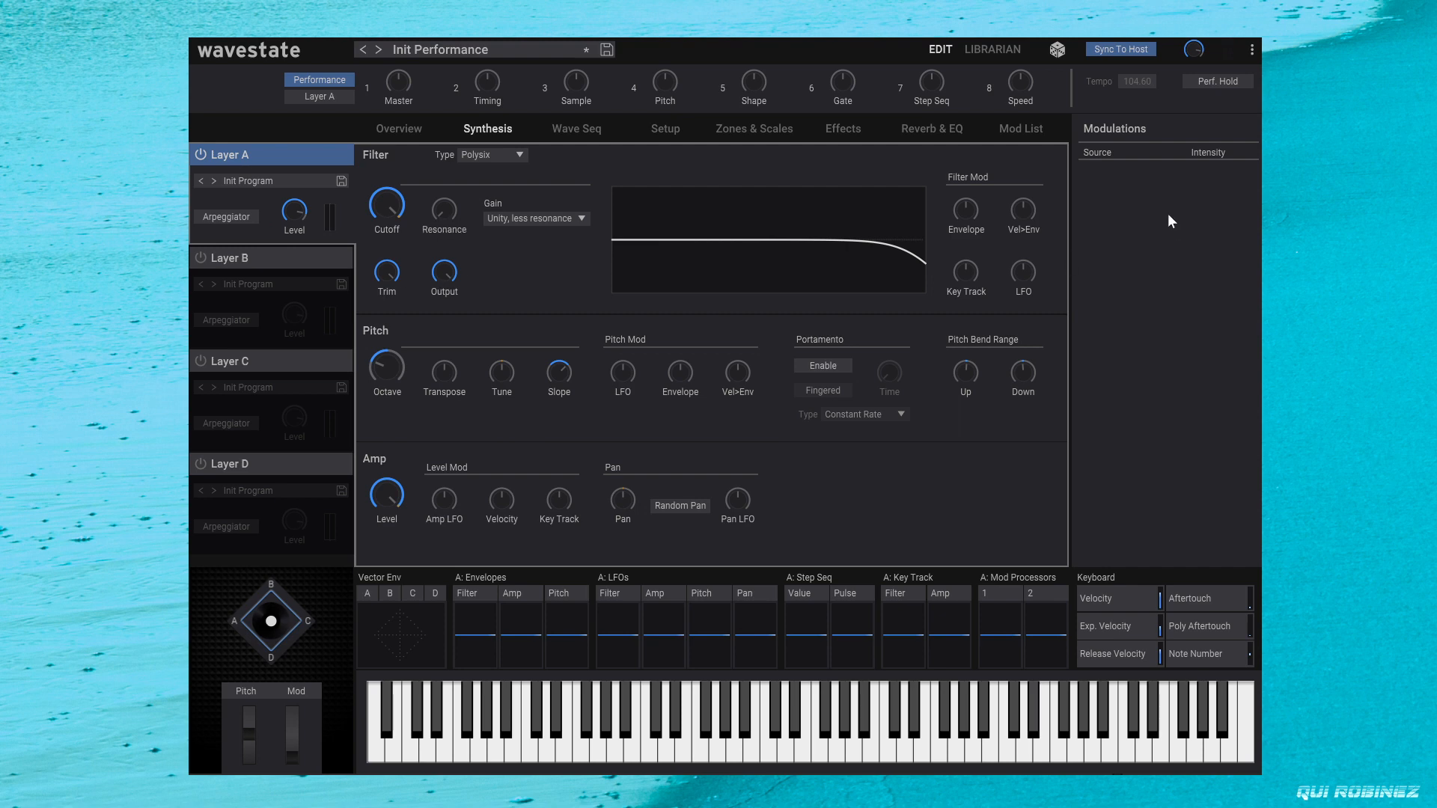
left_click(971, 217)
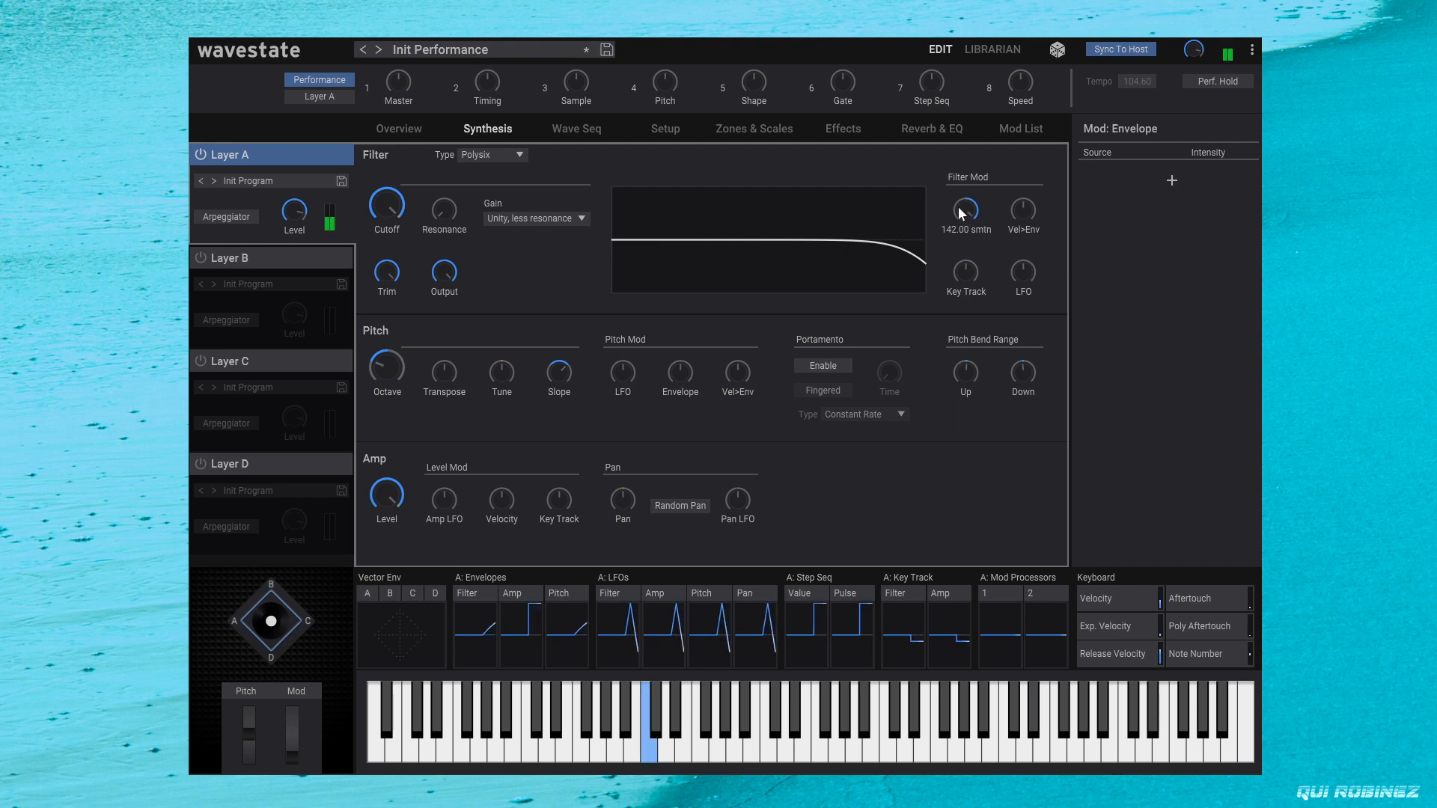
left_click_drag(392, 214, 423, 345)
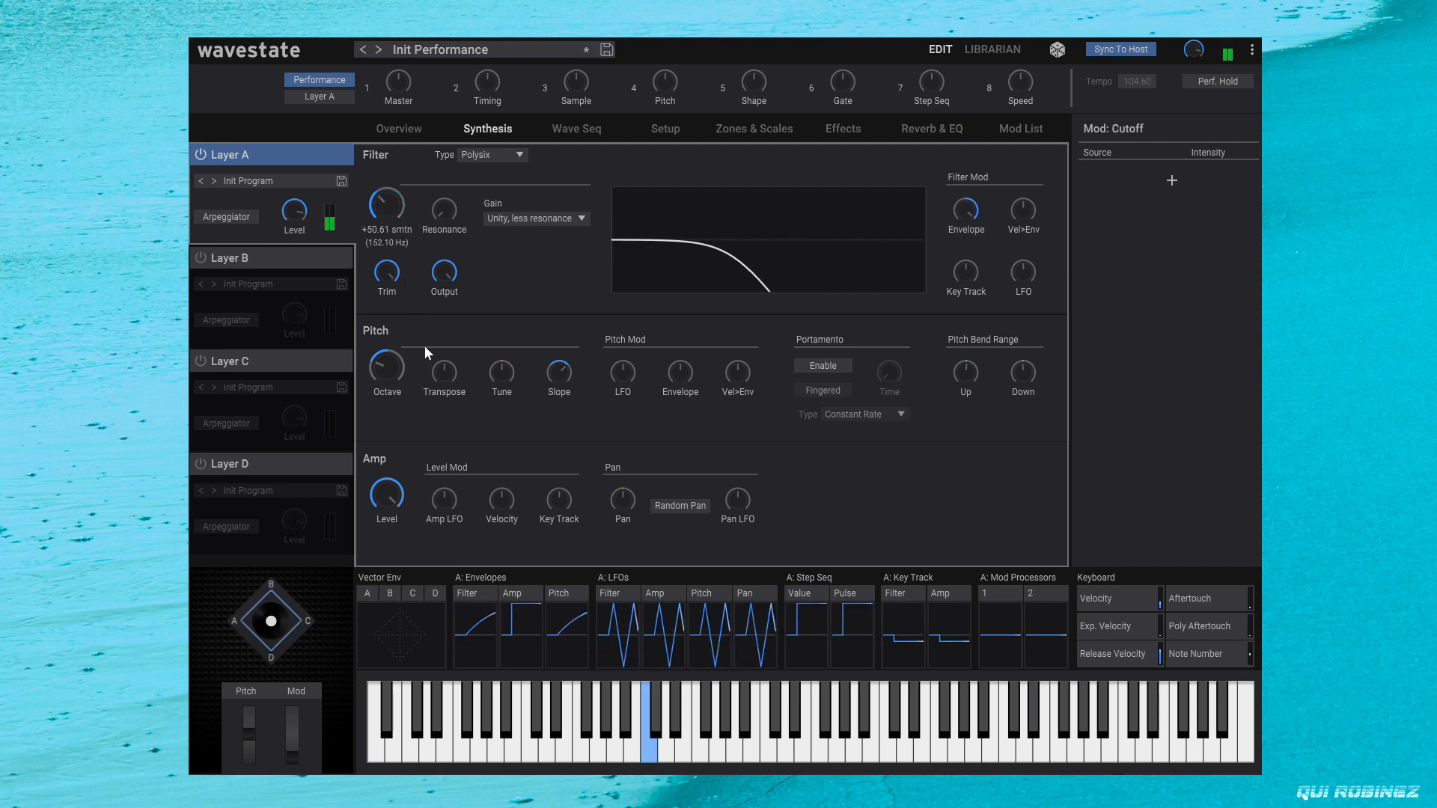
Step: Shape a plucky filter envelope with minimum attack, sustain and release, and adjust the decay
left_click(462, 592)
left_click(441, 698)
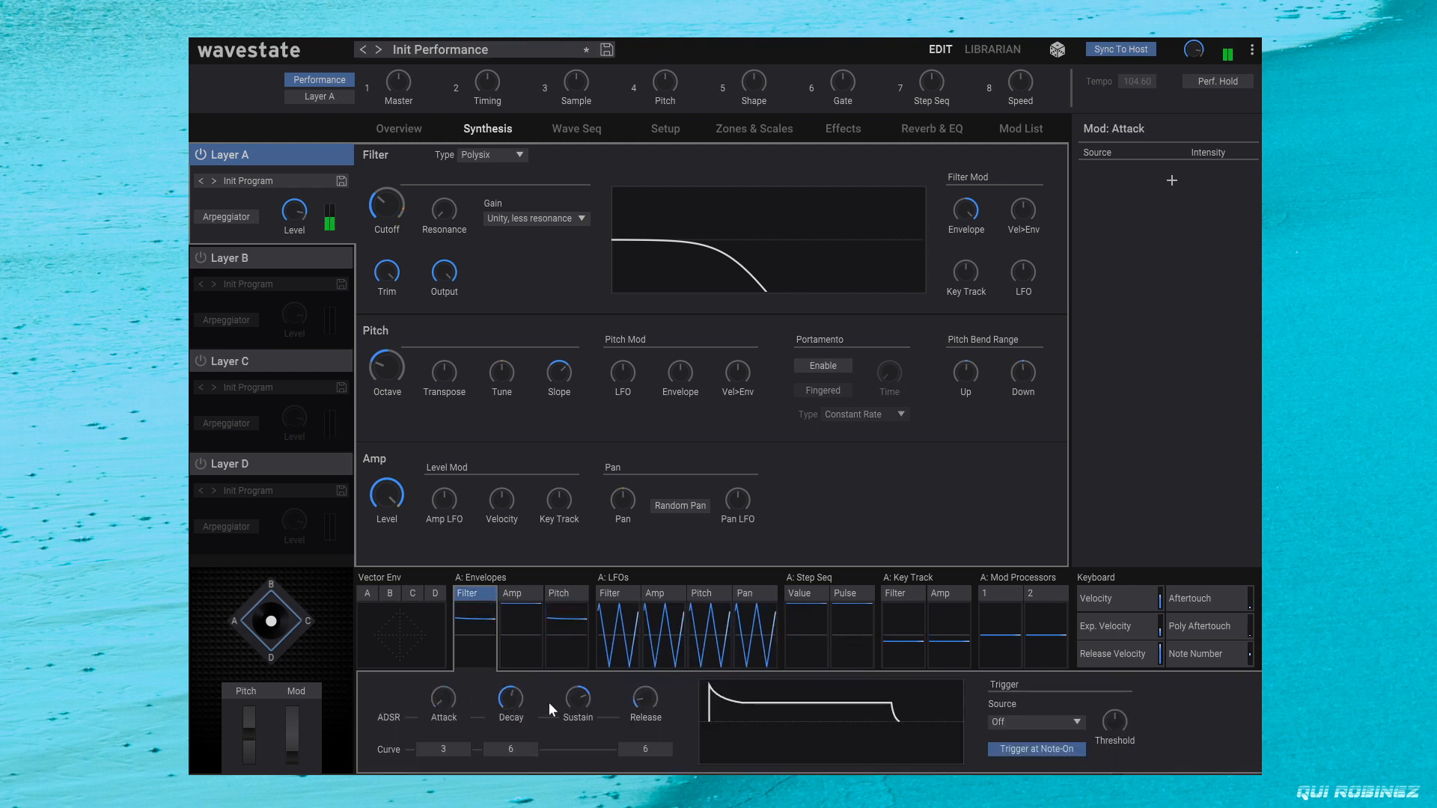
left_click_drag(591, 690, 591, 744)
left_click(640, 697)
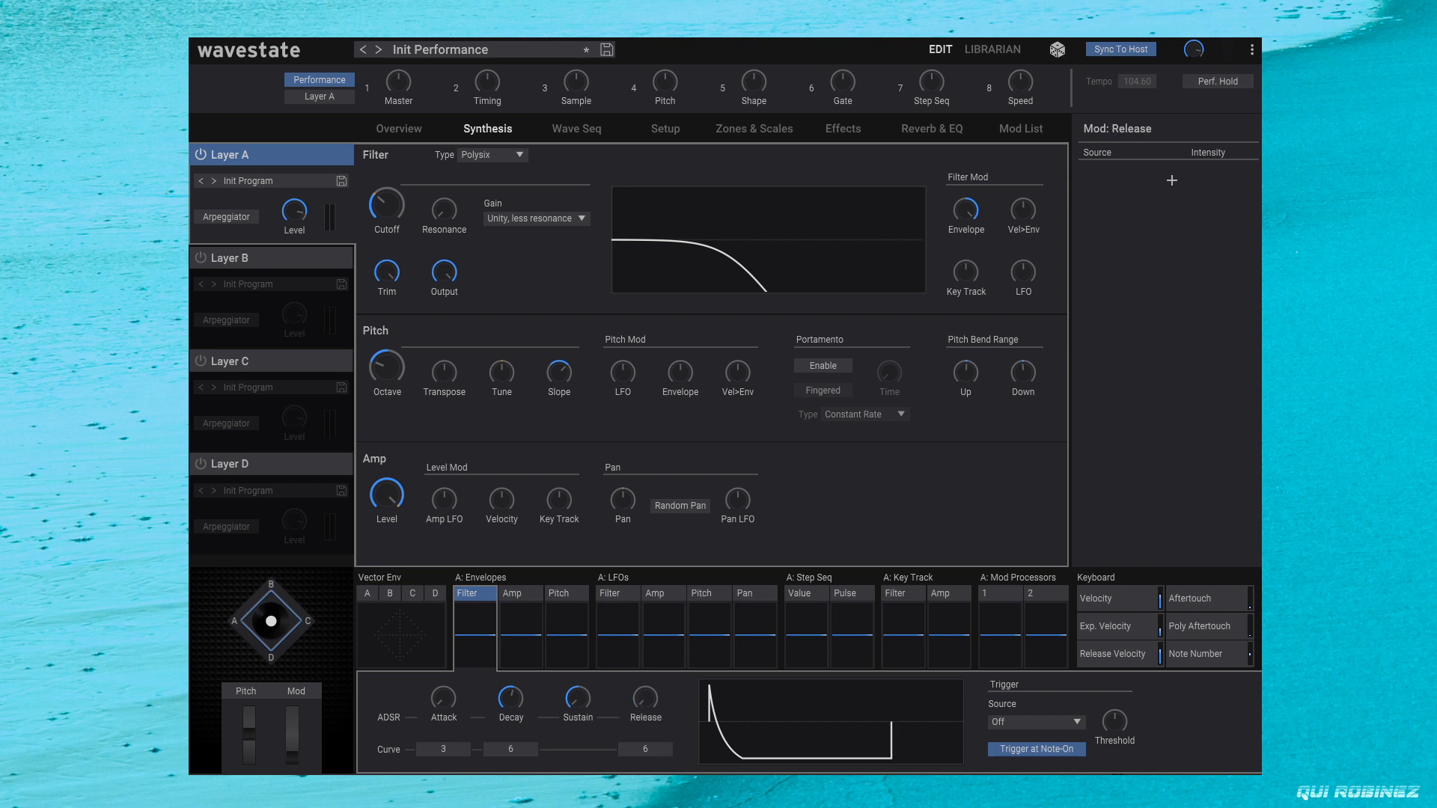
left_click(502, 690)
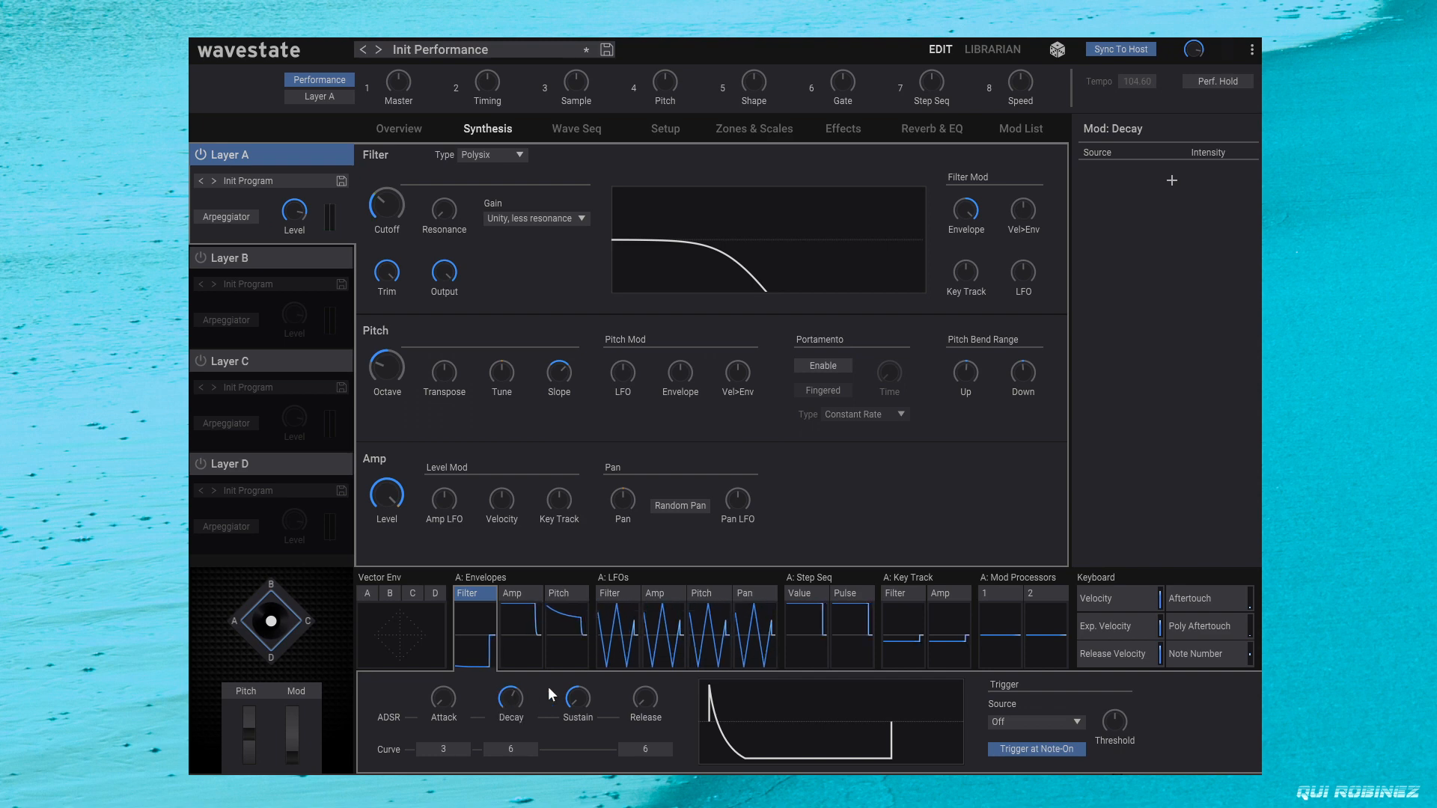
Step: Set the filter envelope's trigger source to the Step Pulse generator
left_click(1036, 722)
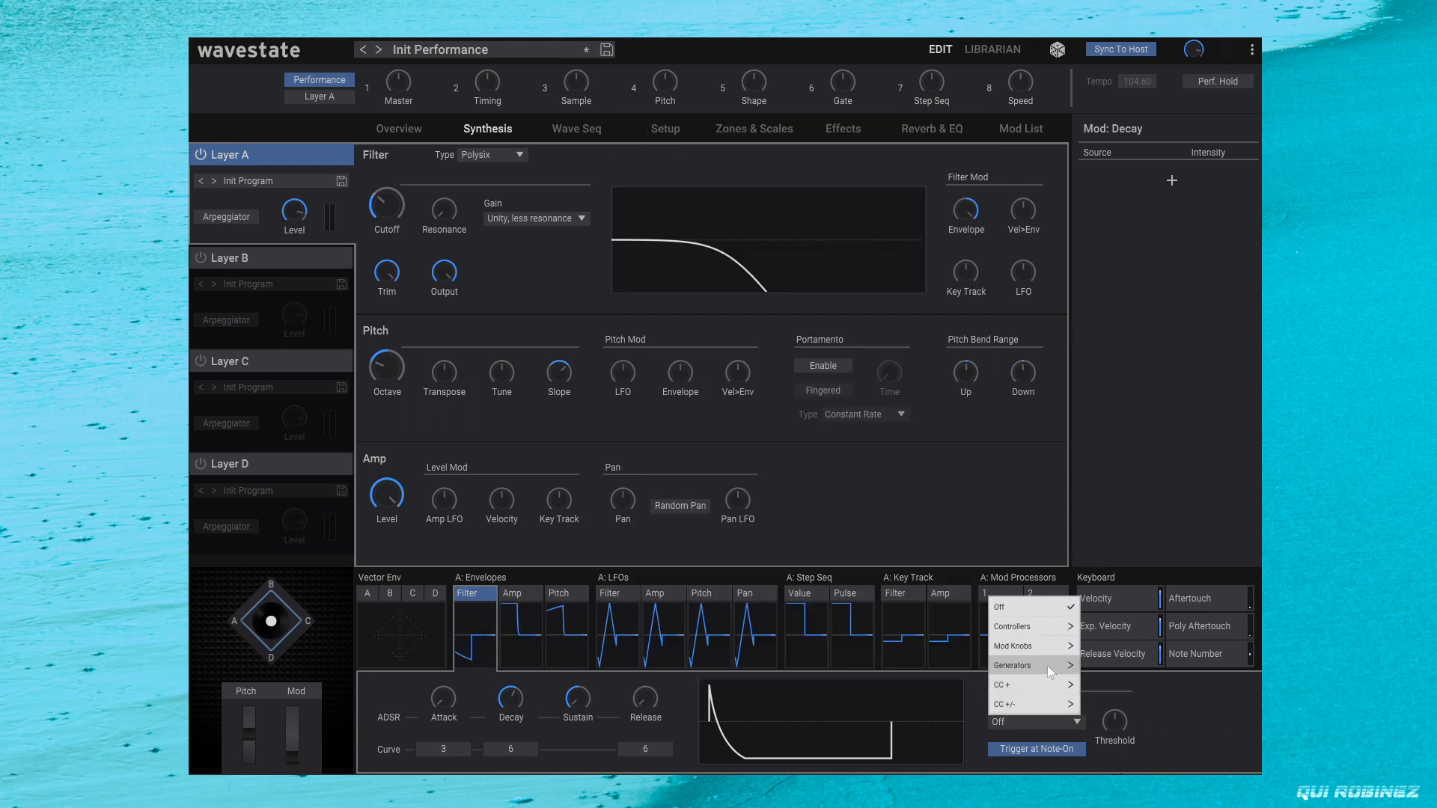
mouse_move(1048, 666)
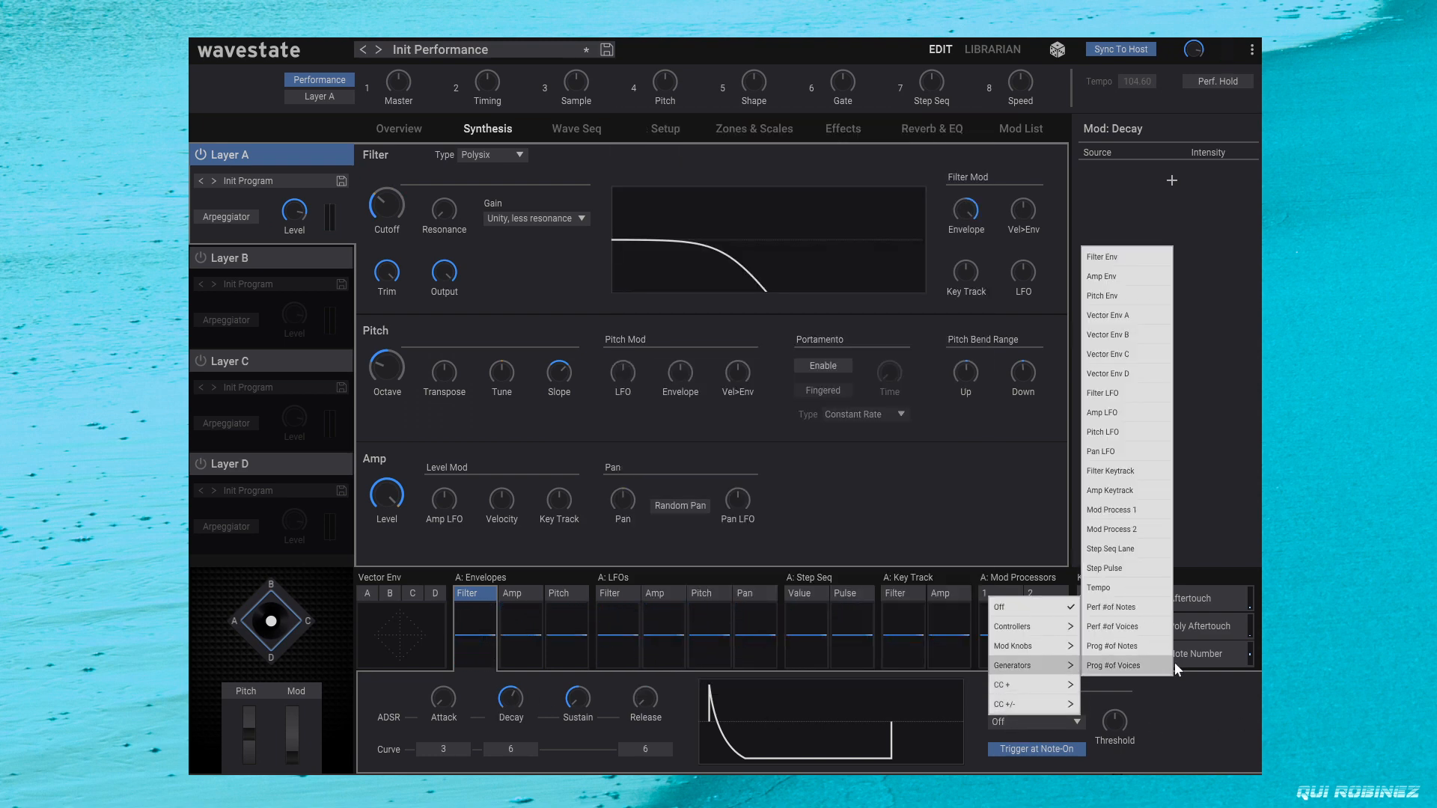
left_click(1142, 565)
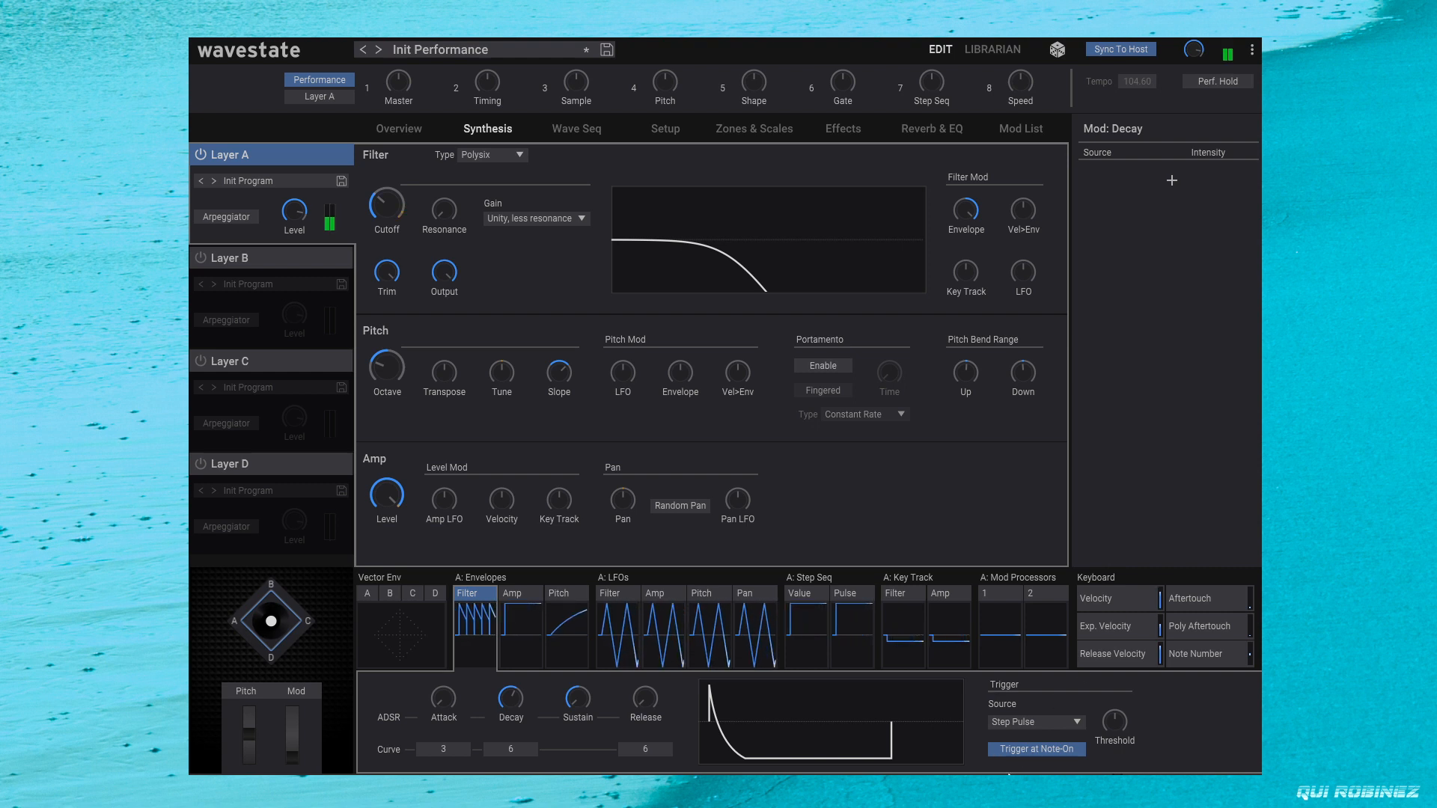
Step: Lower the filter cutoff slightly, raise the resonance a little and change the filter type to MS-20 LP
left_click_drag(375, 217, 374, 221)
left_click(434, 205)
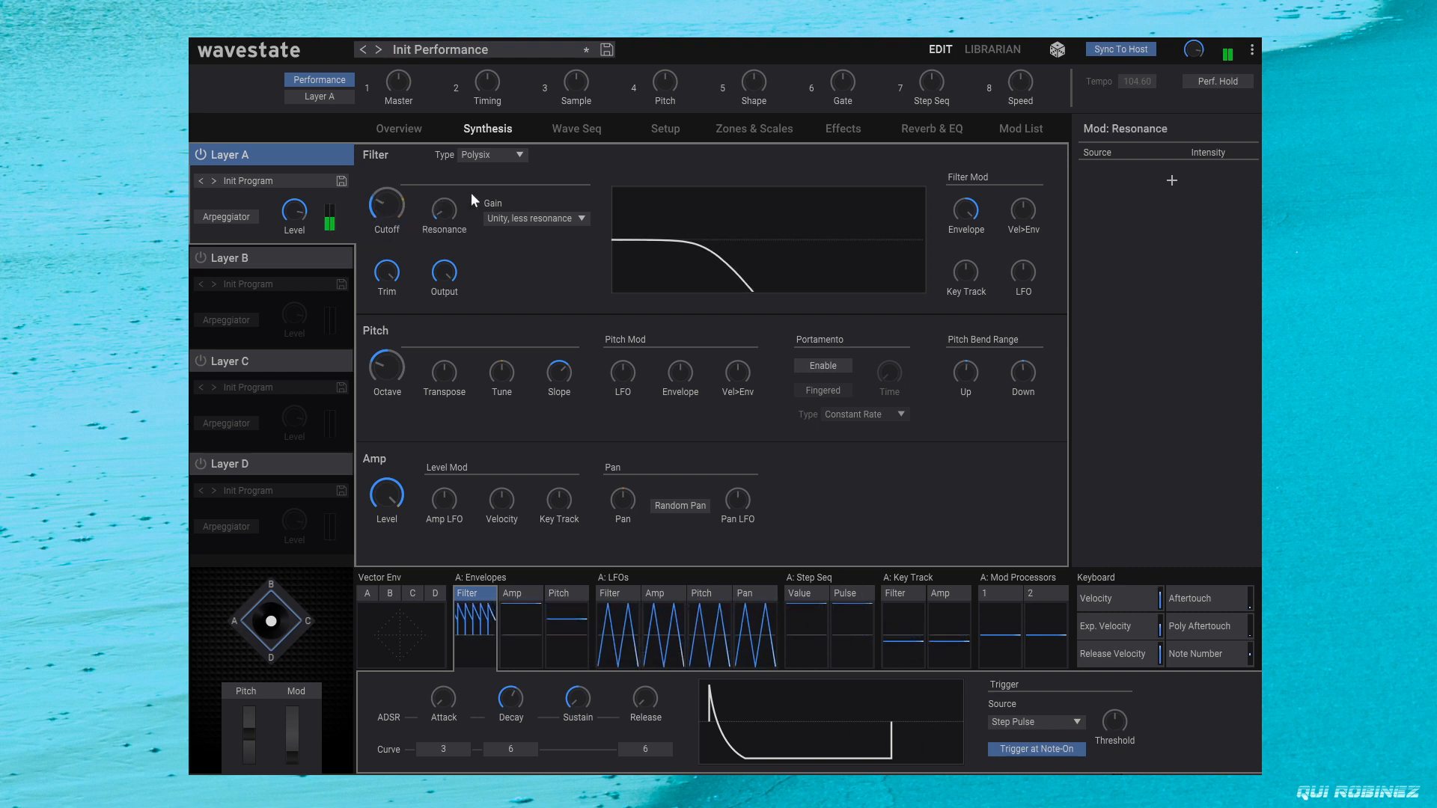
left_click(490, 154)
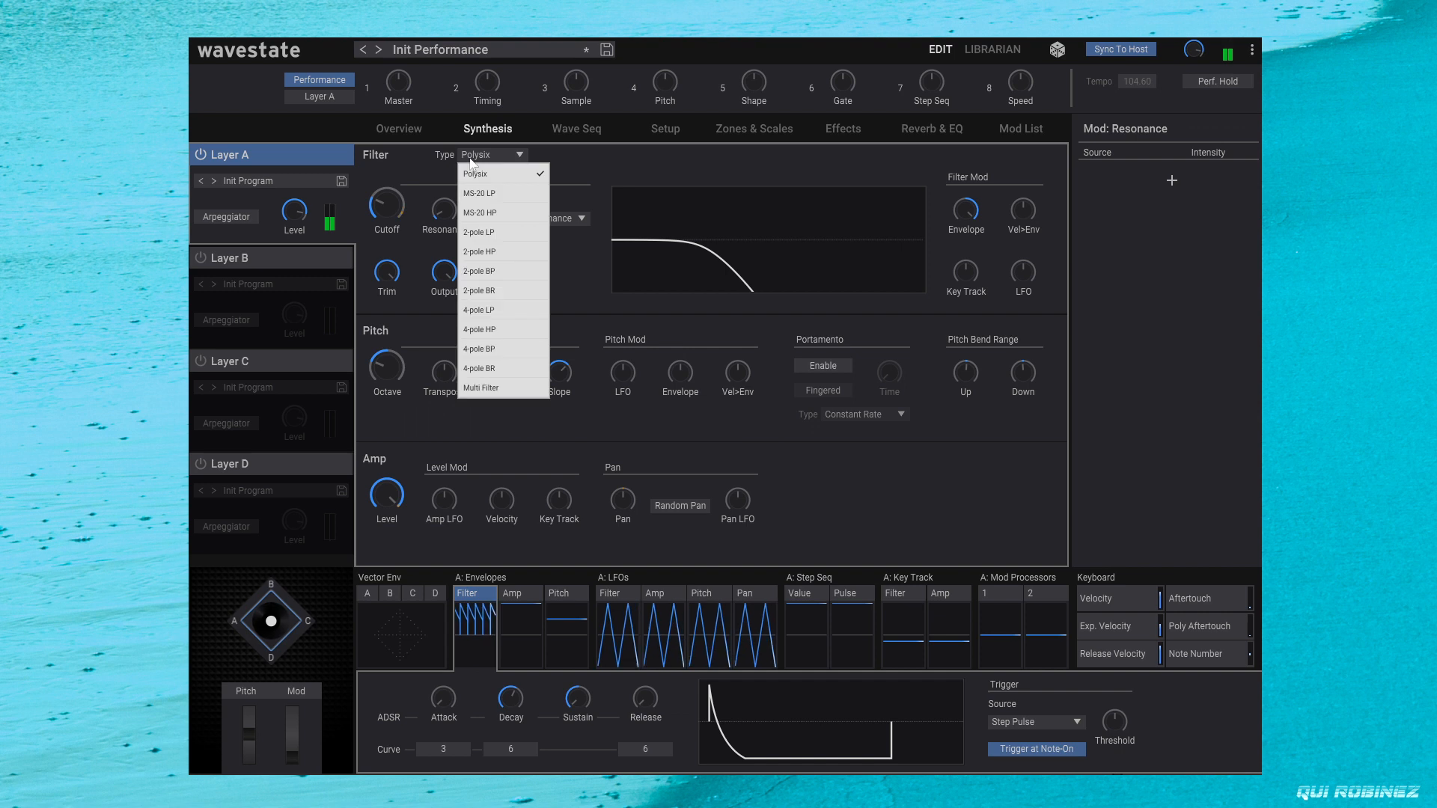
left_click(510, 194)
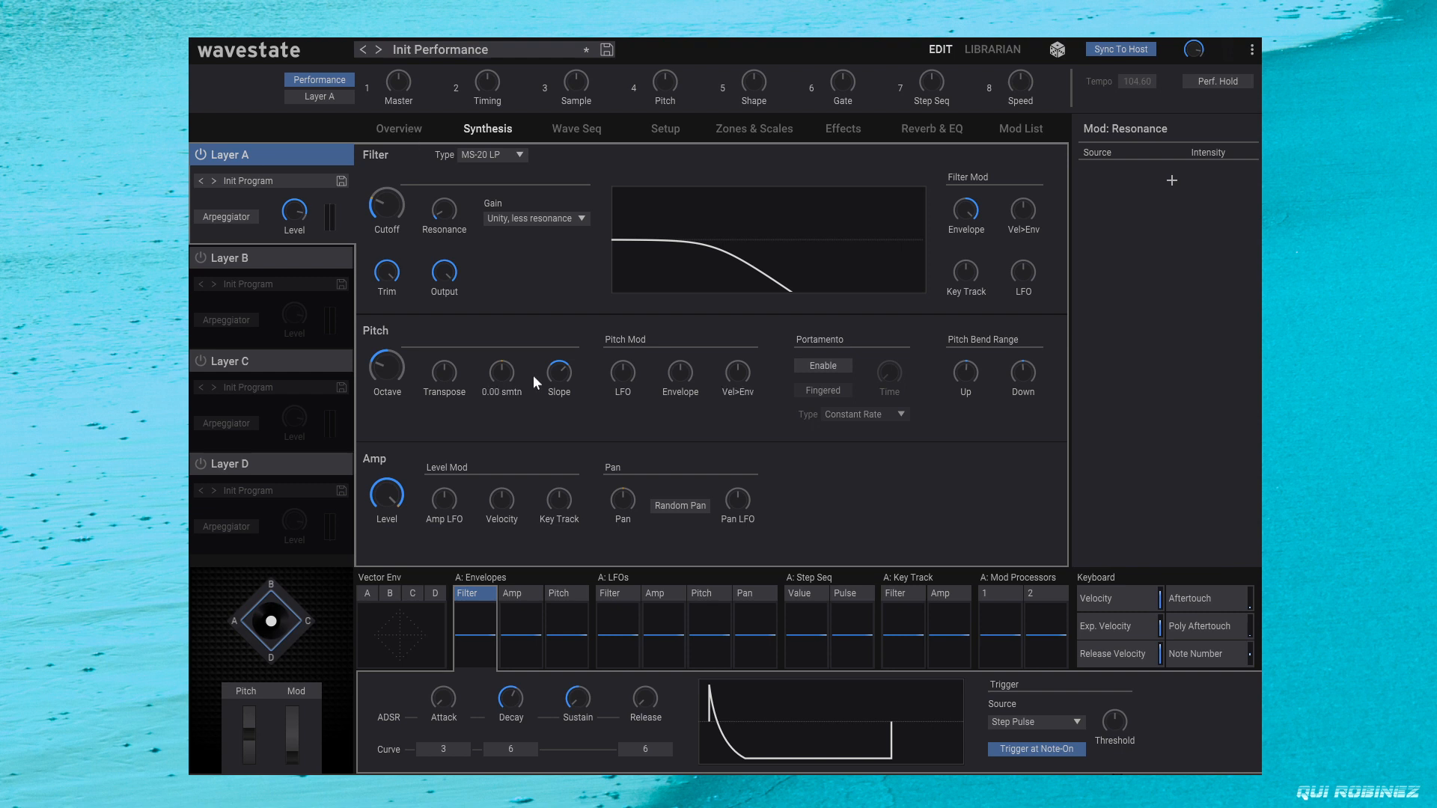
Step: Change steps 4 and 7 of Layer A's Timing lane from notes to Rest
left_click(576, 129)
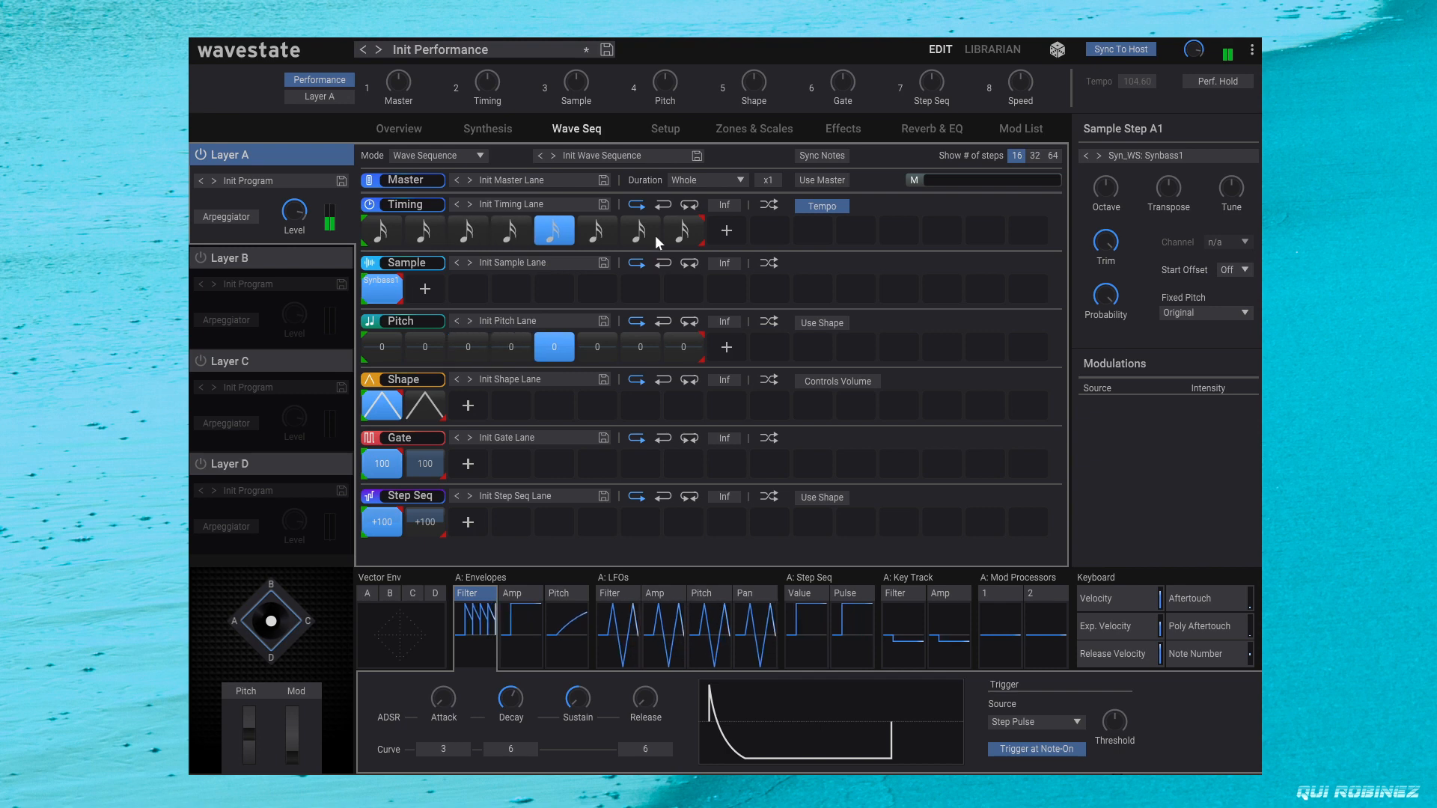
left_click(511, 232)
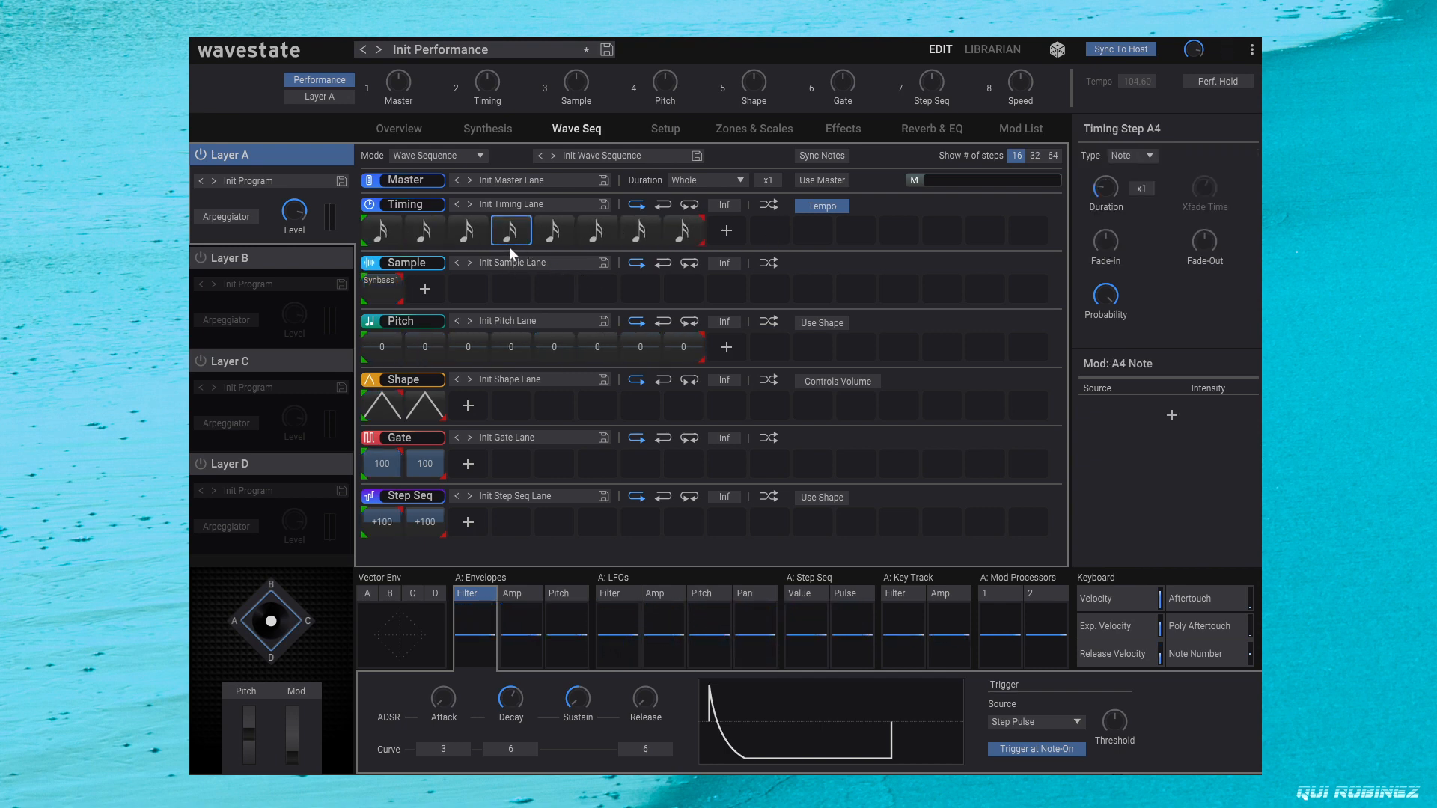
left_click(1138, 159)
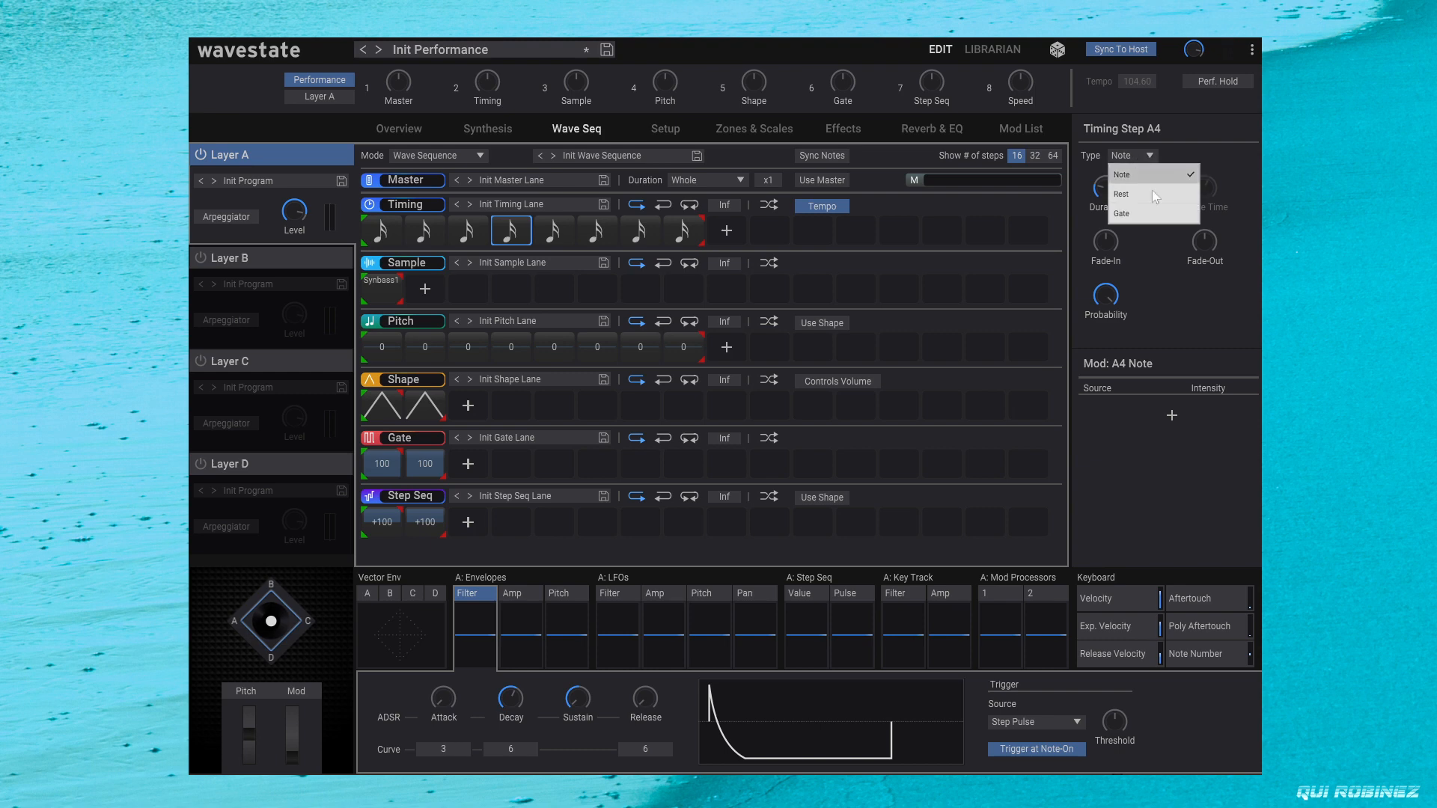
left_click(1152, 190)
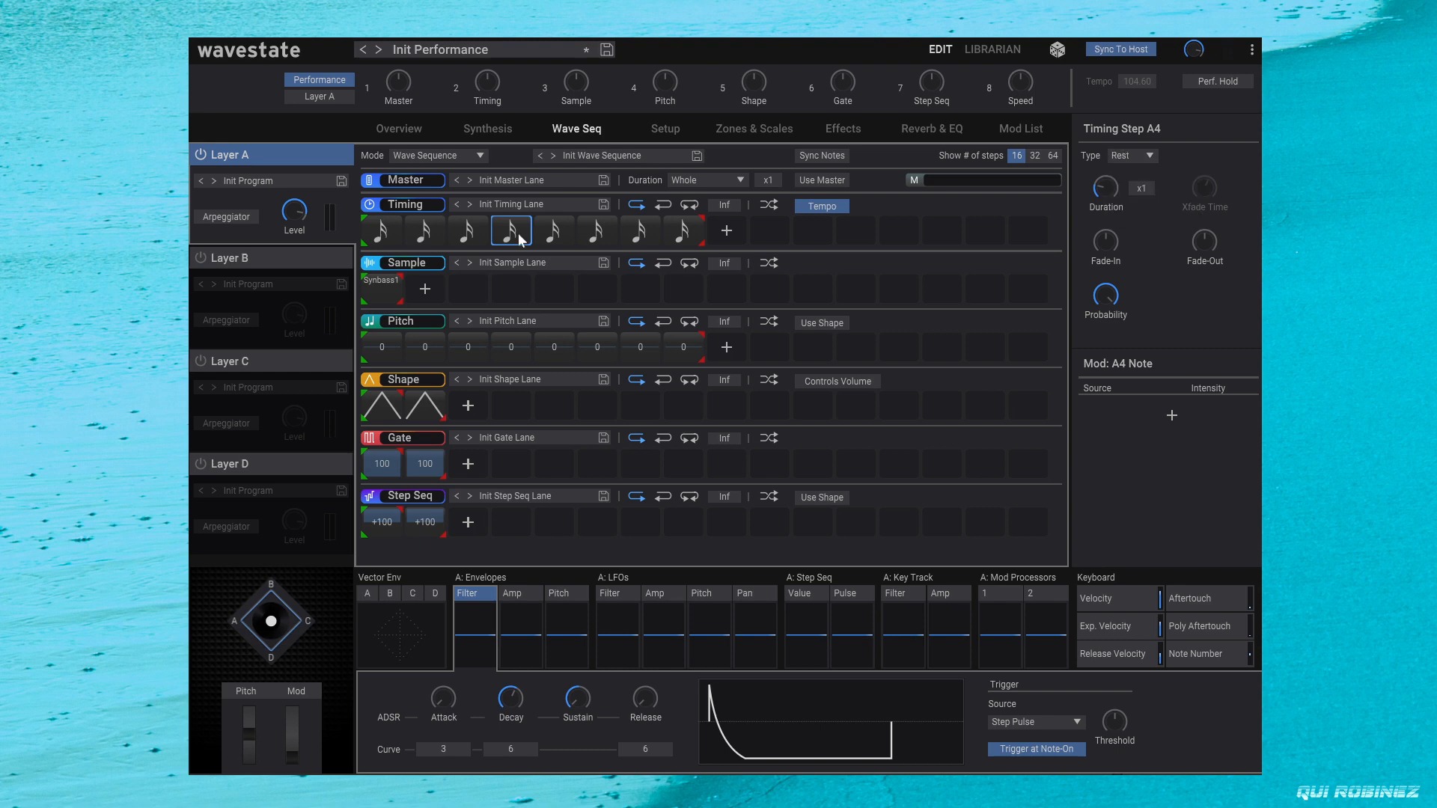
left_click(648, 239)
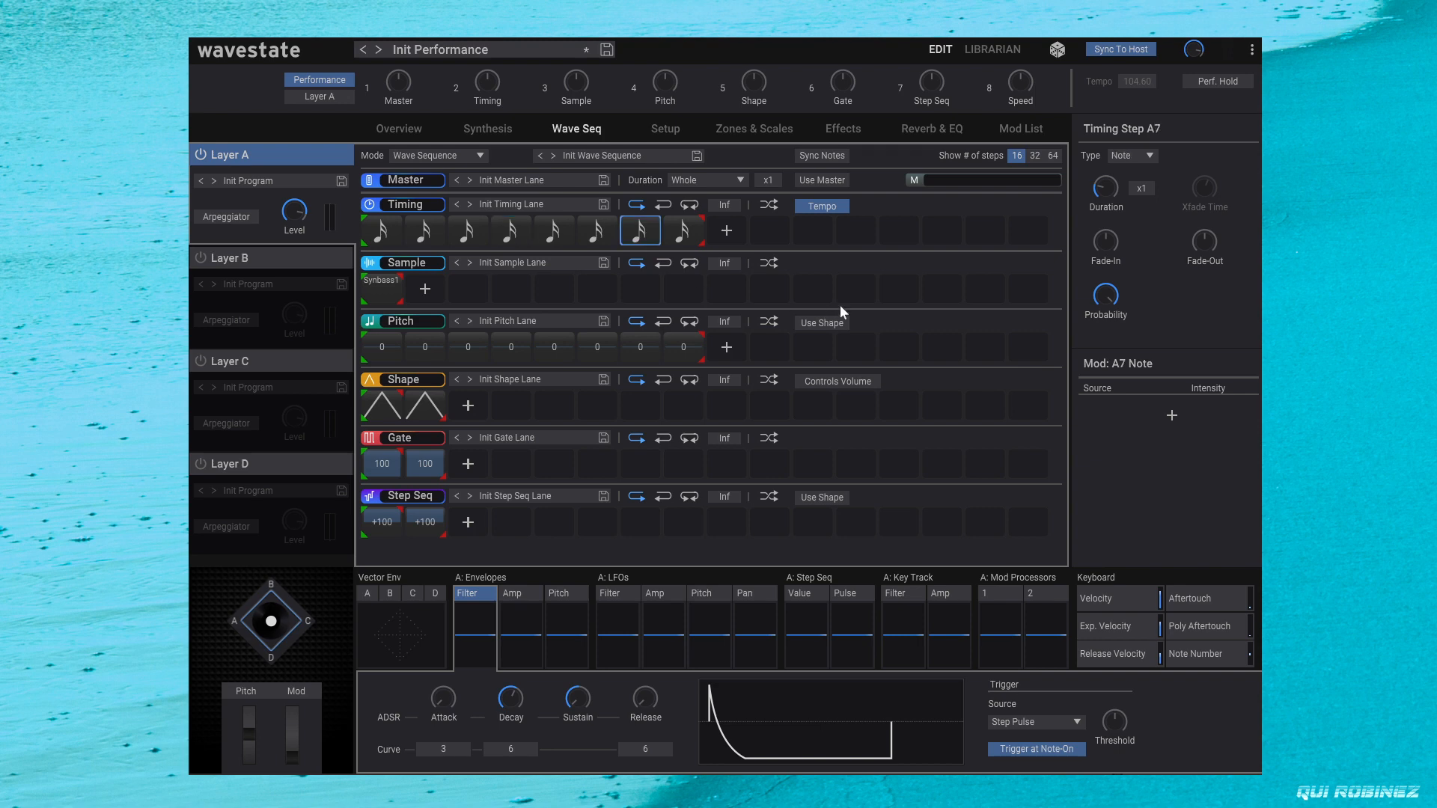
left_click(1140, 153)
left_click(1139, 196)
Step: Transpose steps 3, 6 and 8 of Layer A's Pitch lane to +12
left_click_drag(479, 347, 482, 304)
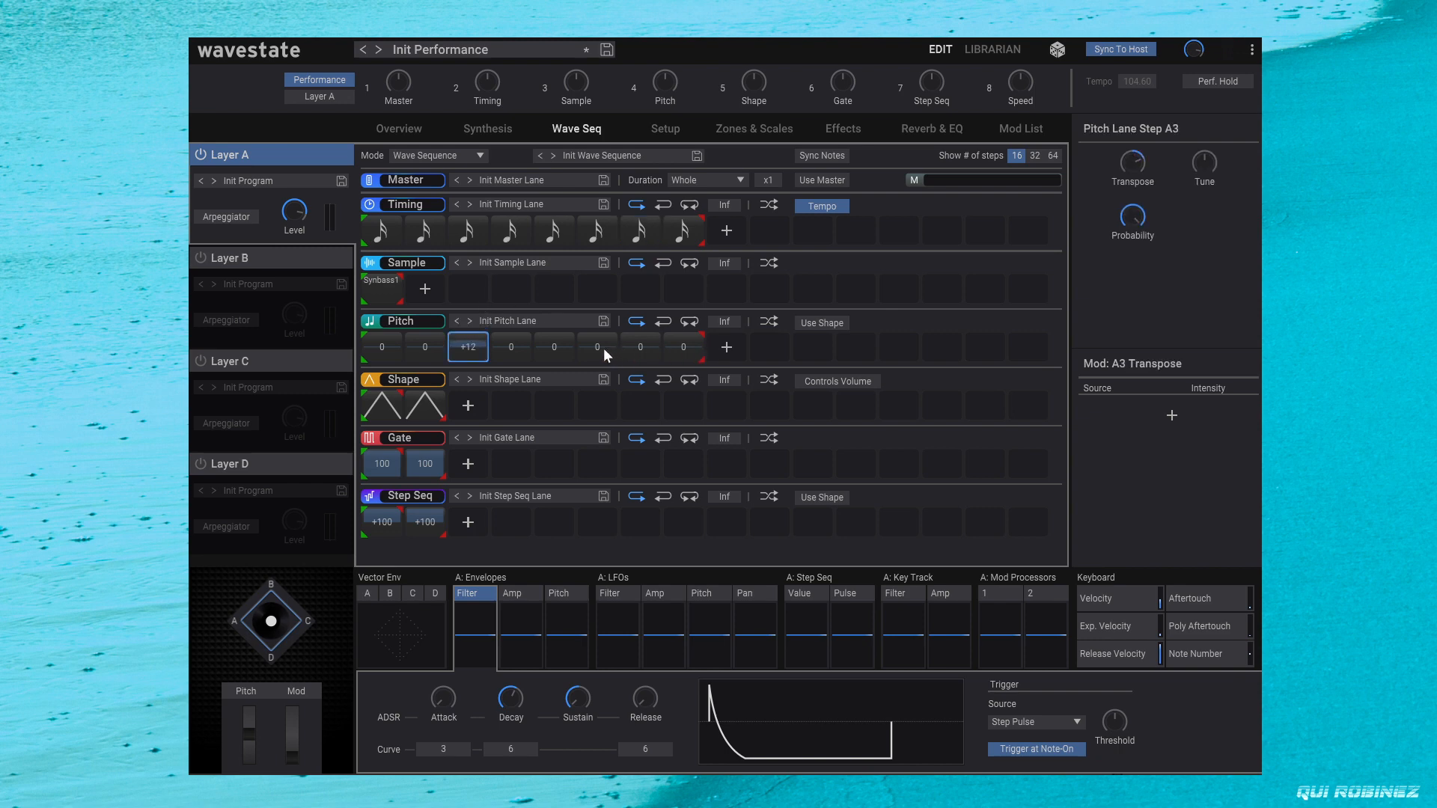
left_click_drag(604, 348, 605, 286)
left_click_drag(685, 348, 696, 299)
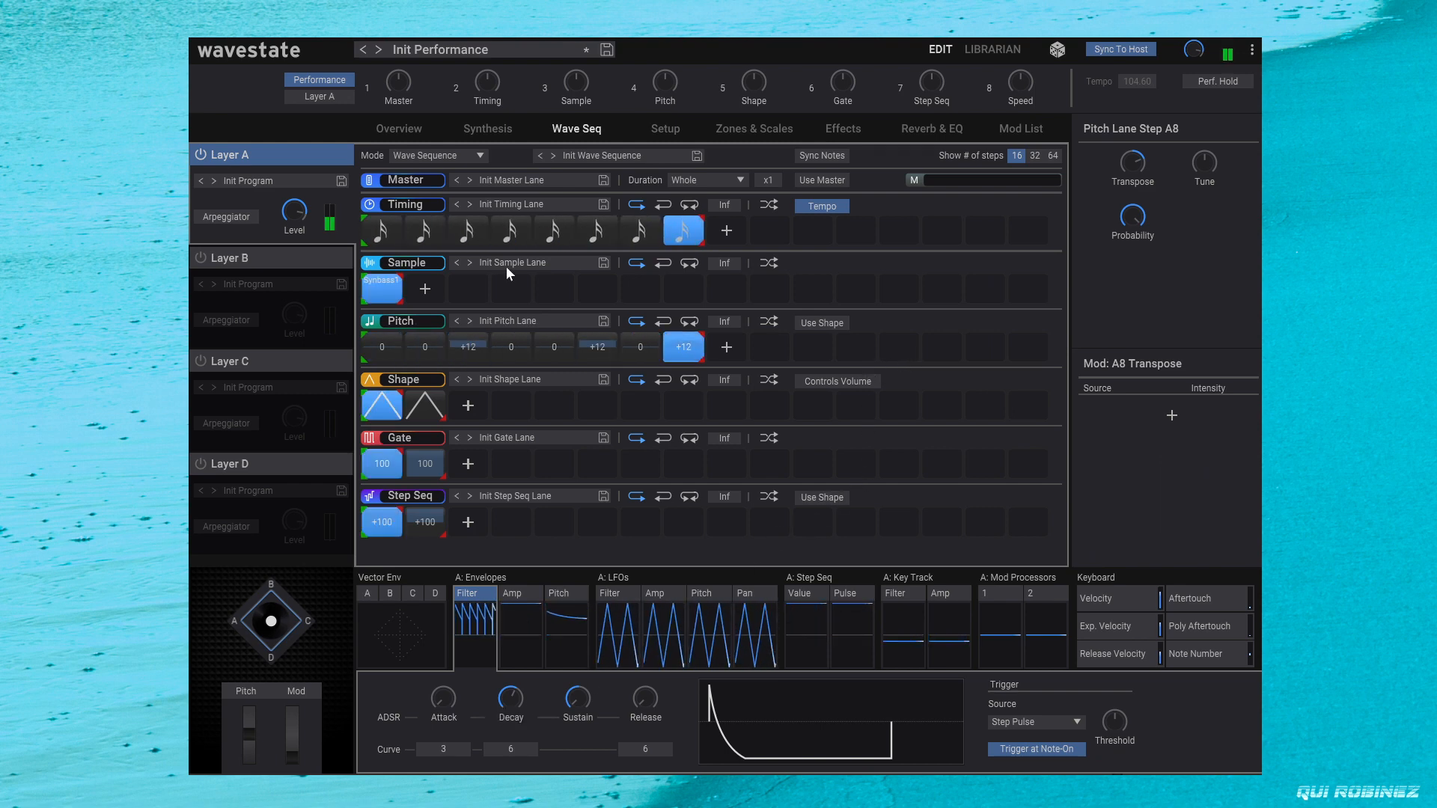
Step: Refine Layer A's filter by adjusting the envelope decay, raising the cutoff to about +52.75 semitones and reducing the envelope modulation
left_click(488, 128)
left_click(507, 696)
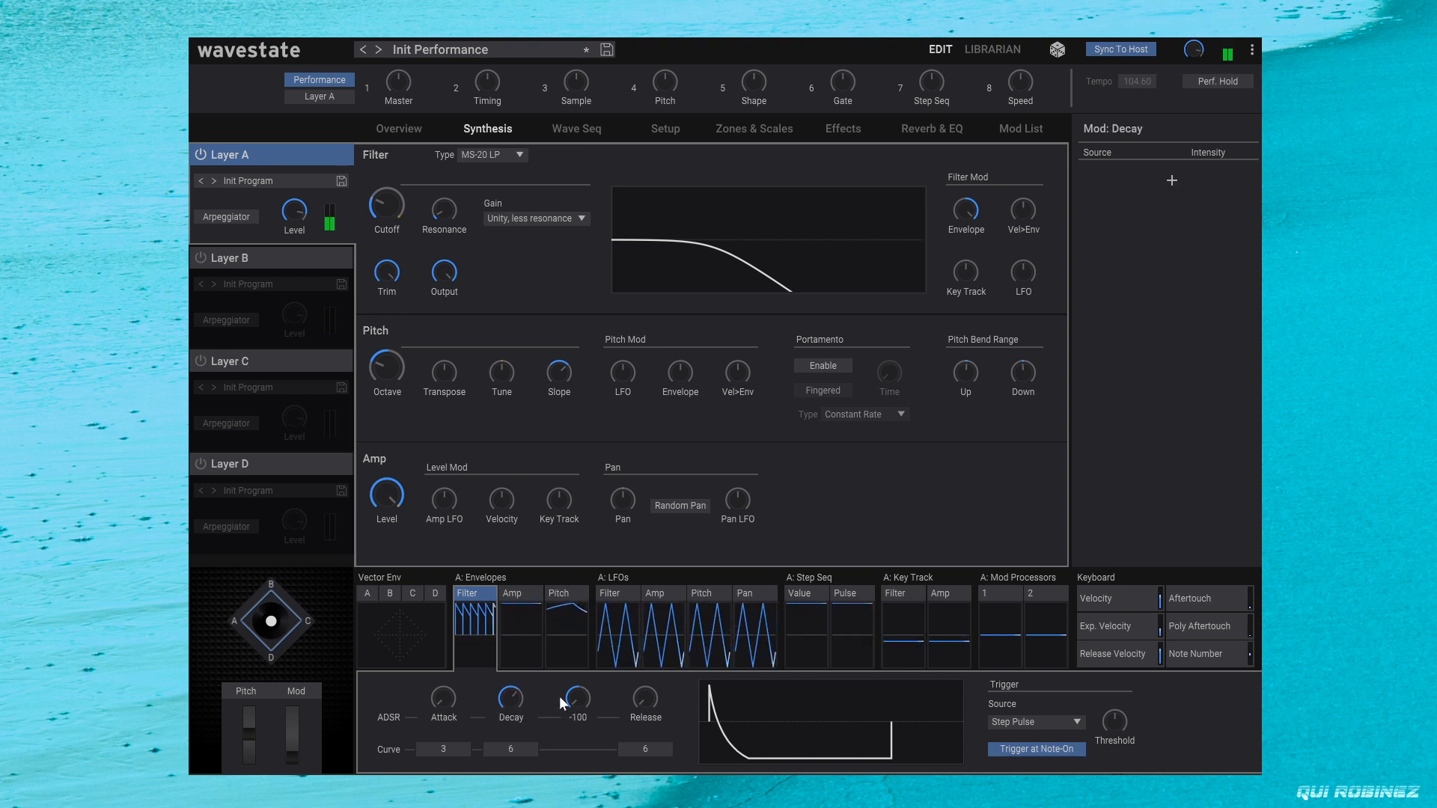
left_click_drag(381, 209, 390, 210)
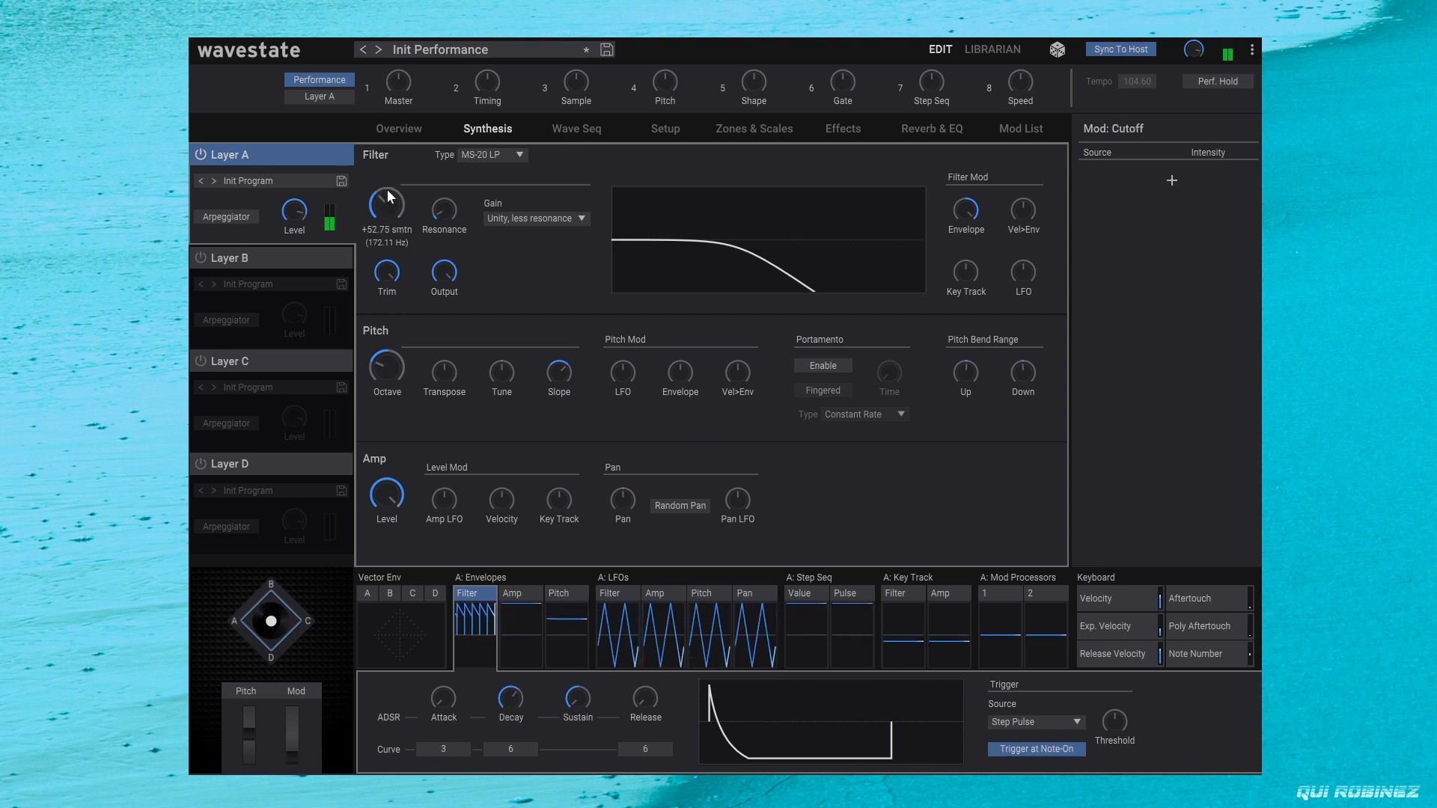
left_click(963, 216)
mouse_move(958, 244)
left_mouse_down()
mouse_move(957, 281)
mouse_move(949, 252)
mouse_move(949, 264)
left_mouse_up()
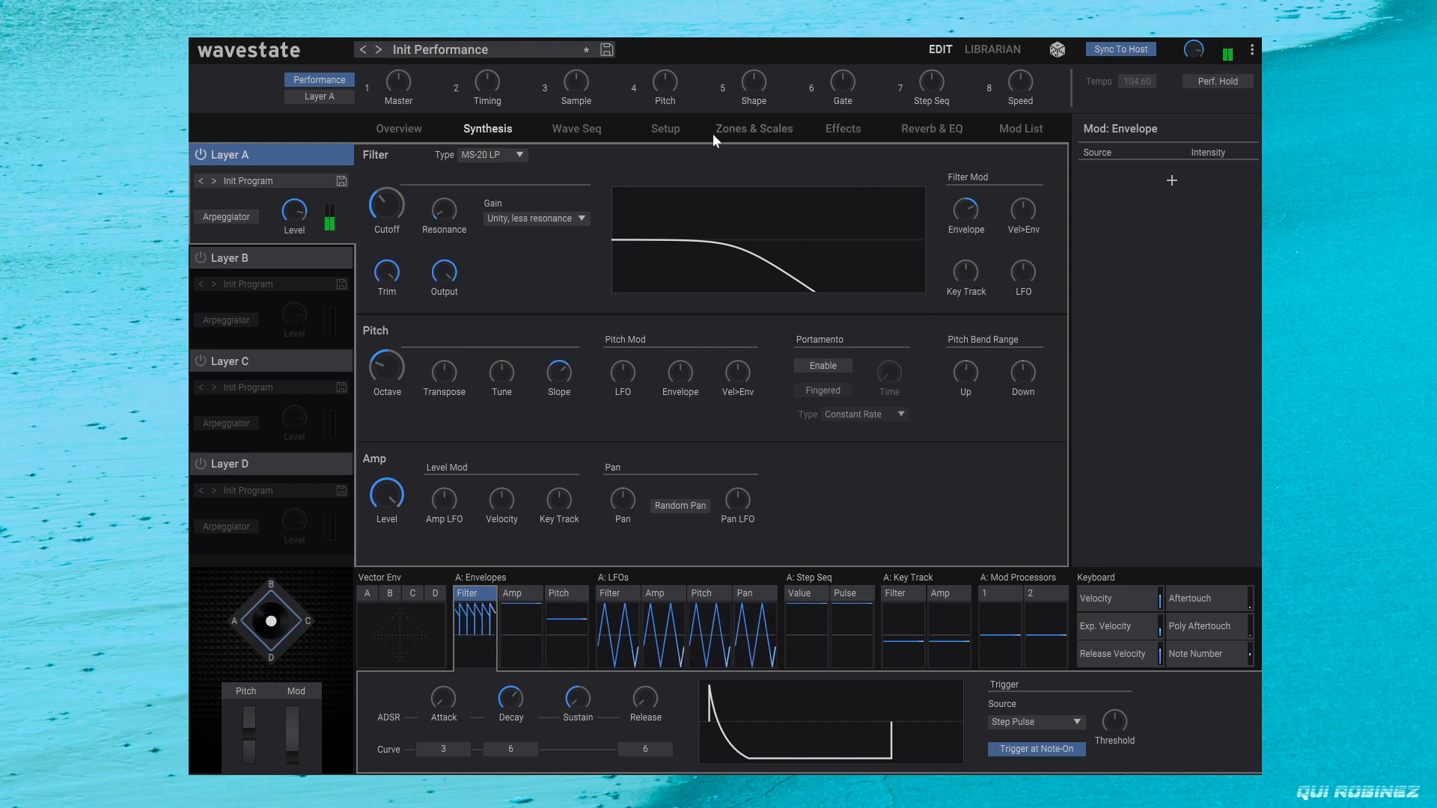
Step: Enable the Master Reverb and load the Floating Overb preset
left_click(819, 128)
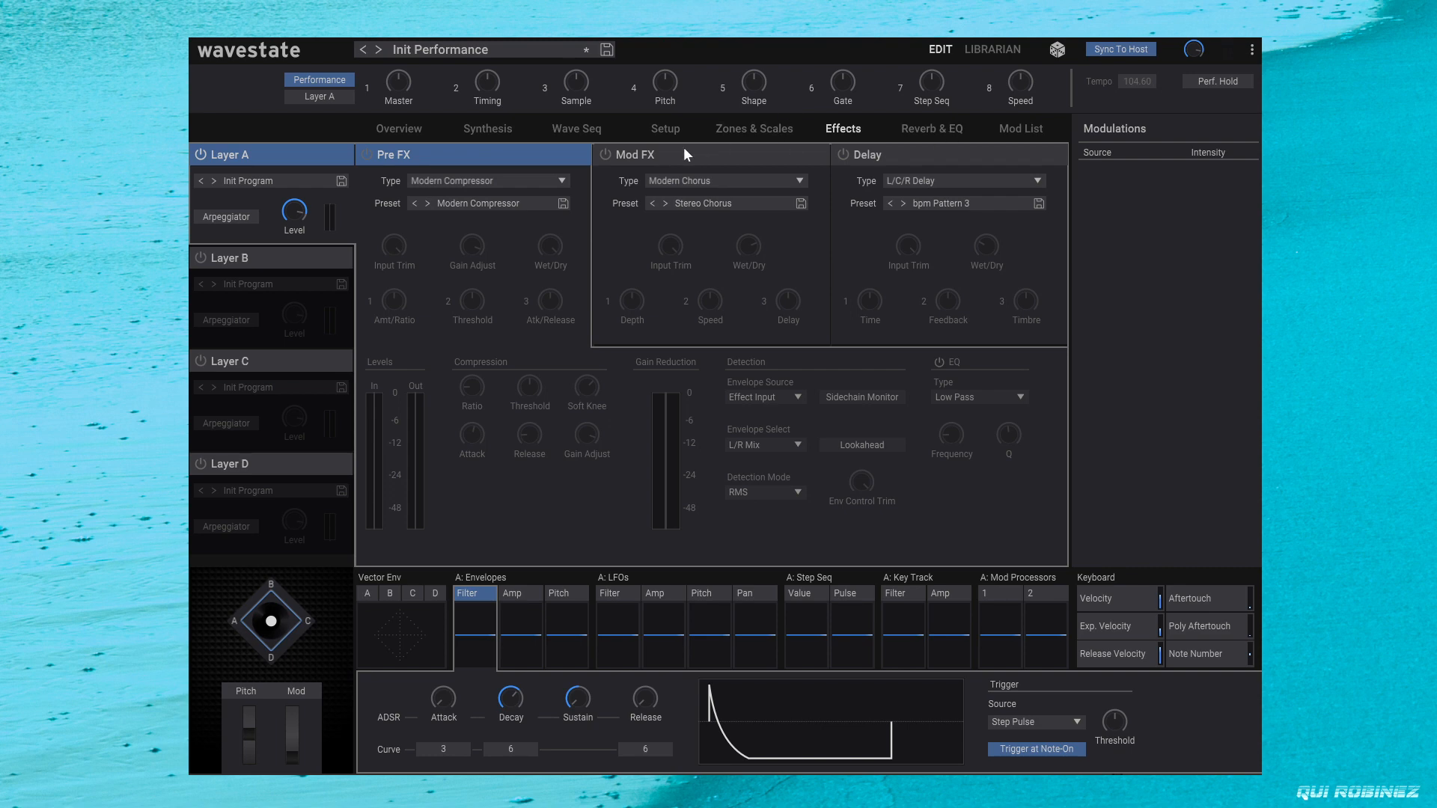
left_click(922, 135)
left_click(368, 154)
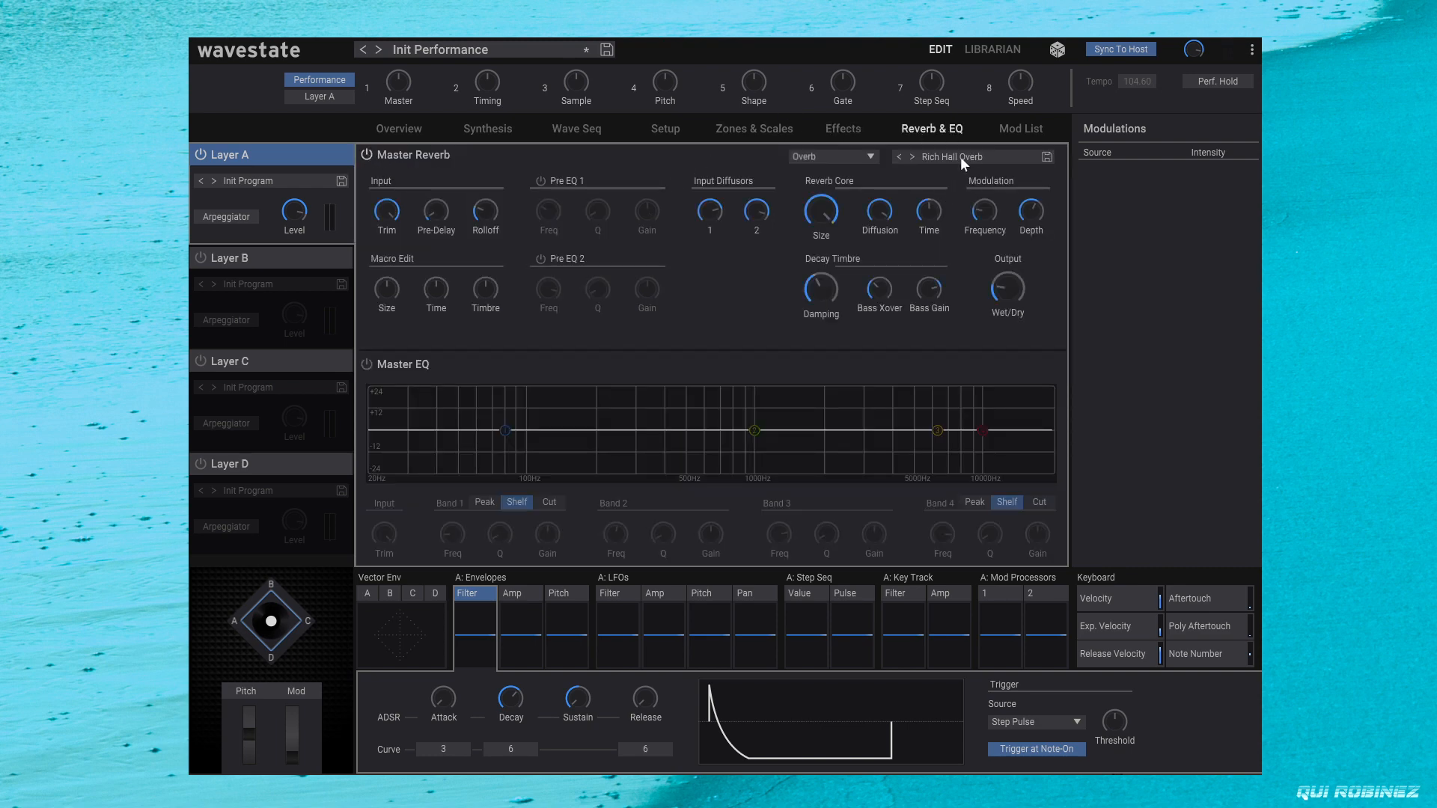
left_click(960, 157)
scroll(808, 397, "up", 1)
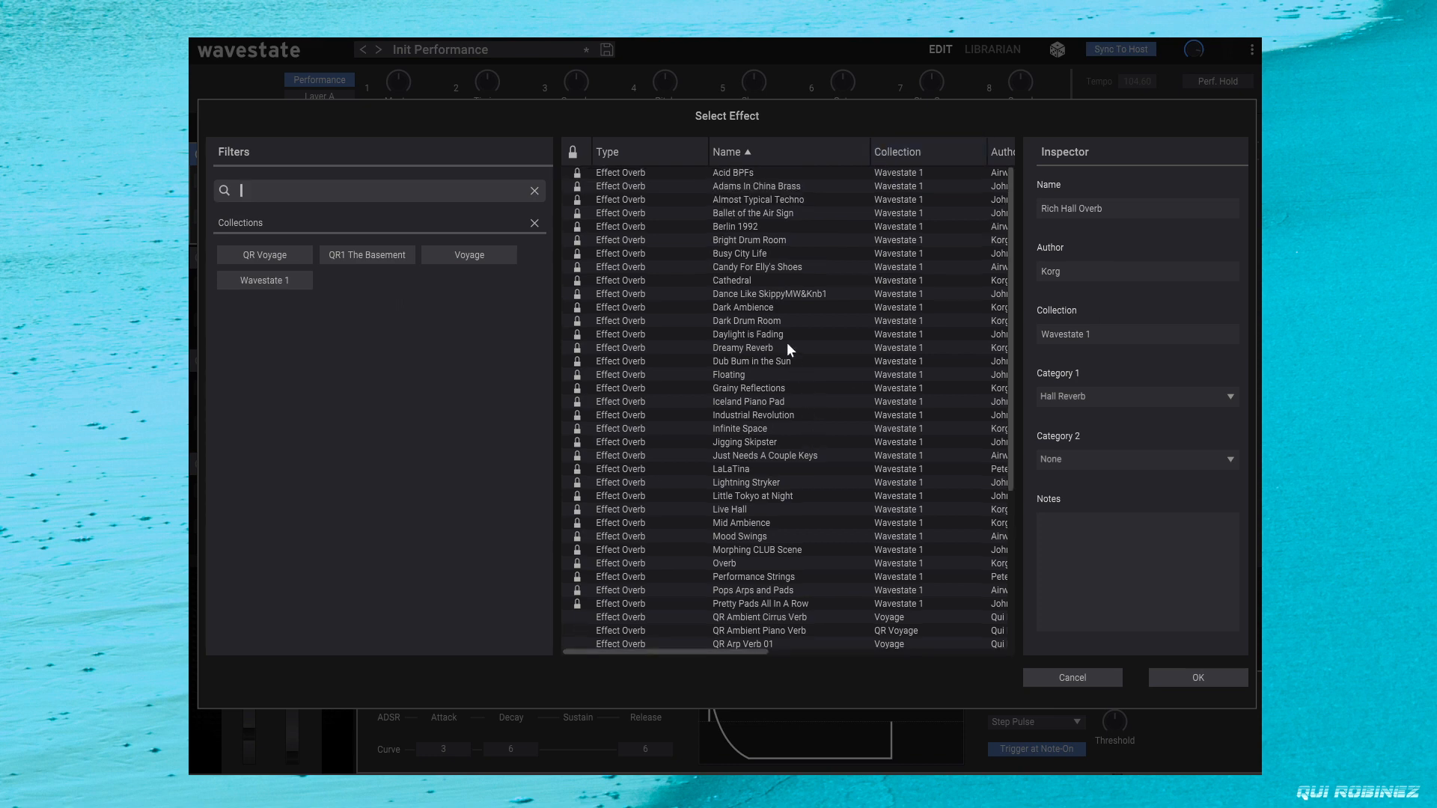
double_click(740, 375)
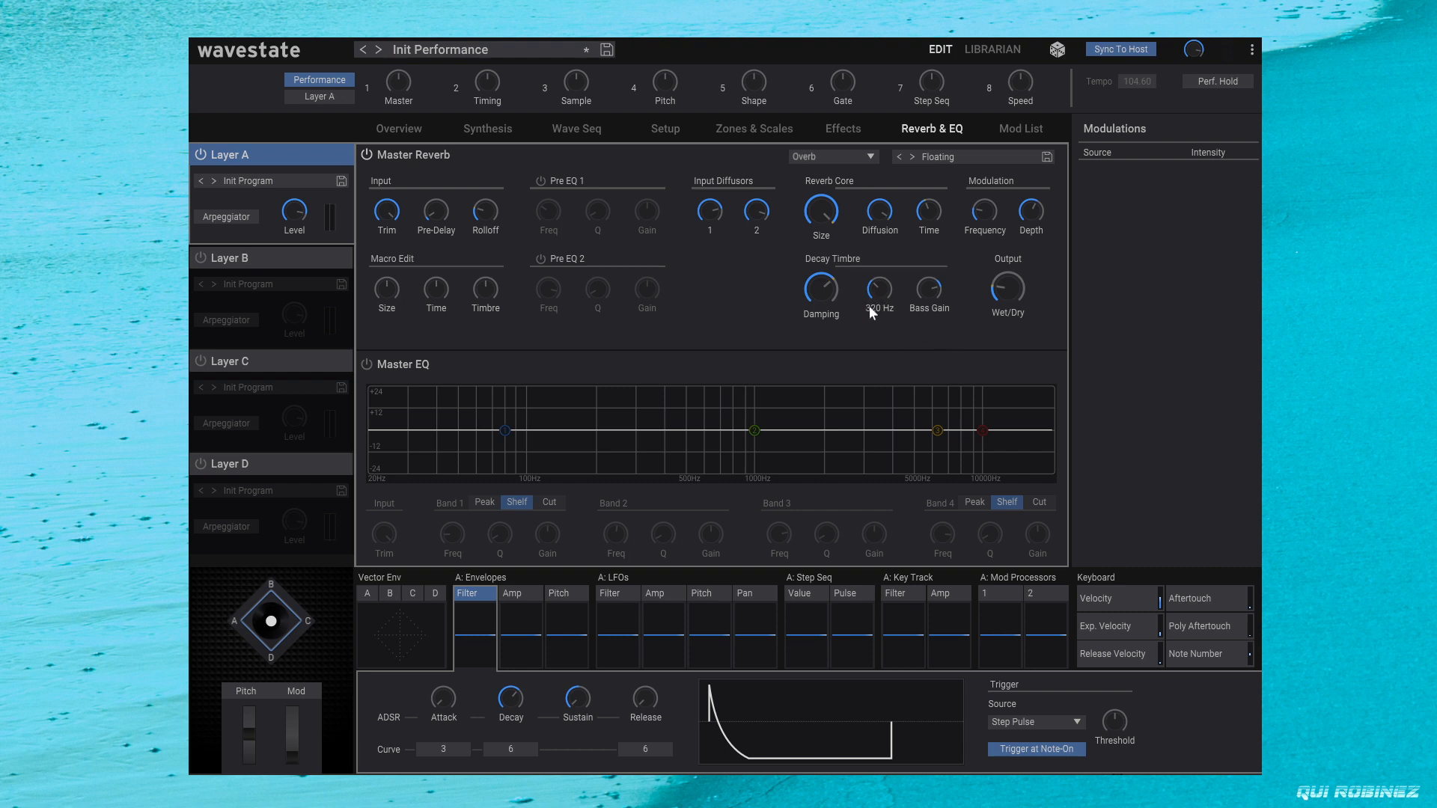
Step: Lower the master reverb's bass gain, raise its bass crossover frequency and play a test note
left_click(925, 292)
left_click_drag(880, 291, 851, 227)
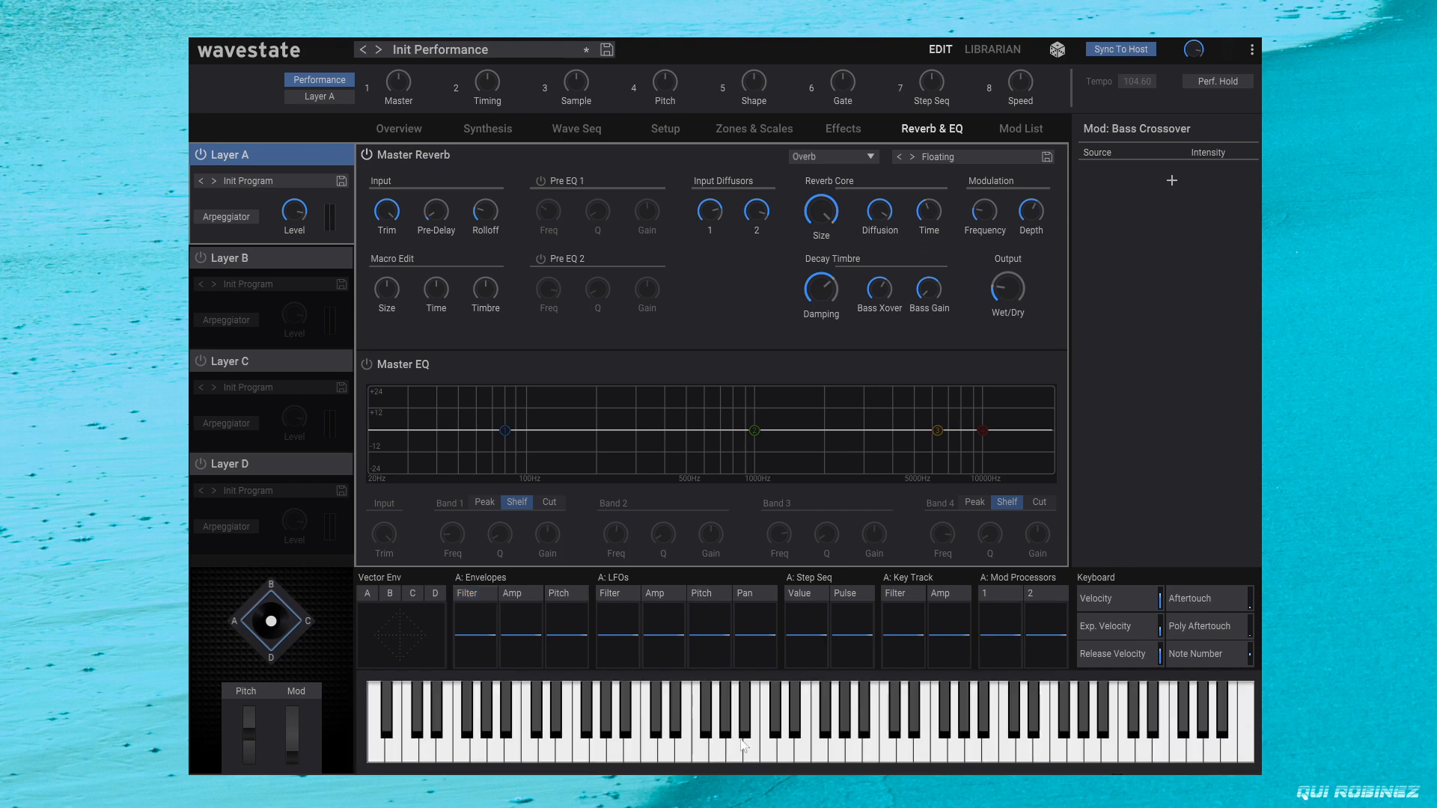
left_click(643, 725)
Step: Set Layer A's voice allocation to Mono and turn on Sync Notes for its wave sequence
left_click(665, 129)
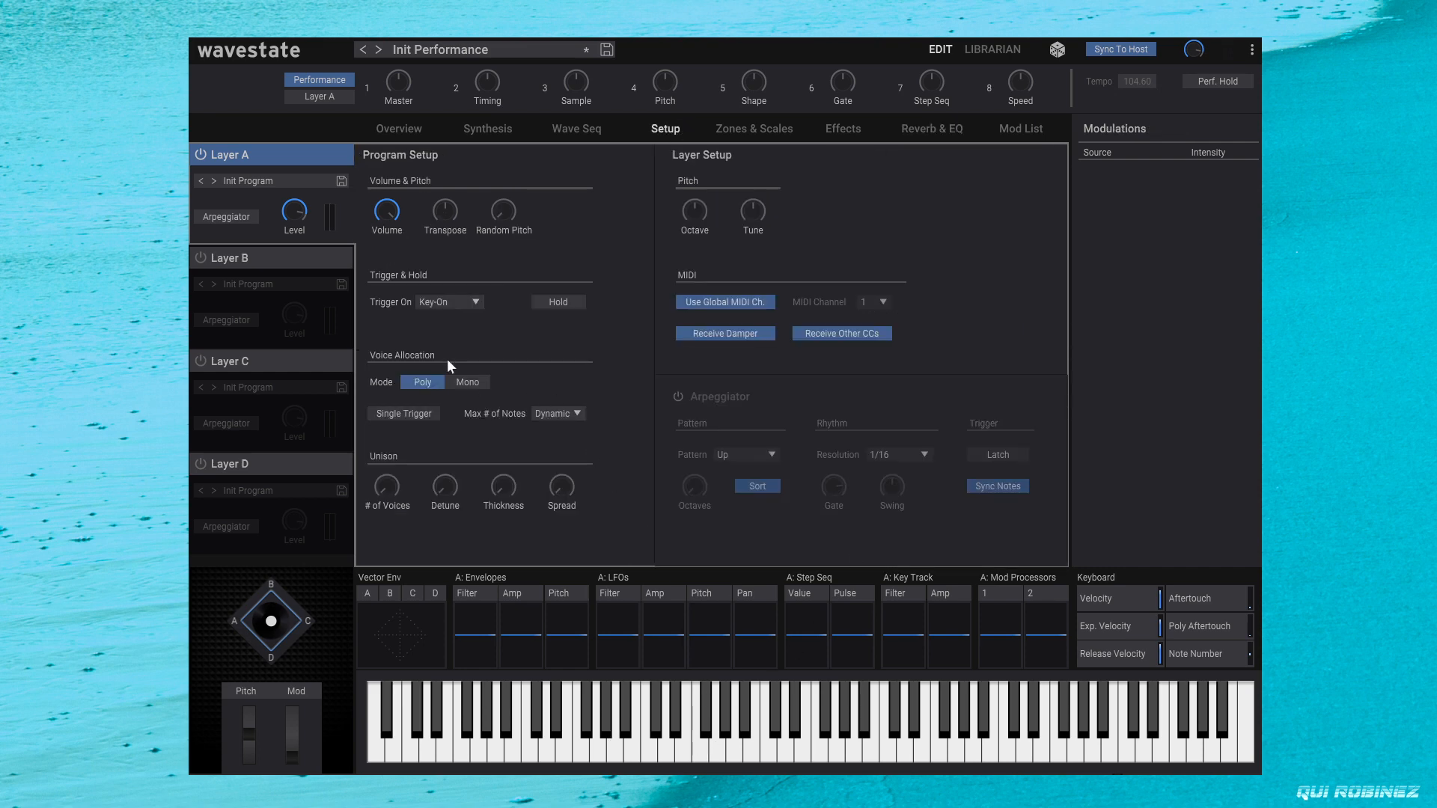
left_click(476, 383)
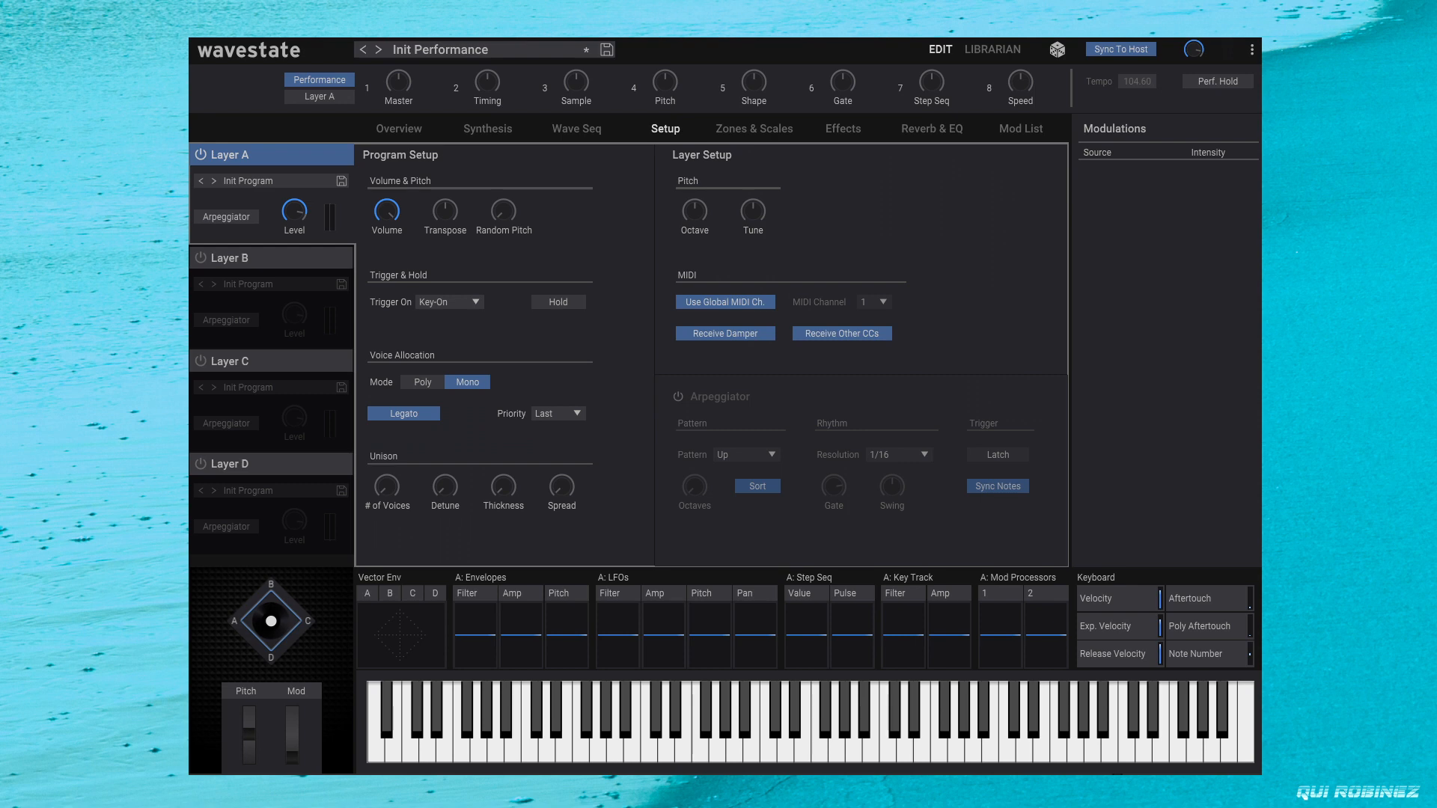
left_click(581, 129)
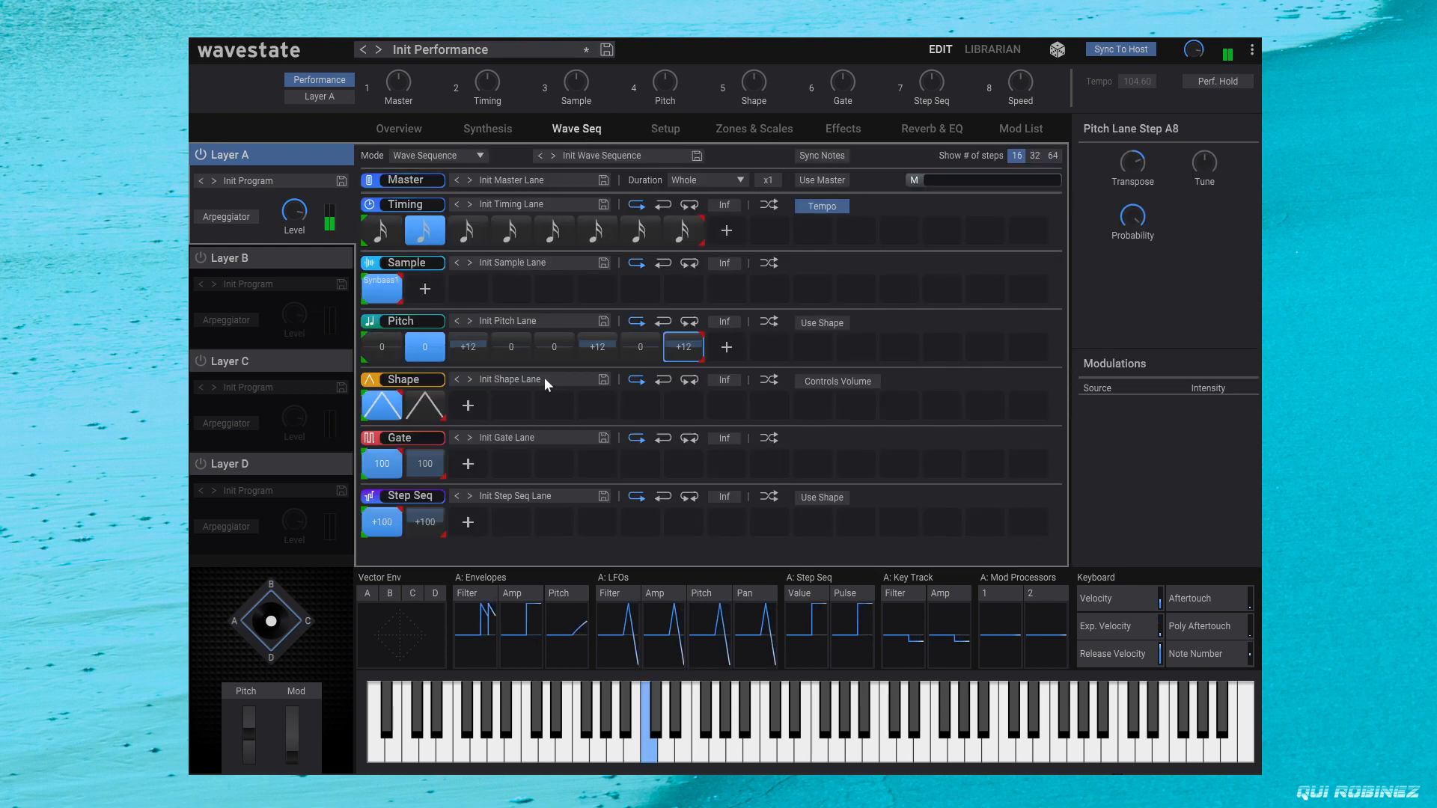
left_click(822, 155)
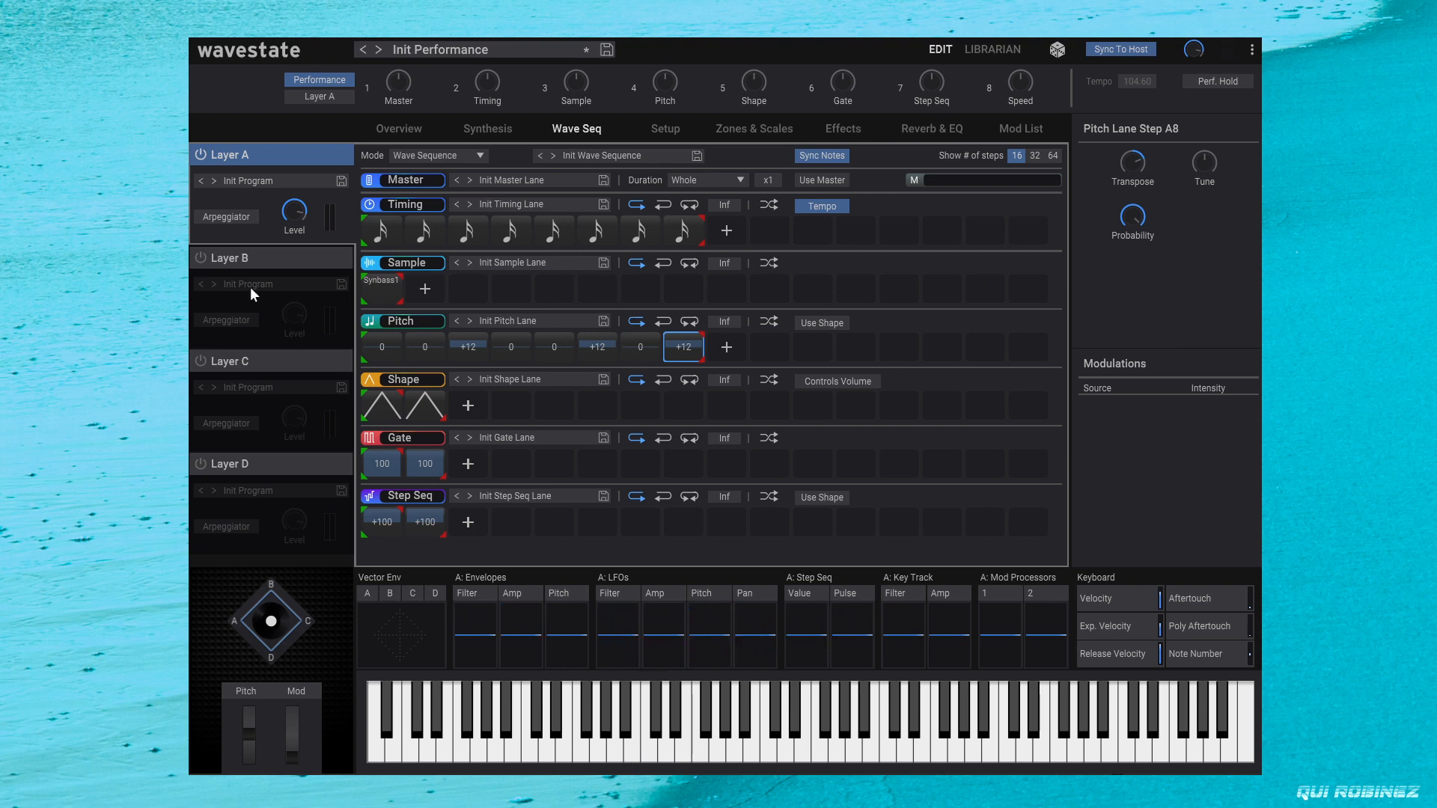
Step: Enable Layer B and load the BeautyPad program from the Pad category
left_click(195, 253)
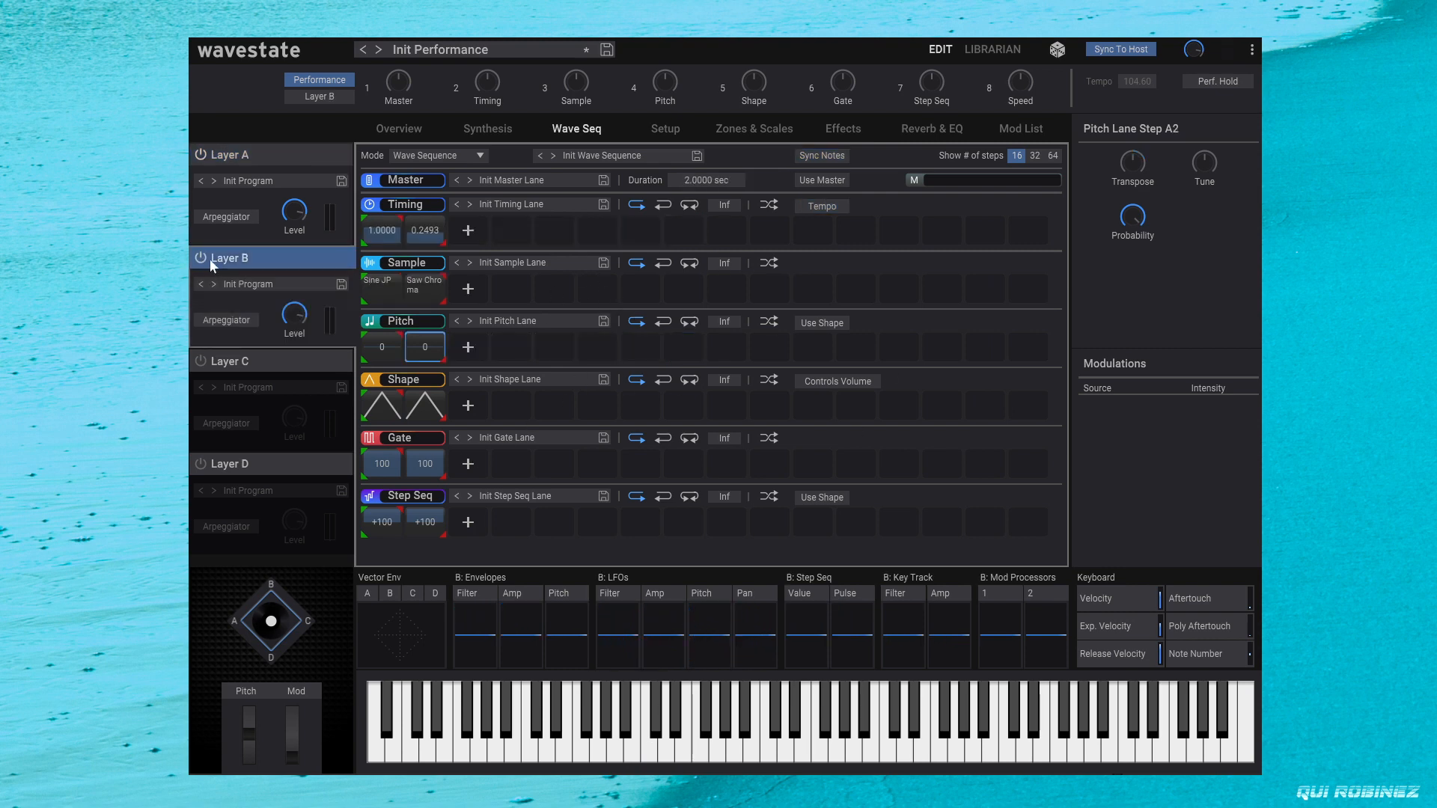
left_click(298, 283)
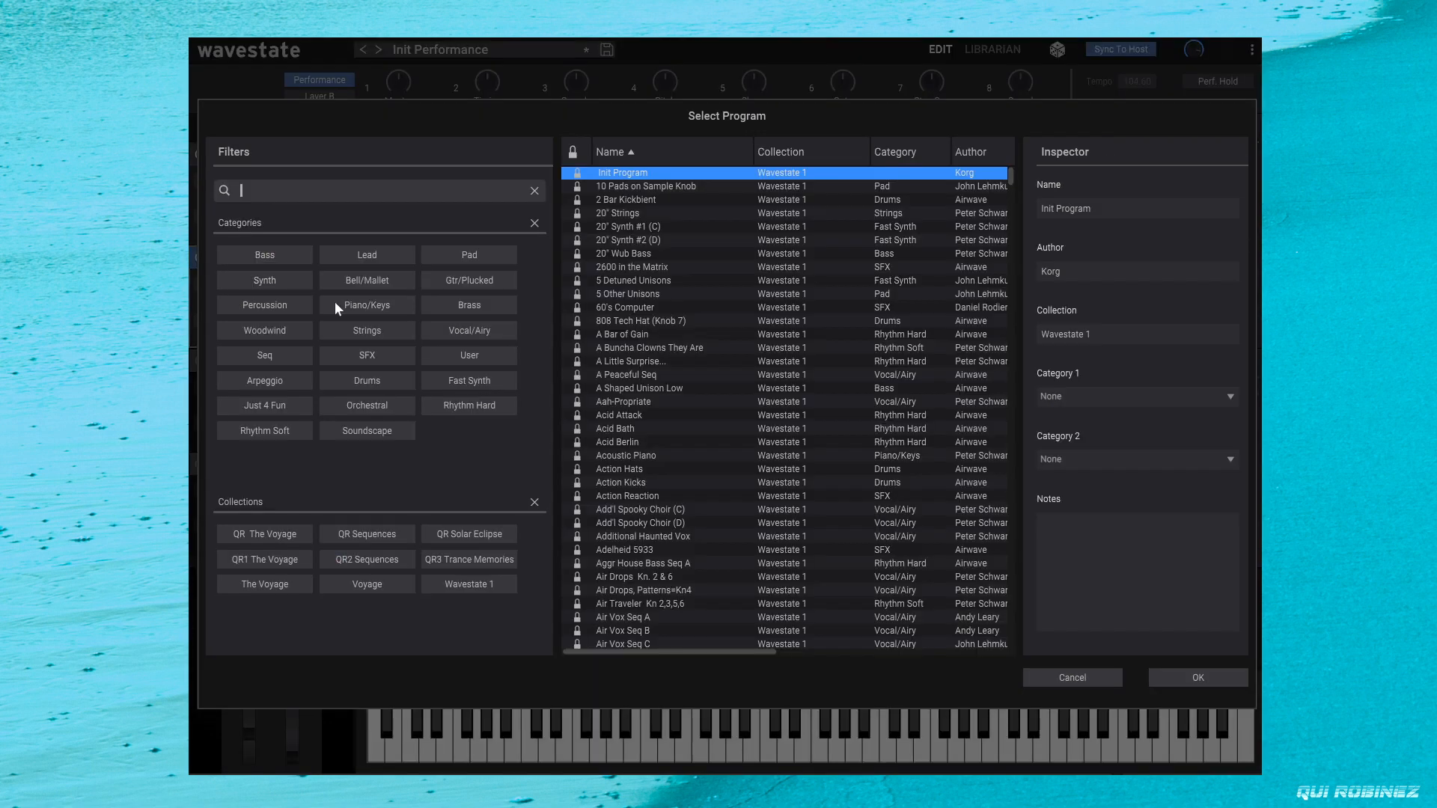
left_click(474, 253)
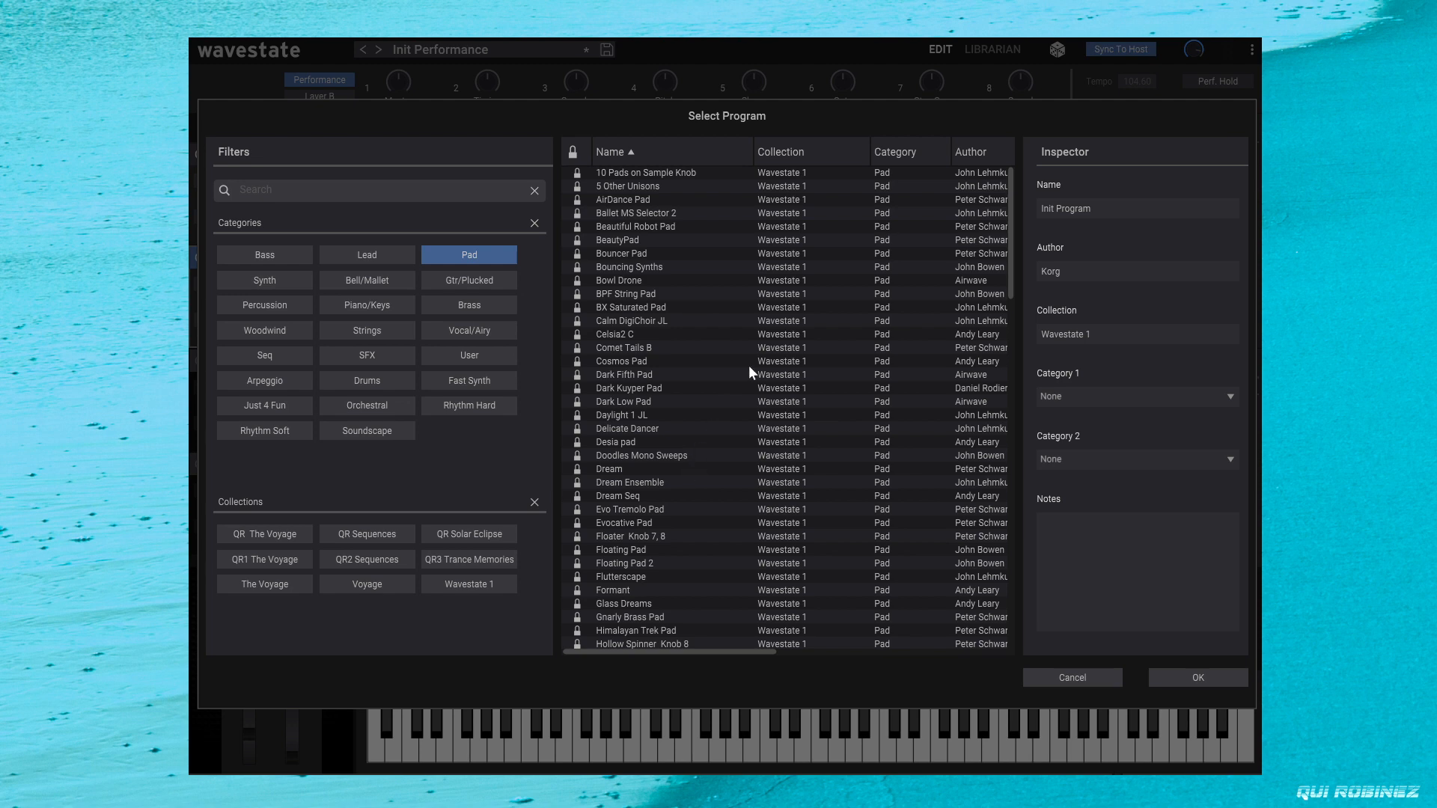
double_click(627, 238)
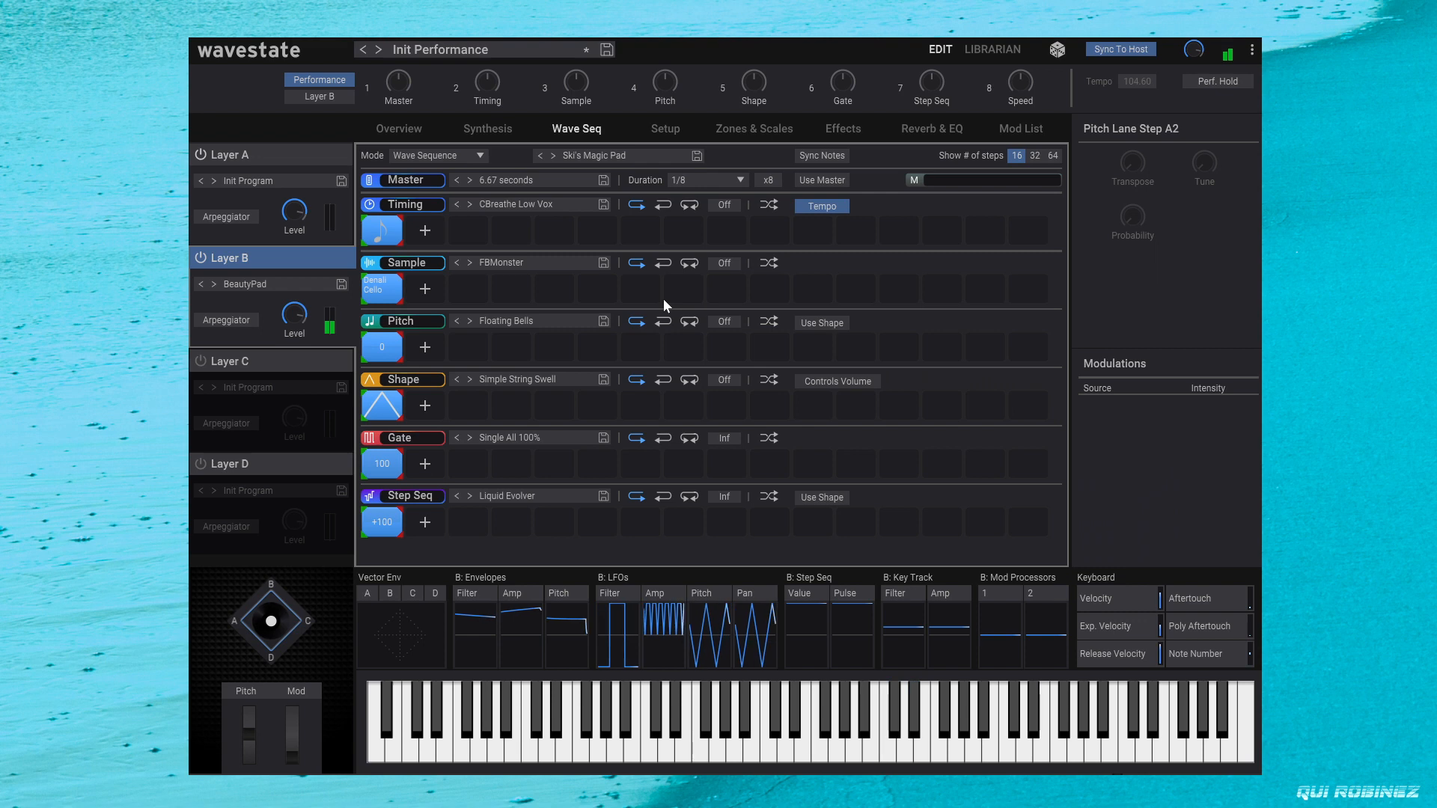
Step: Split the keyboard zones at F3, with Layer A ending there and Layer B starting there
left_click(774, 126)
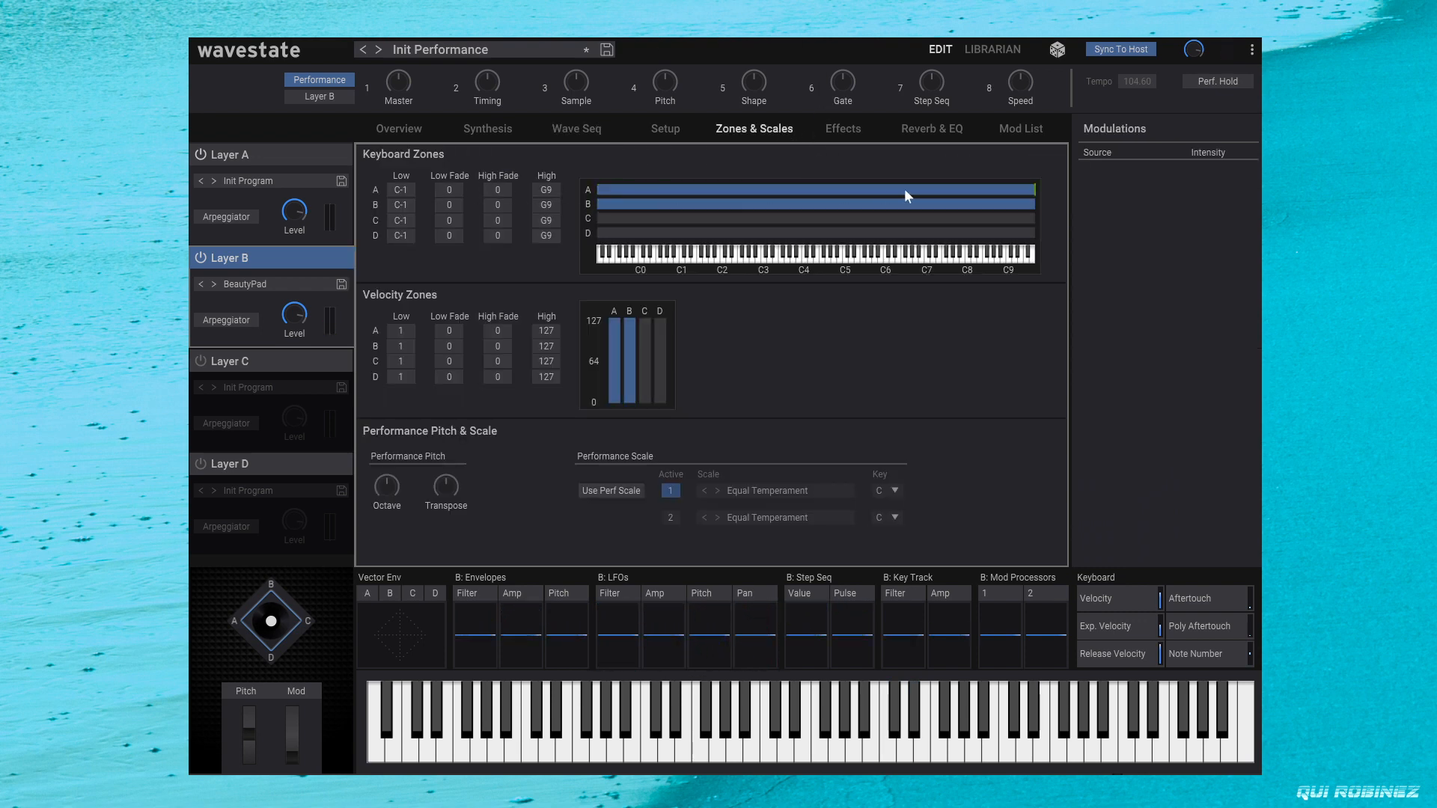
left_click_drag(1038, 190, 756, 208)
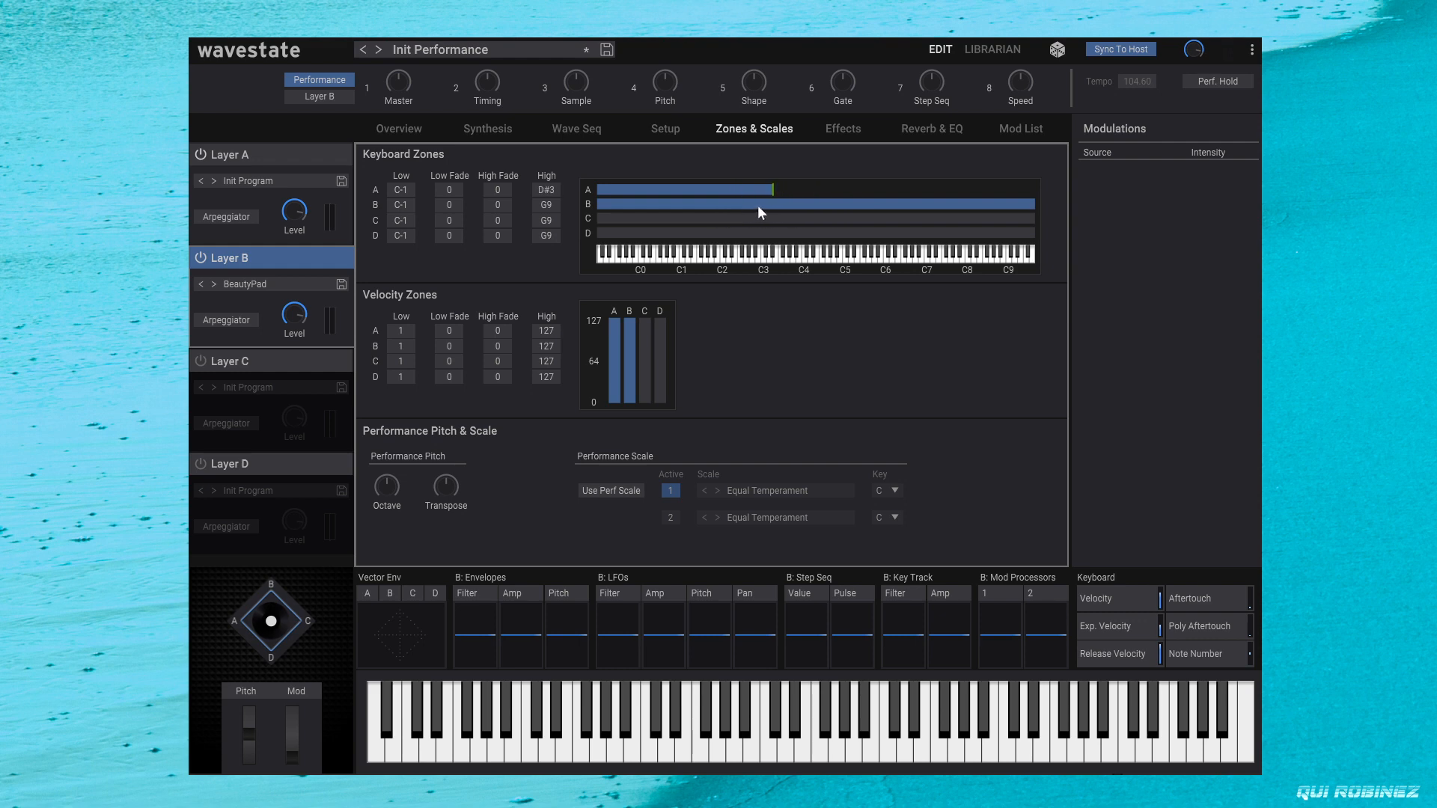
left_click_drag(758, 206, 762, 204)
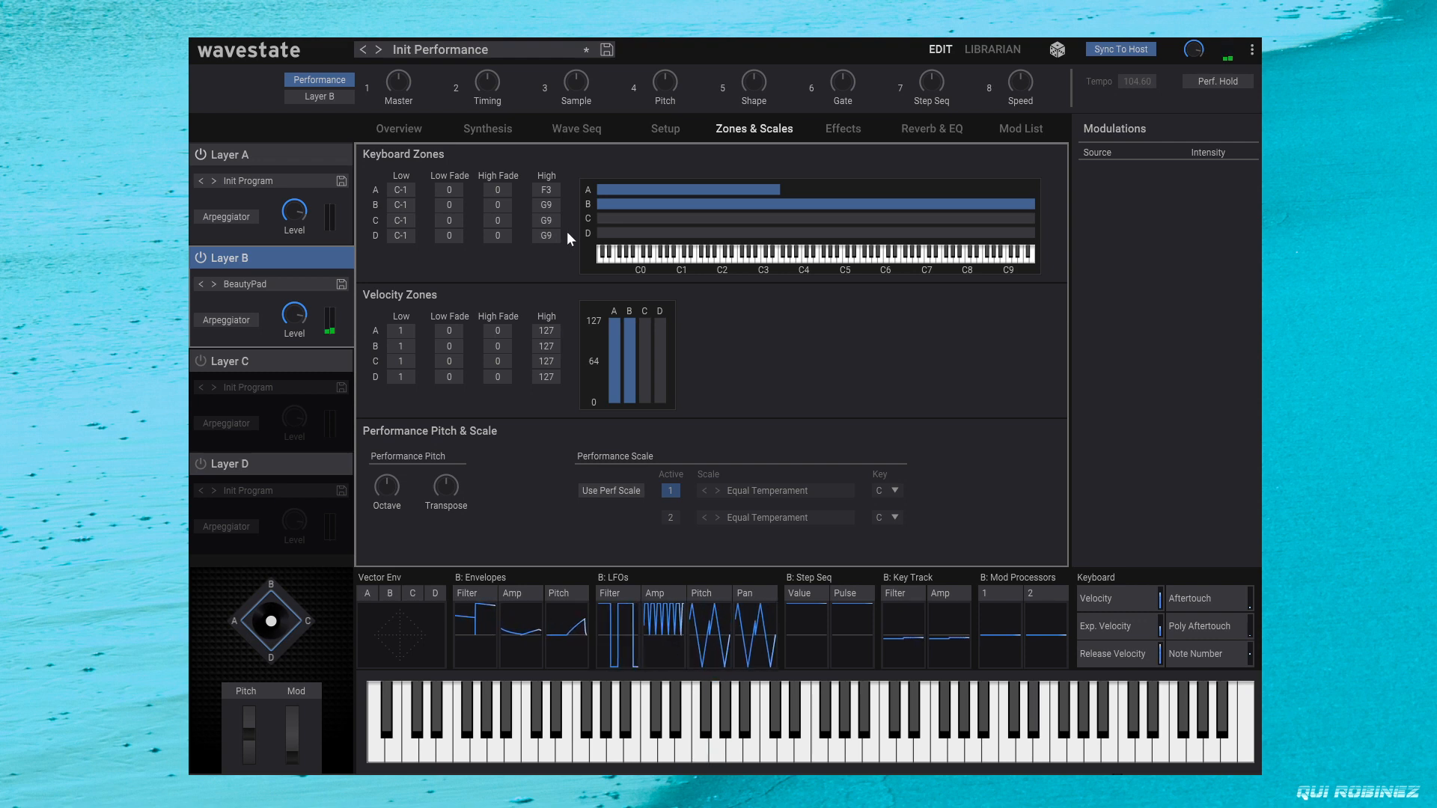
left_click(704, 757)
left_click(700, 759)
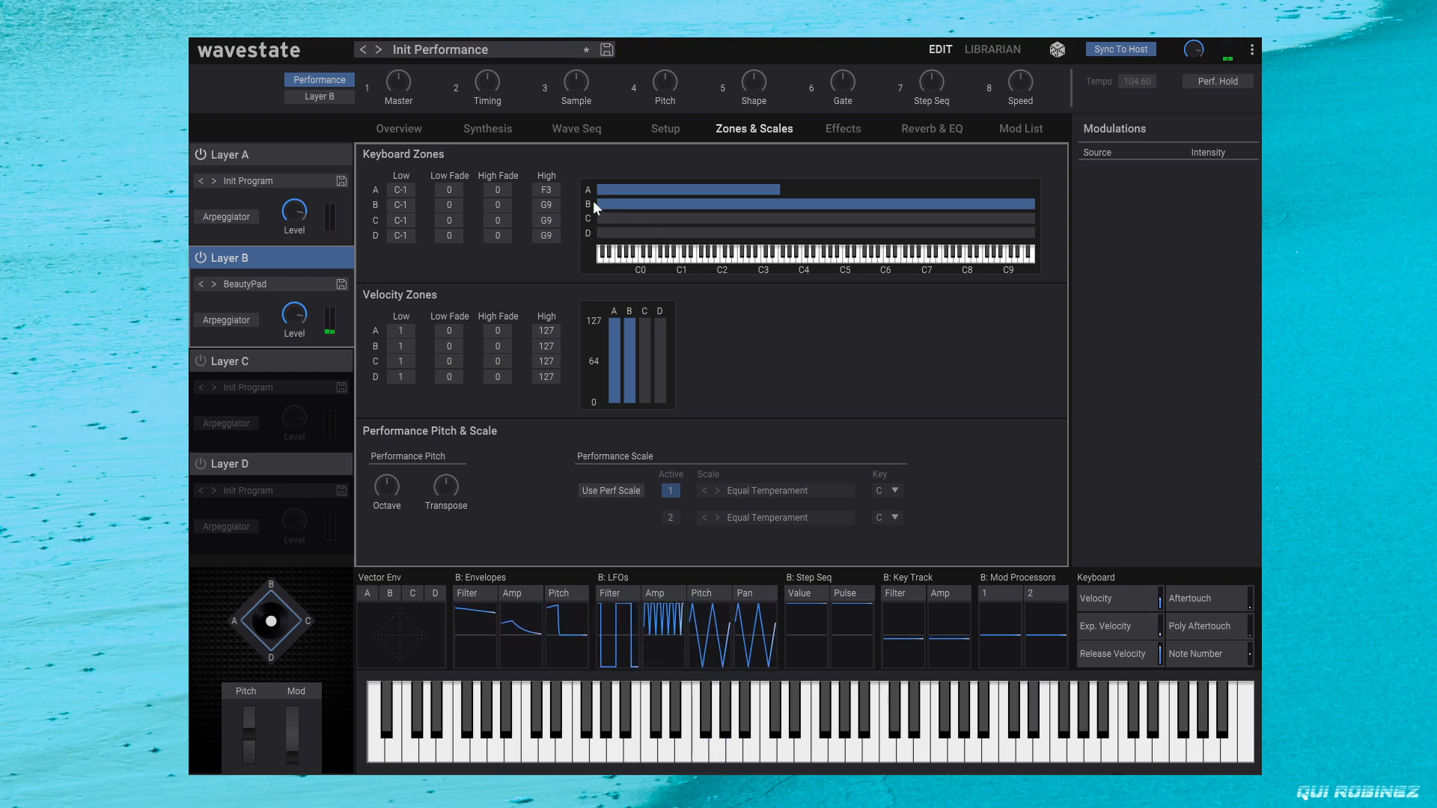
left_click_drag(599, 202, 780, 209)
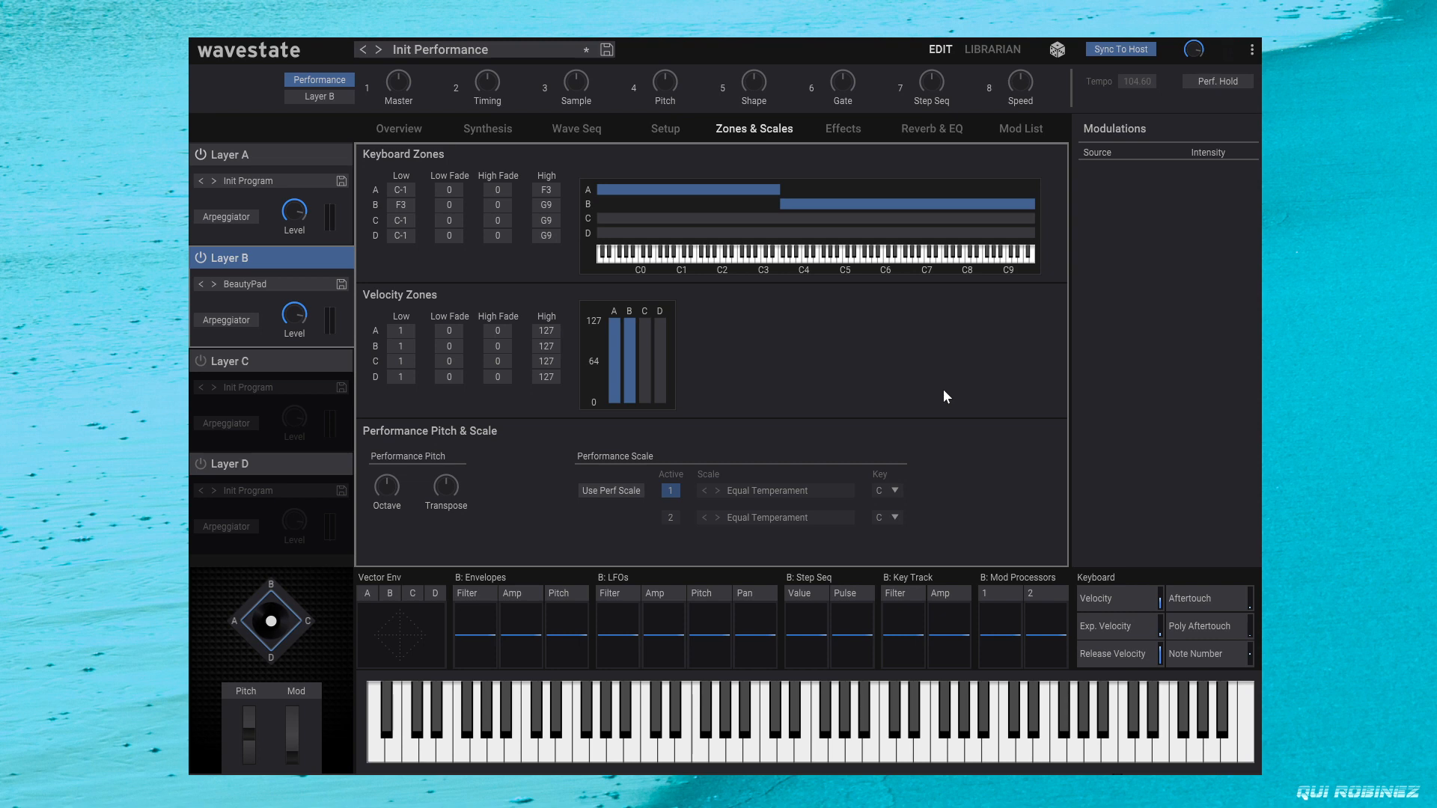
Step: Audition Strings multisamples for Layer B's single sample step and replace its Denali Cello with Syn: Analog Strings 1
left_click(576, 128)
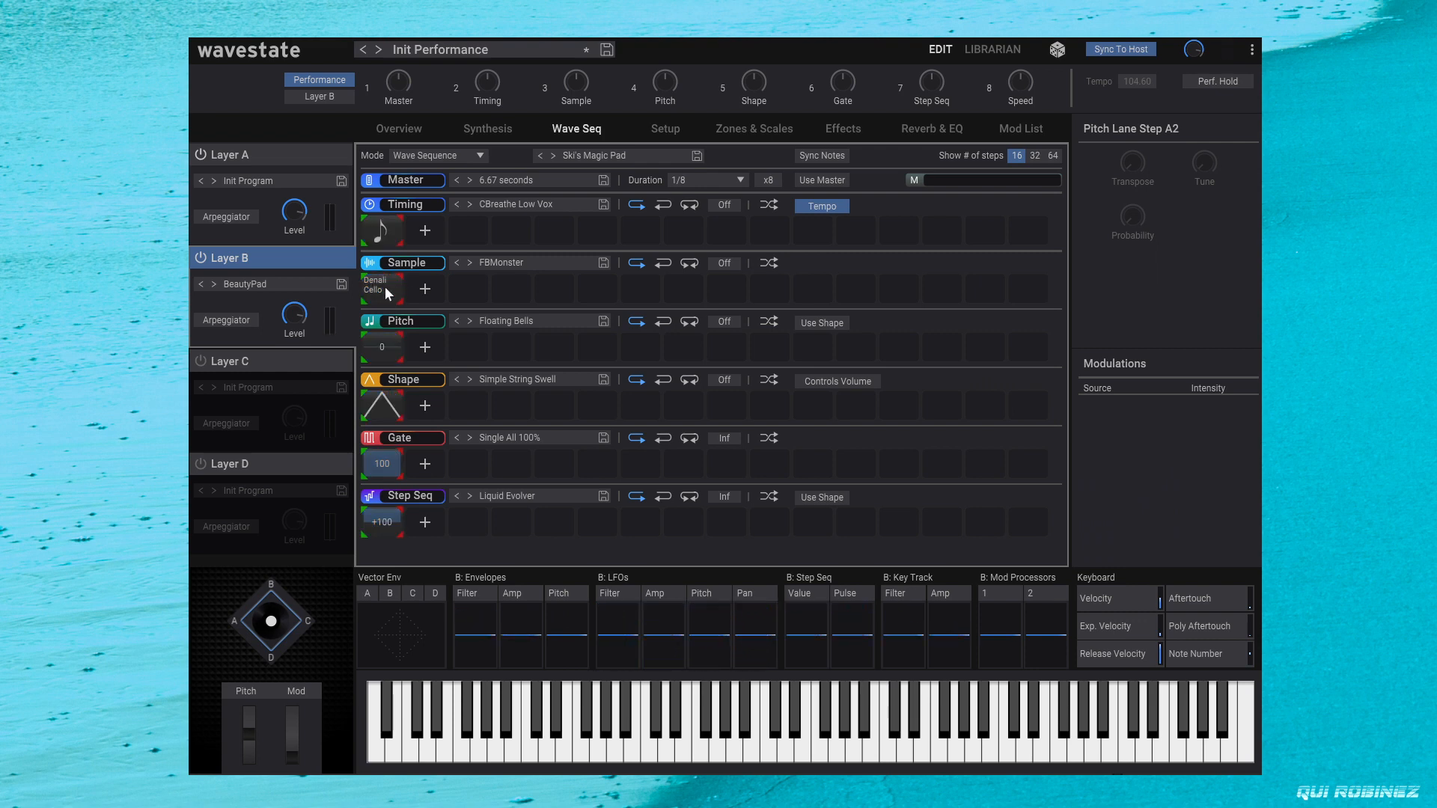
left_click(383, 291)
left_click(380, 290)
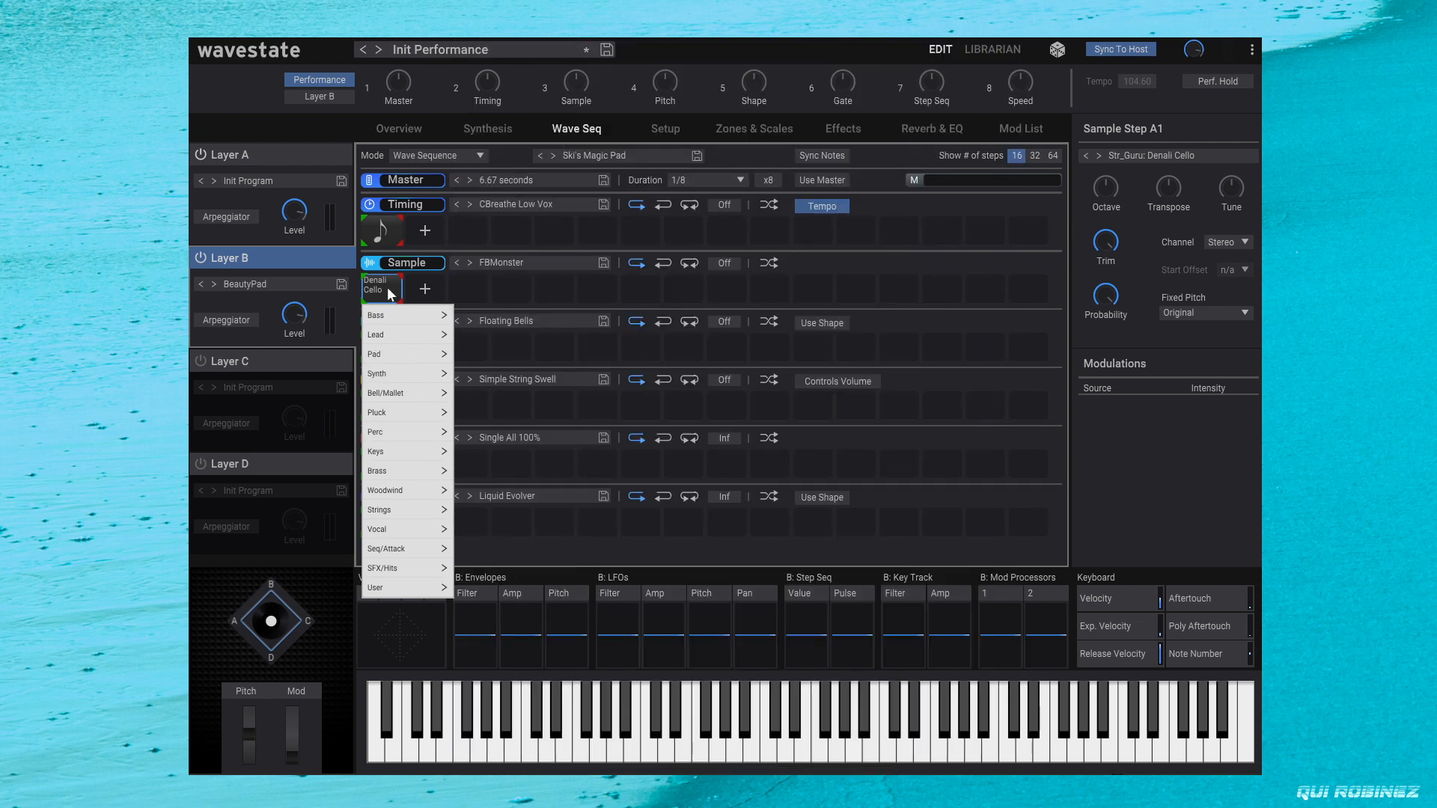
left_click(387, 289)
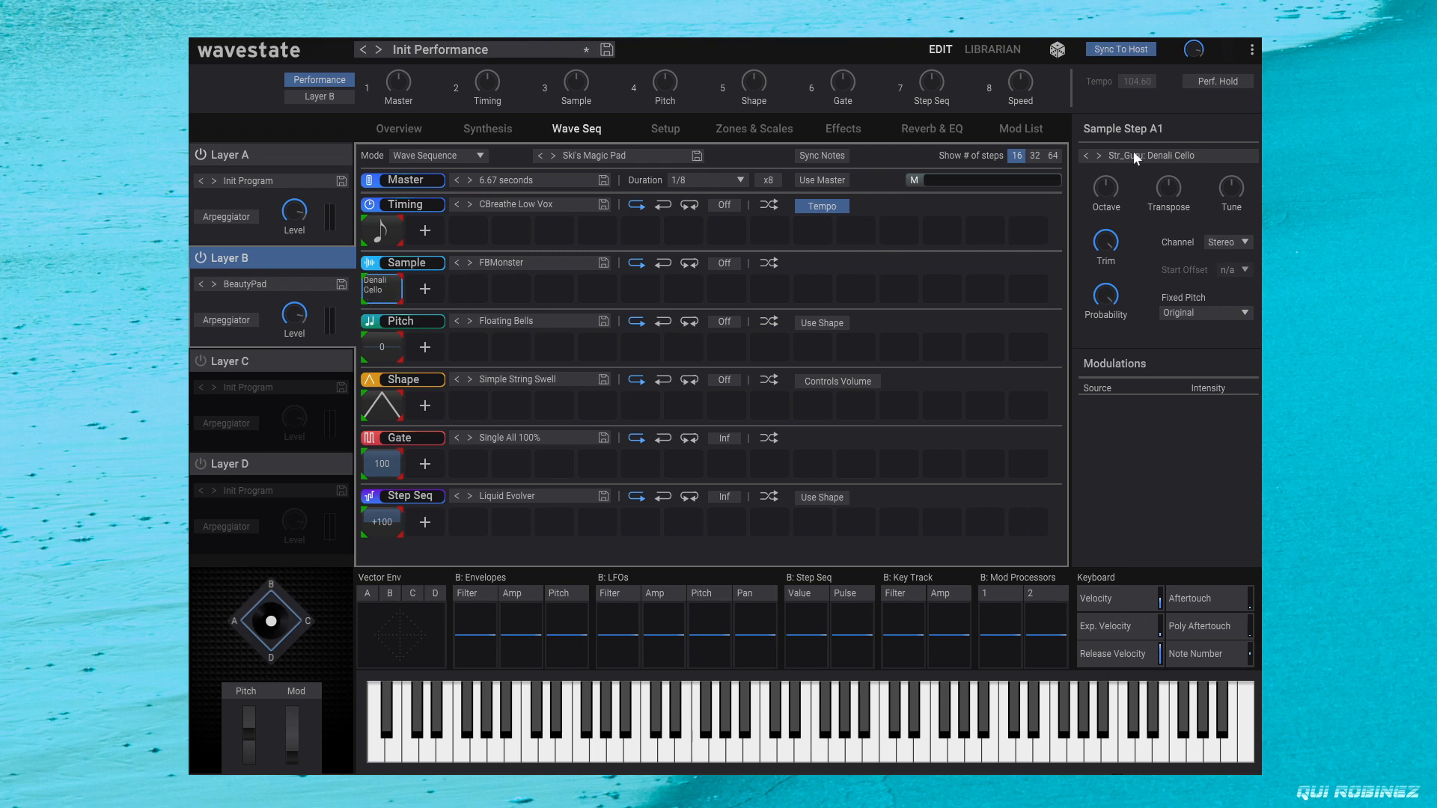
left_click(1162, 157)
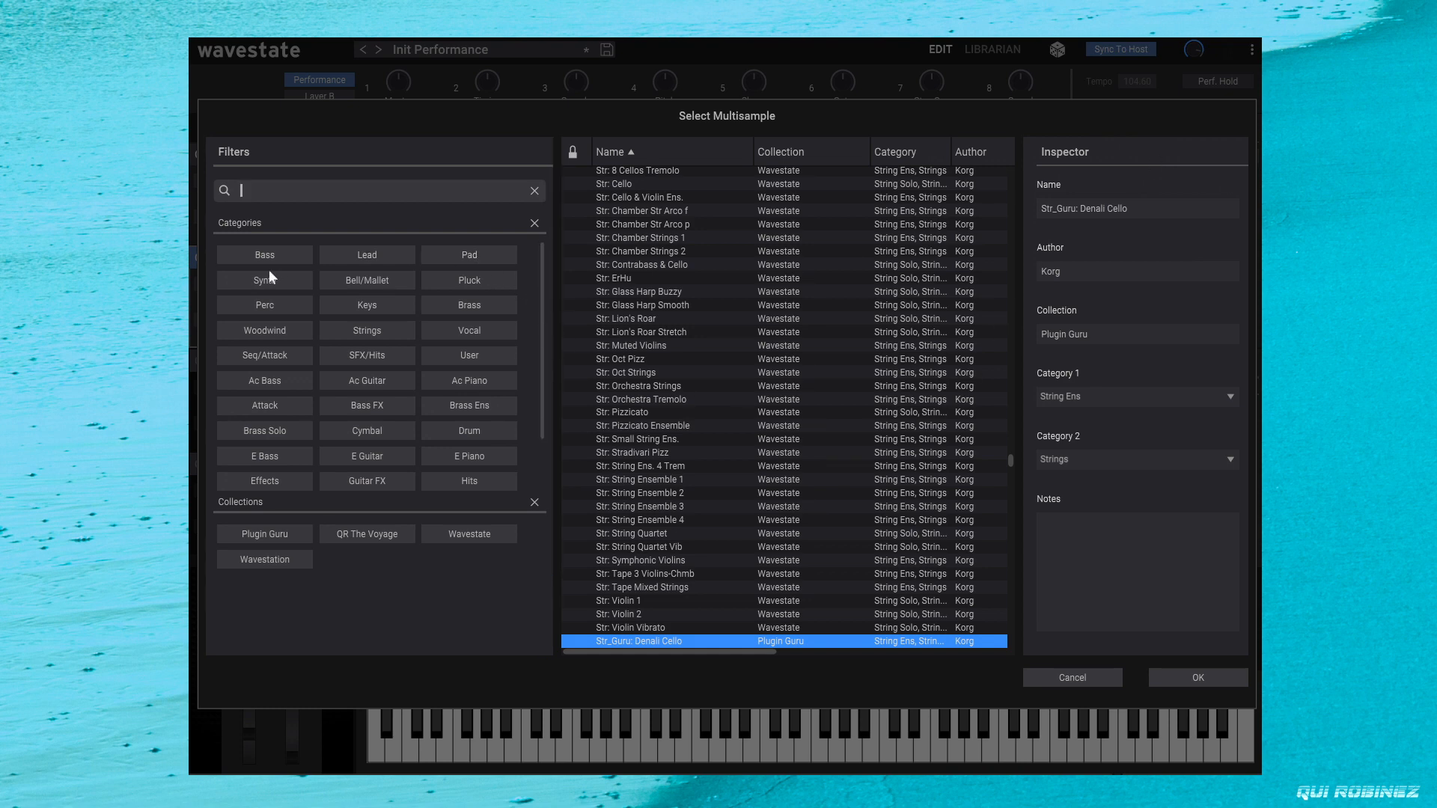
left_click(367, 330)
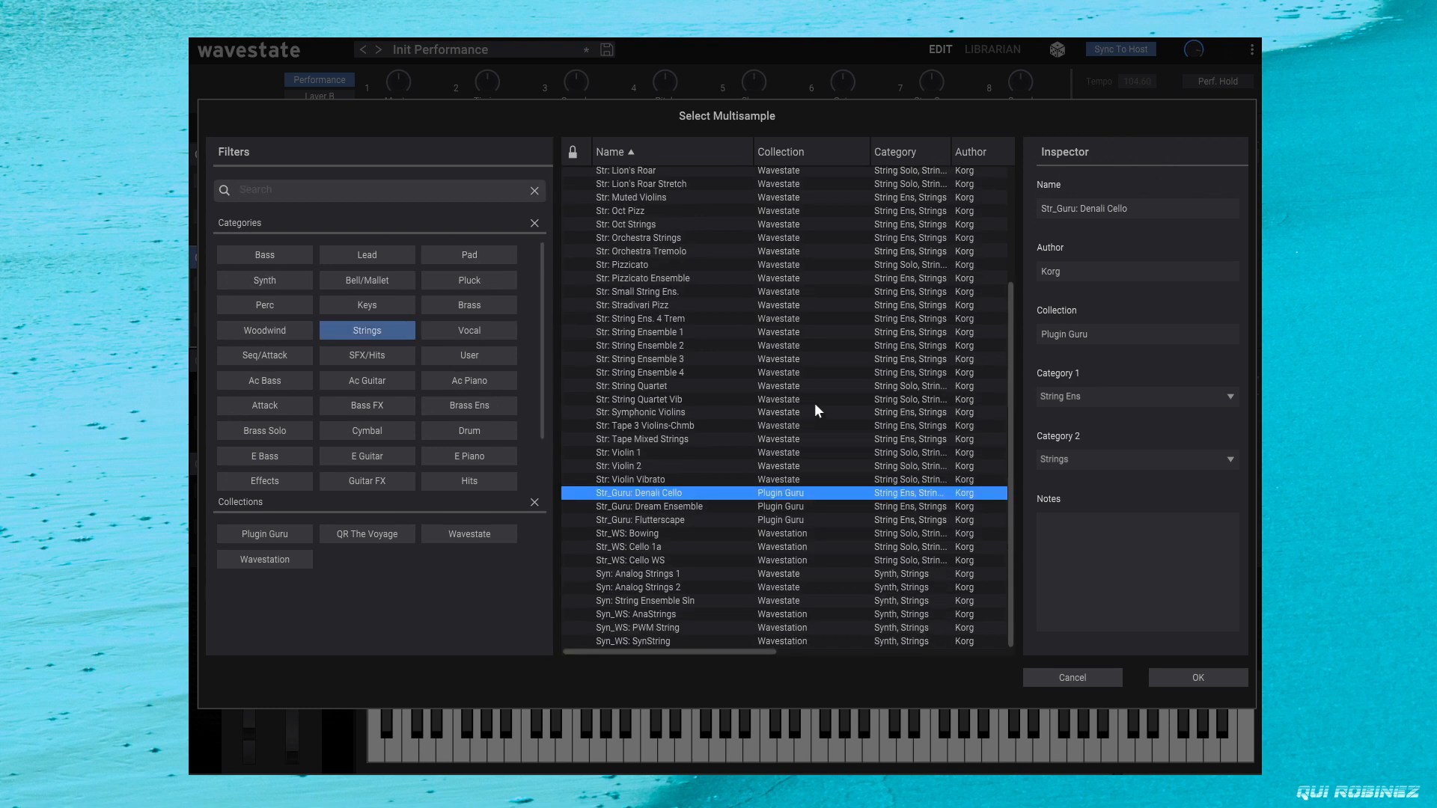
left_click(663, 417)
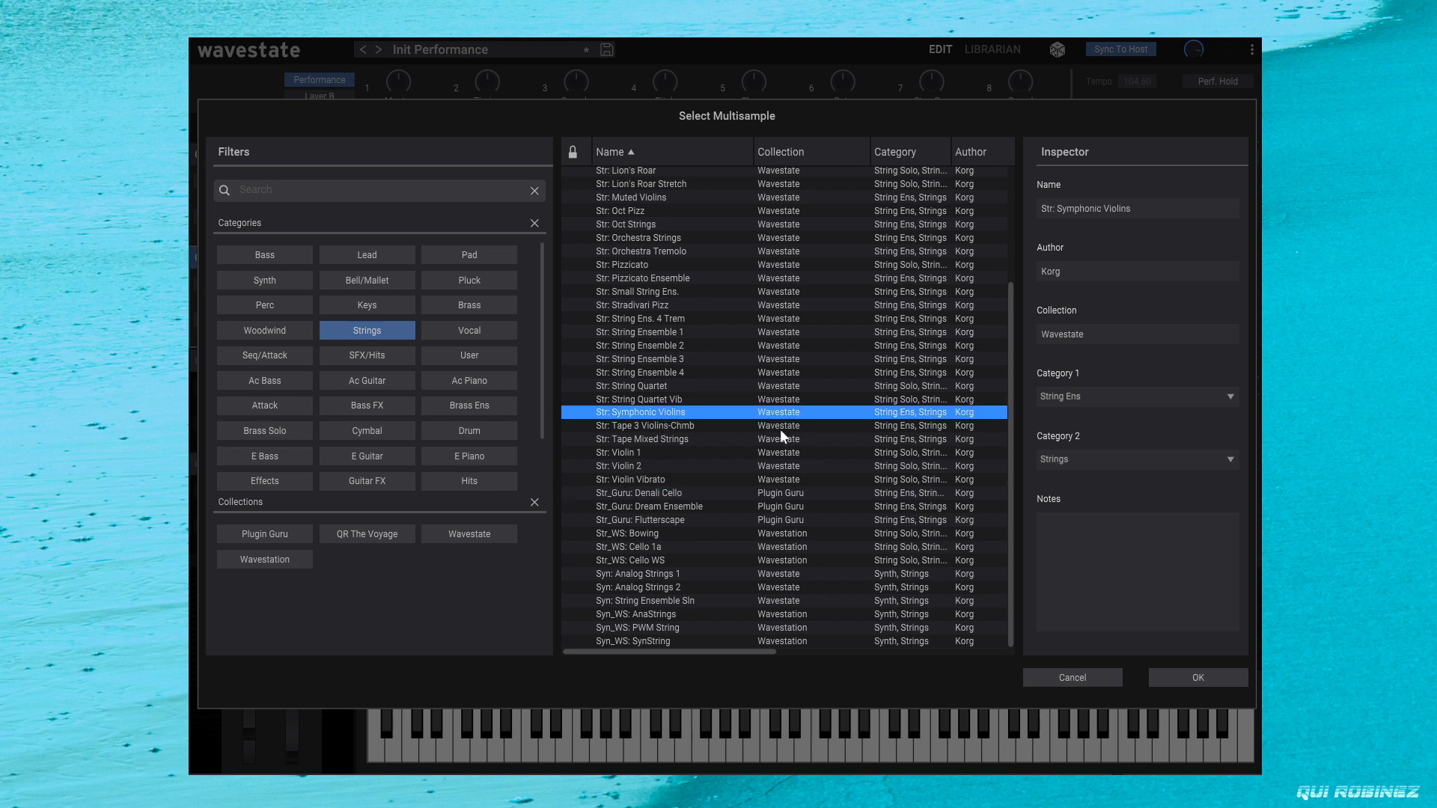
left_click(678, 438)
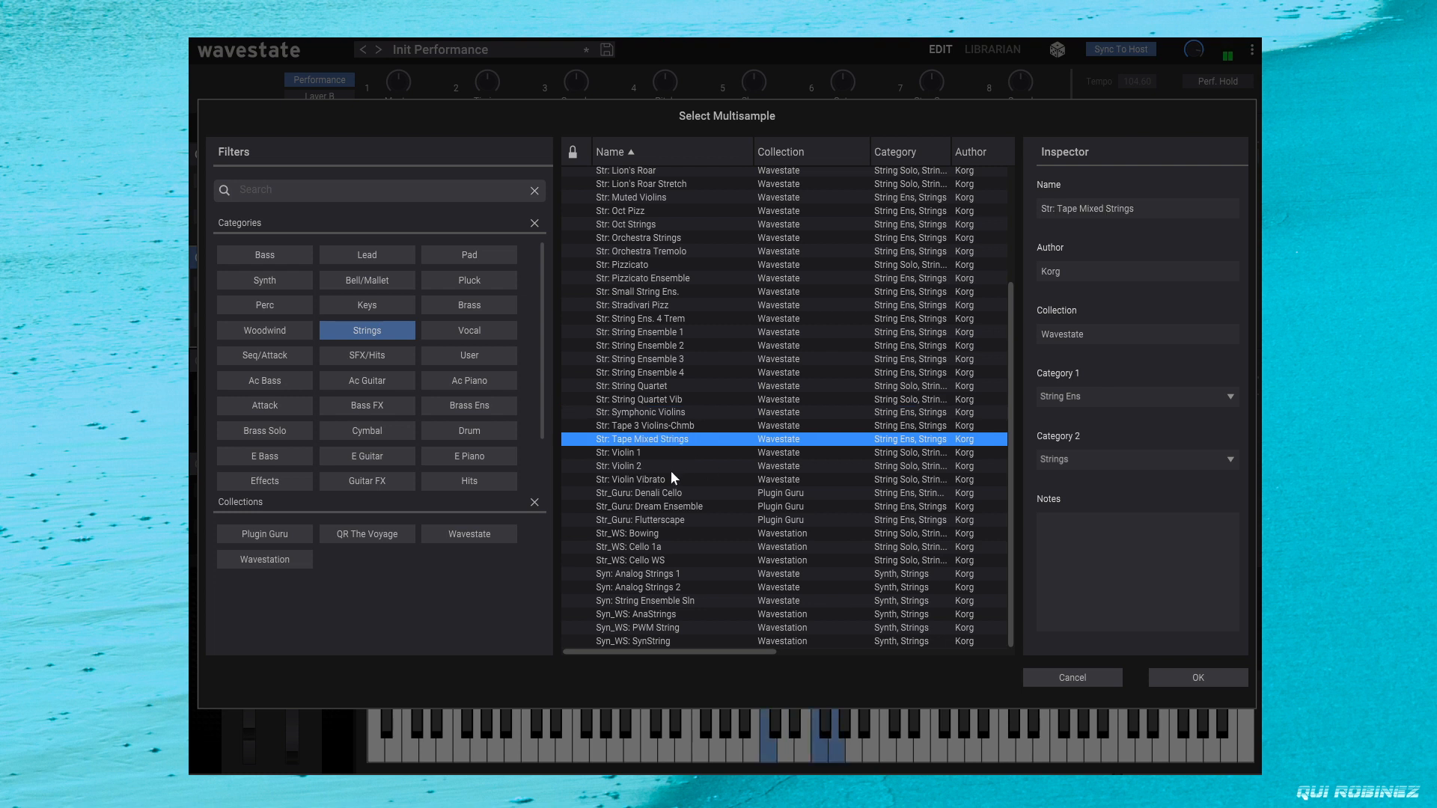
left_click(680, 520)
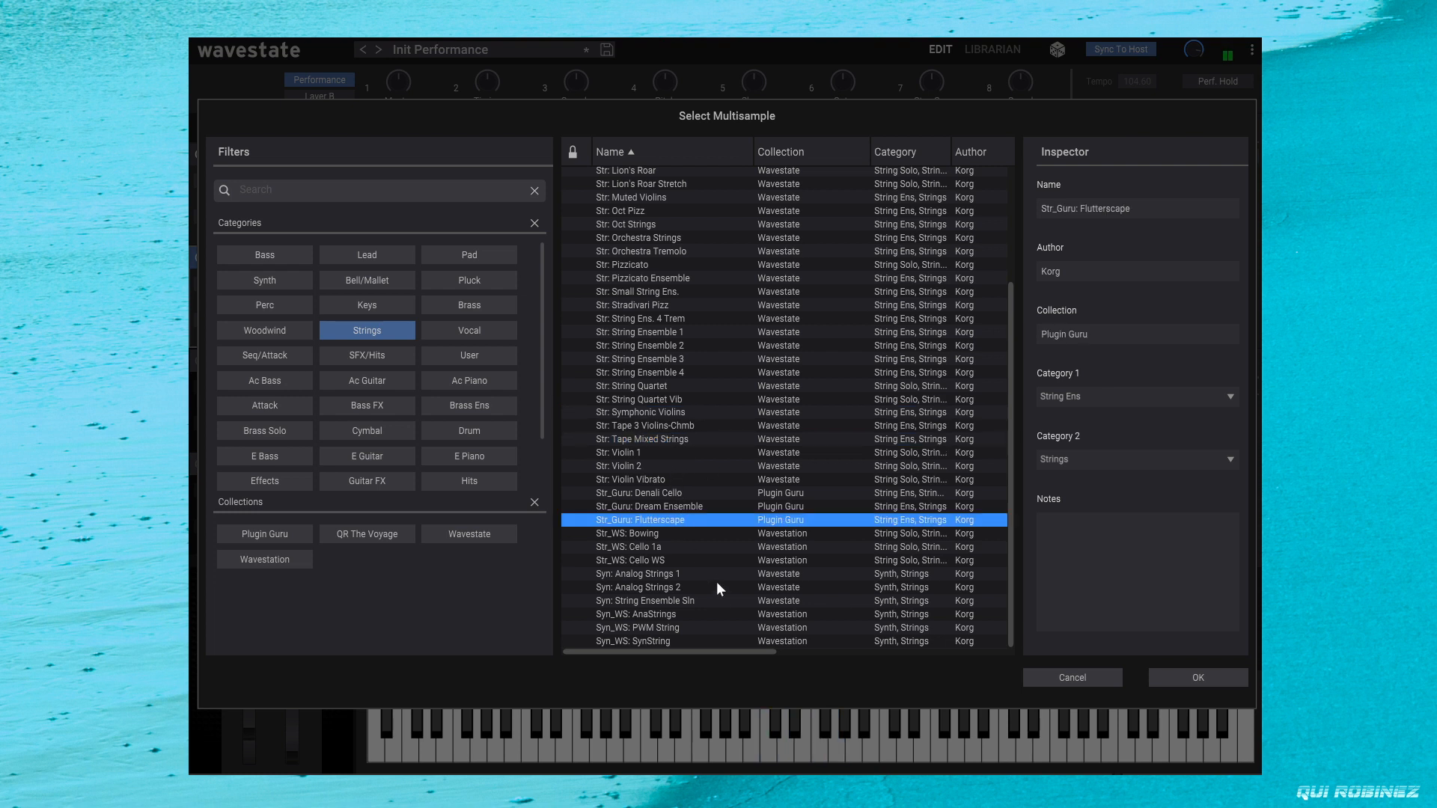
left_click(674, 574)
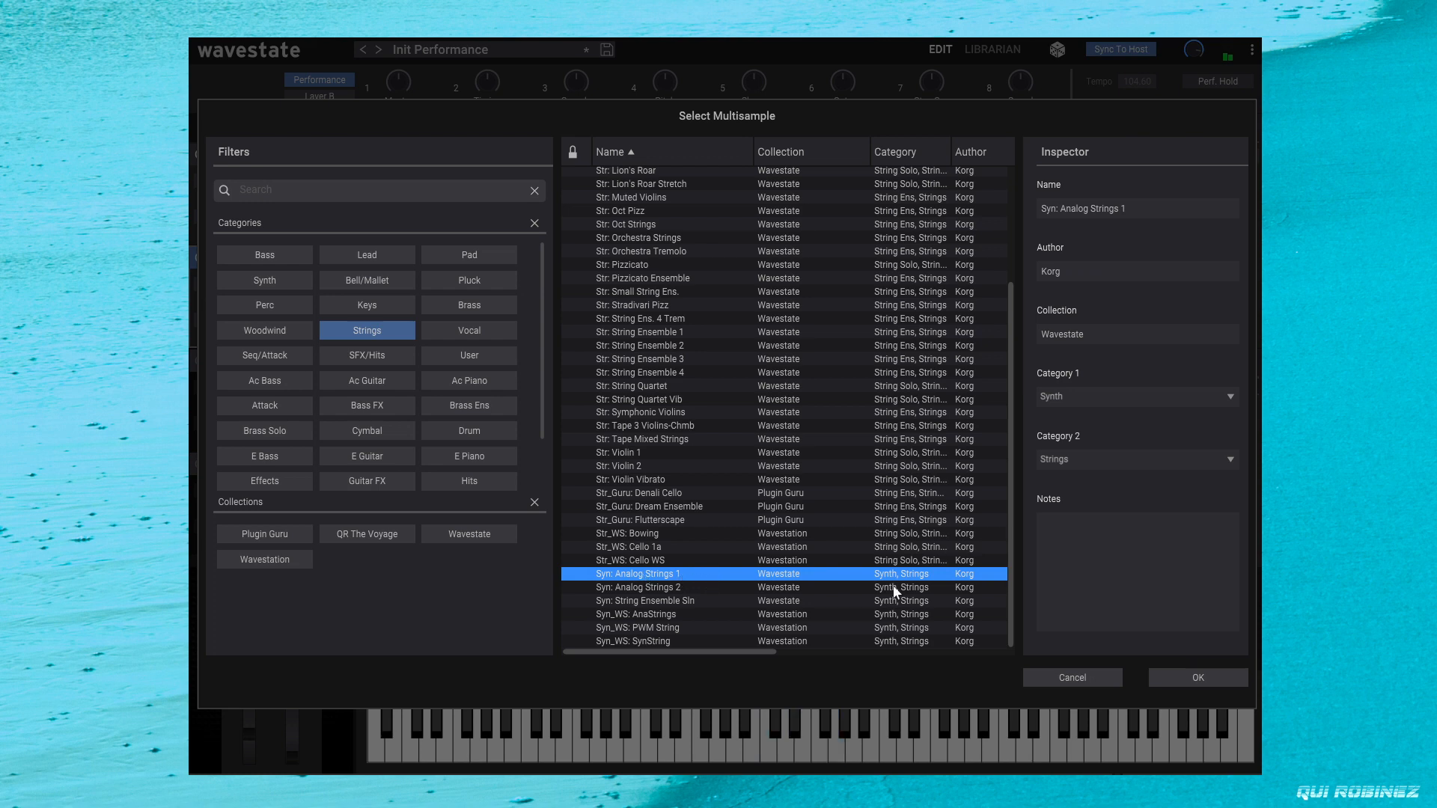
left_click(1197, 678)
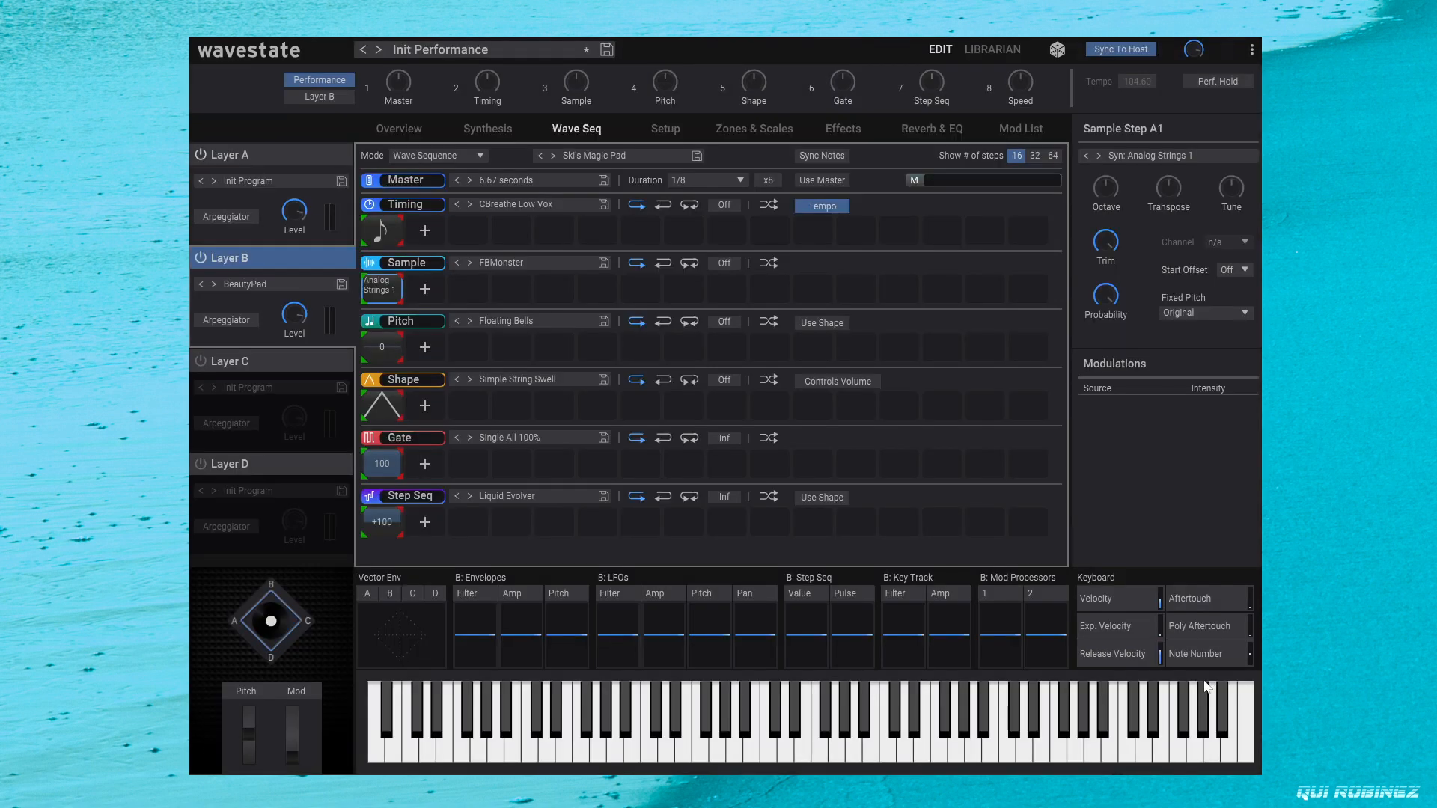
Step: Change Layer B's Mod FX type to Orange Phase
left_click(930, 129)
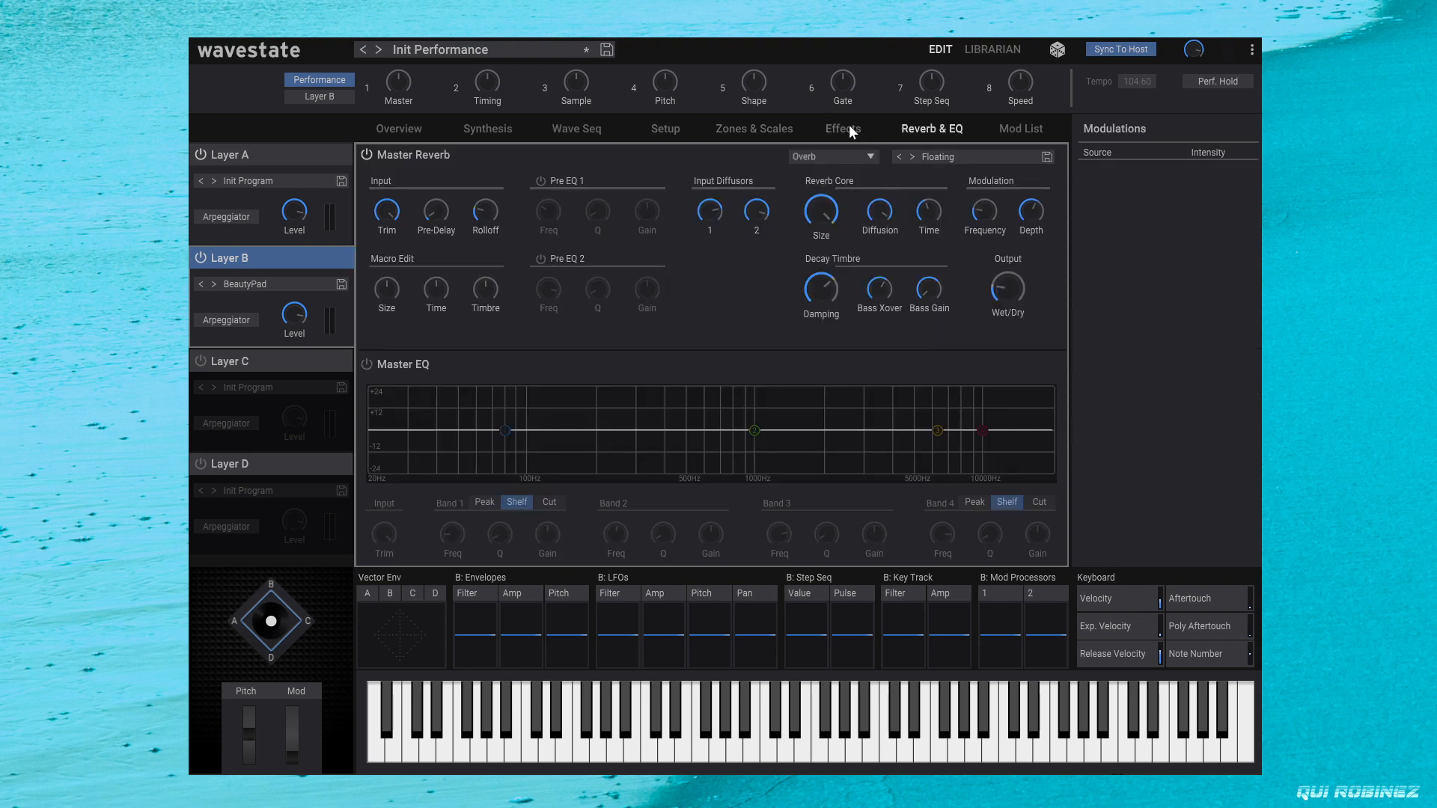
left_click(846, 131)
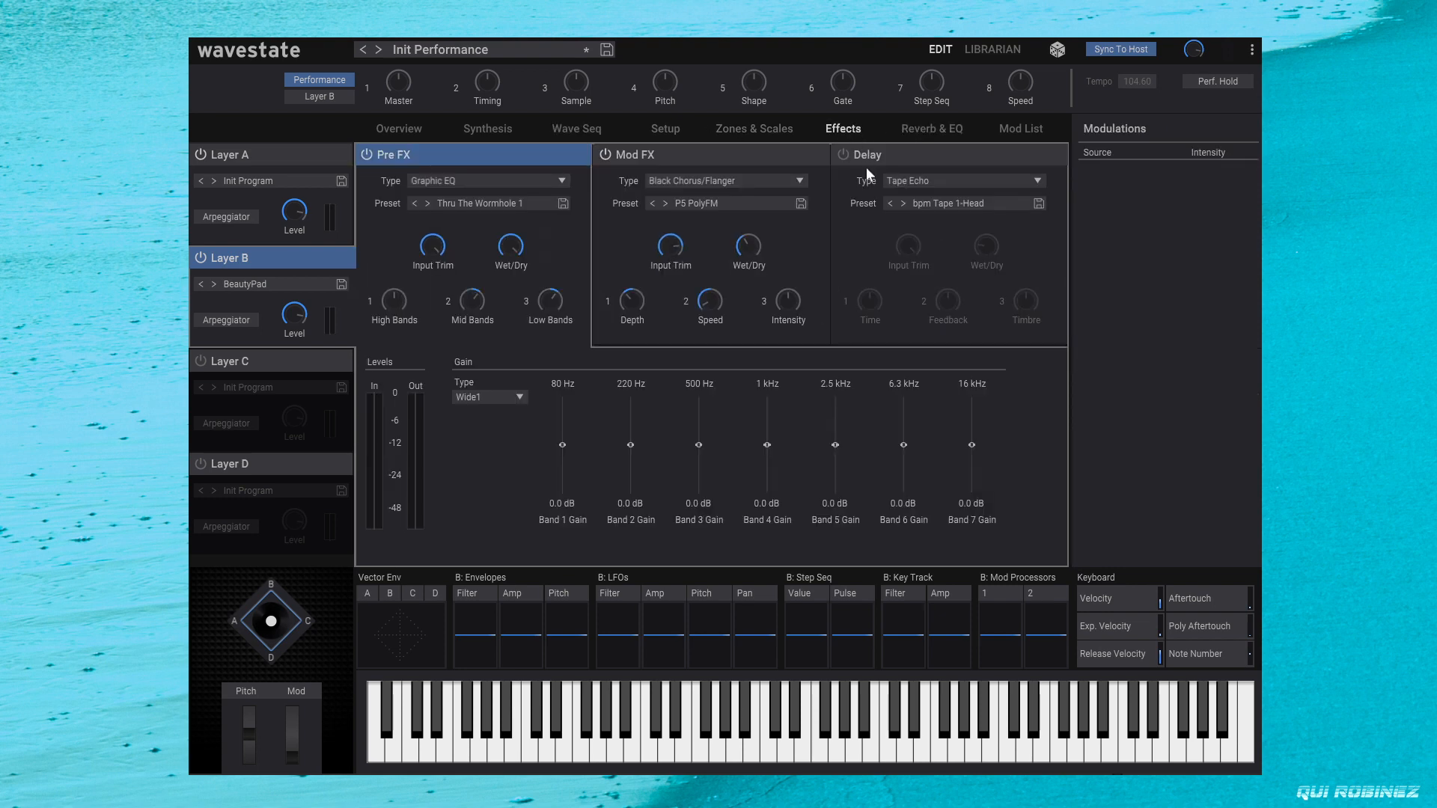
left_click(712, 179)
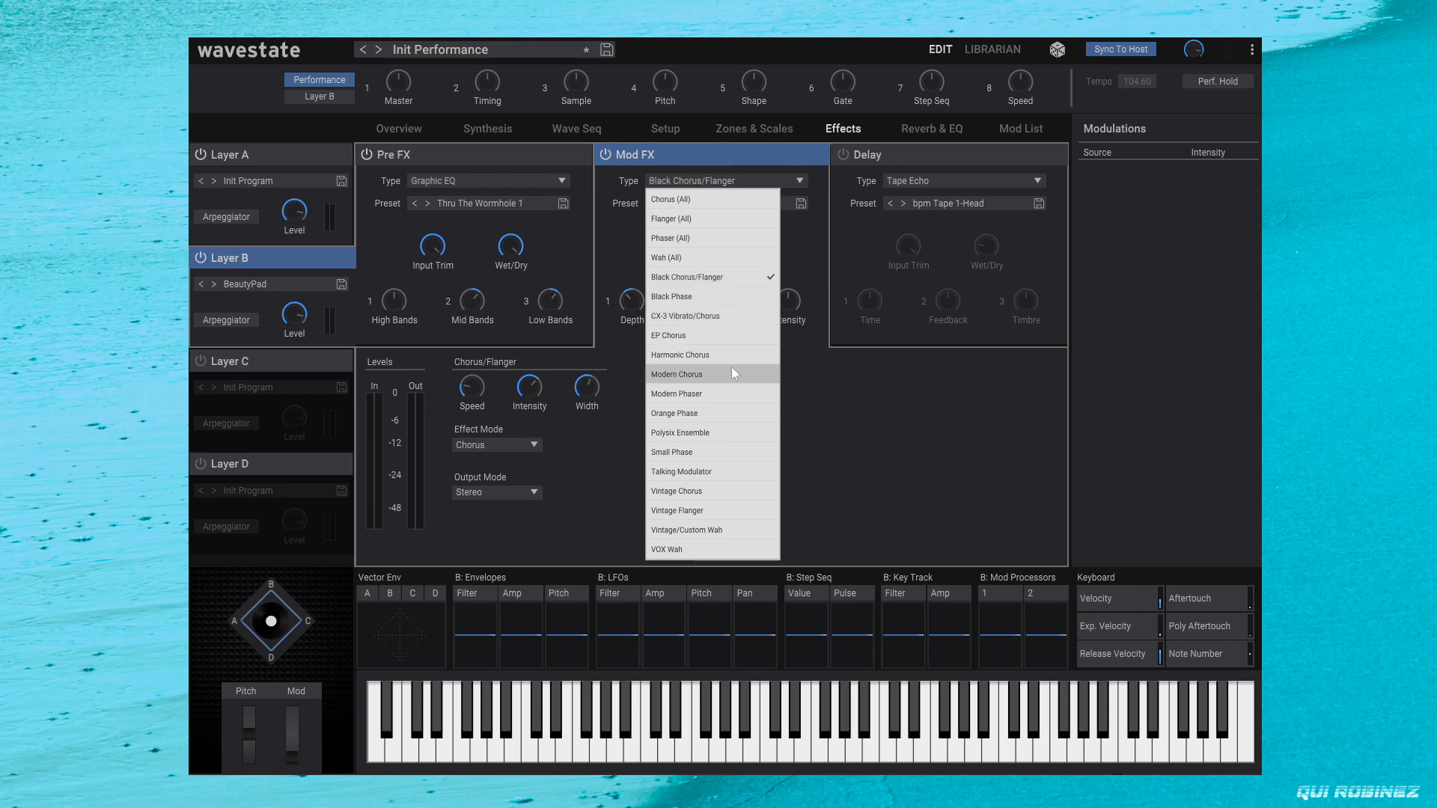
left_click(727, 411)
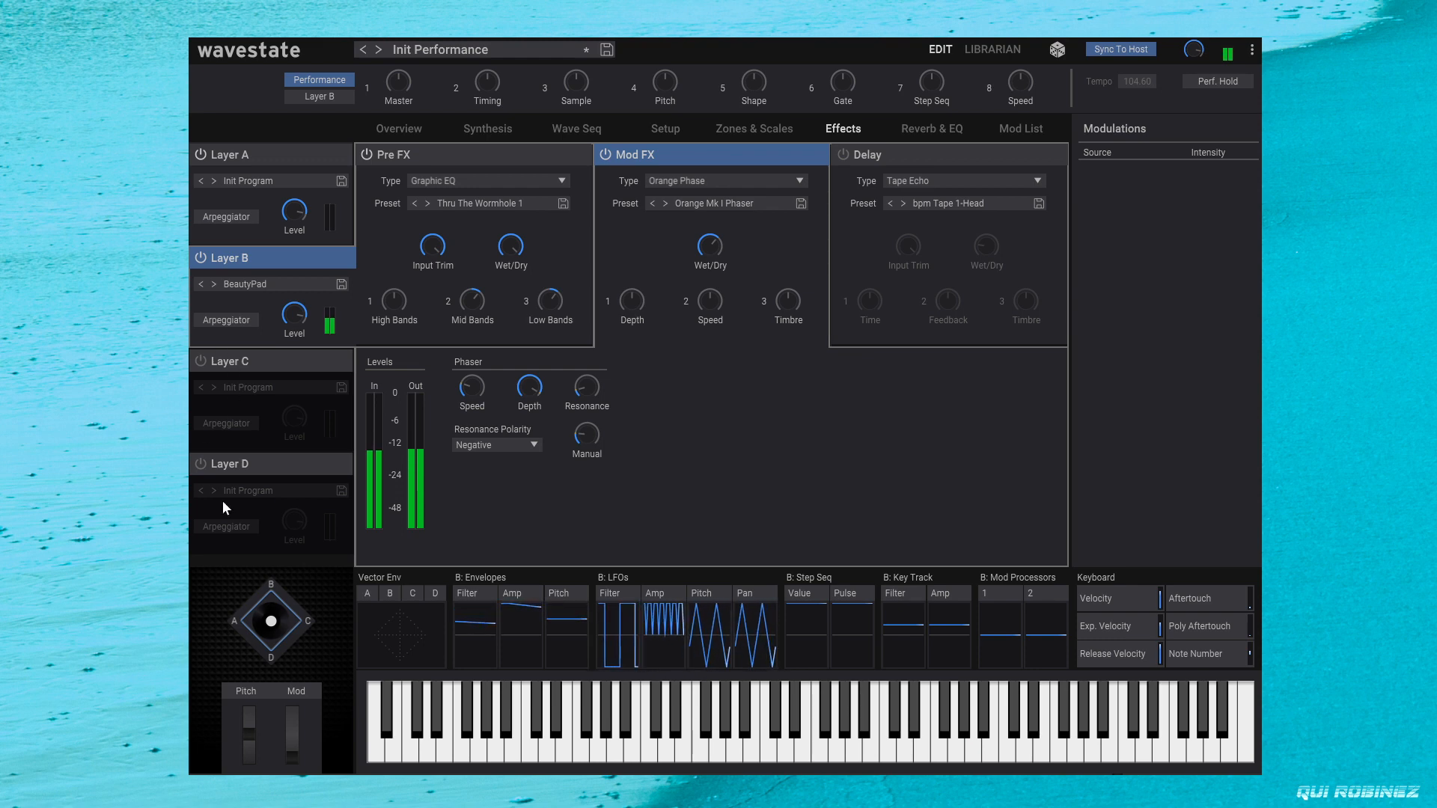
Step: Shorten the attack of Layer B's amp envelope slightly
left_click(513, 593)
mouse_move(440, 705)
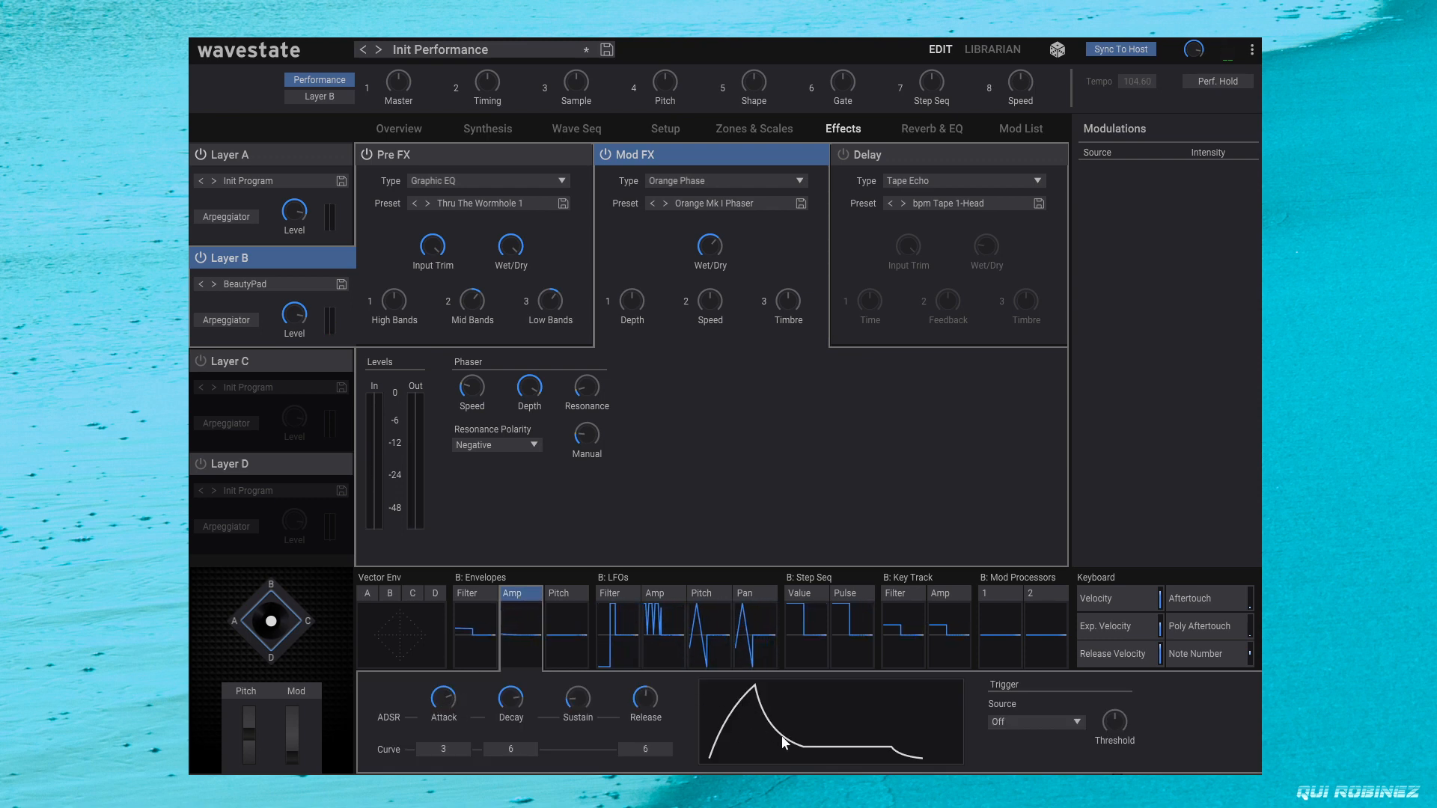
left_click_drag(443, 698, 442, 744)
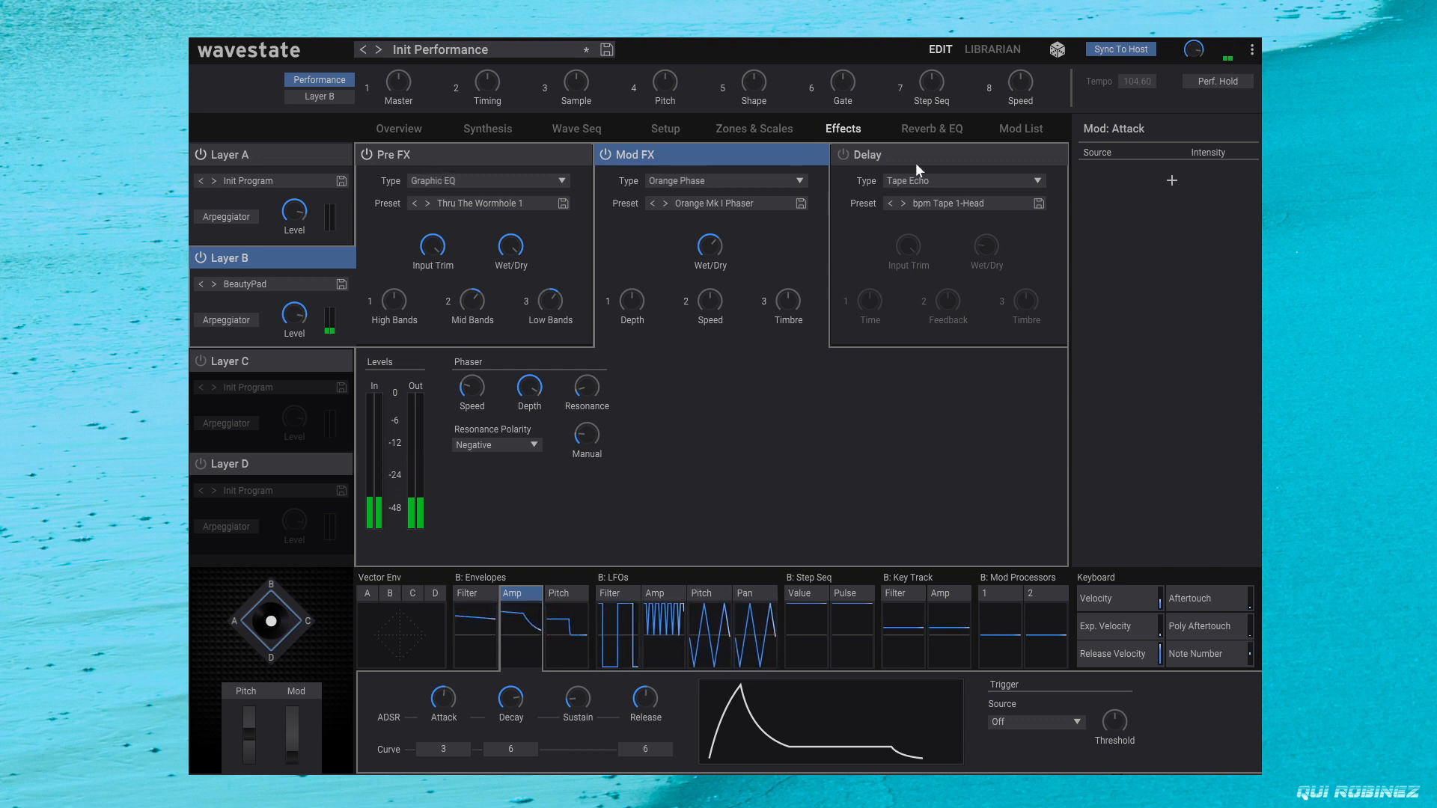
Step: Enable Layer B's delay, set its type to Stereo/Cross Delay and load the 1/8 - 1/8 dot HPF preset
left_click(849, 154)
left_click(976, 186)
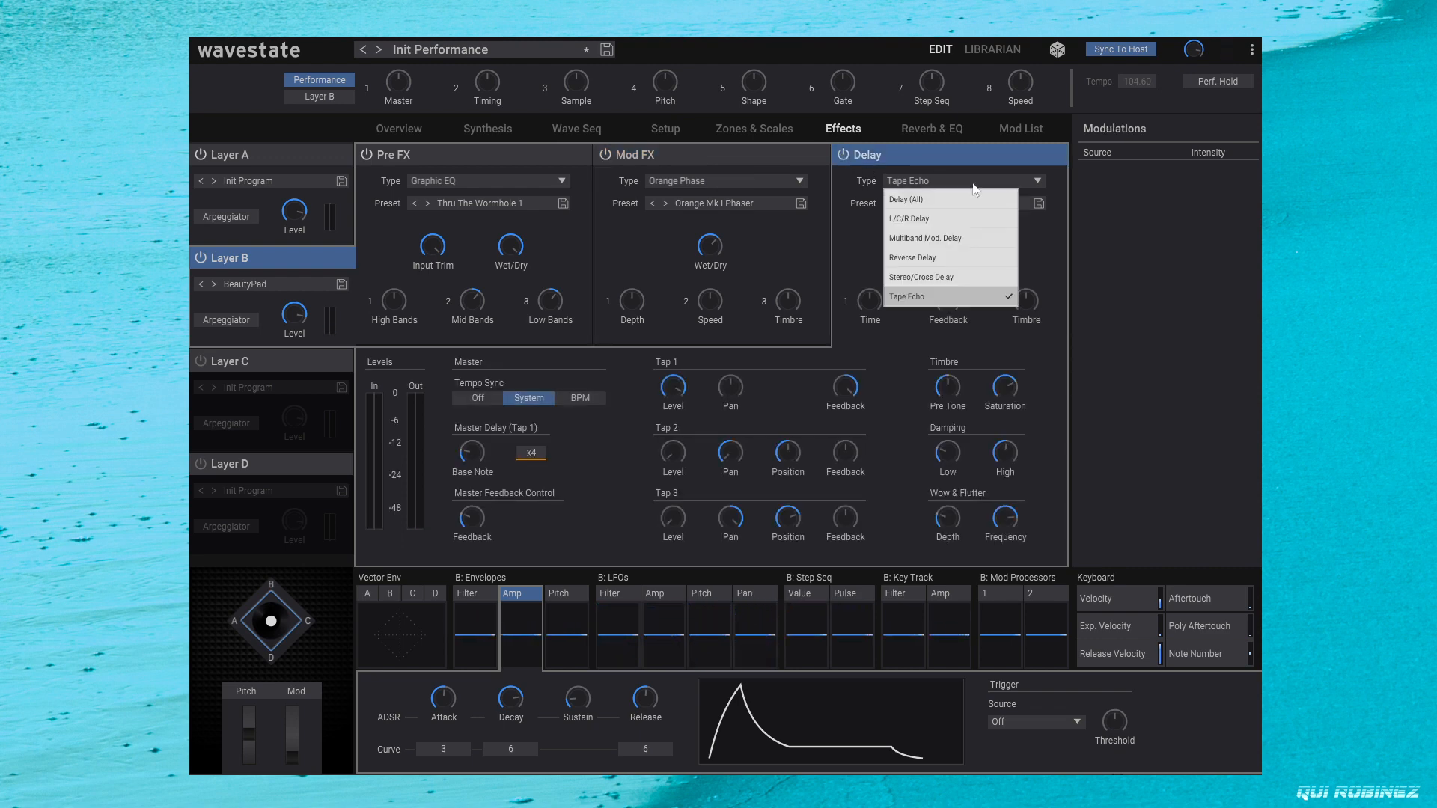
left_click(967, 274)
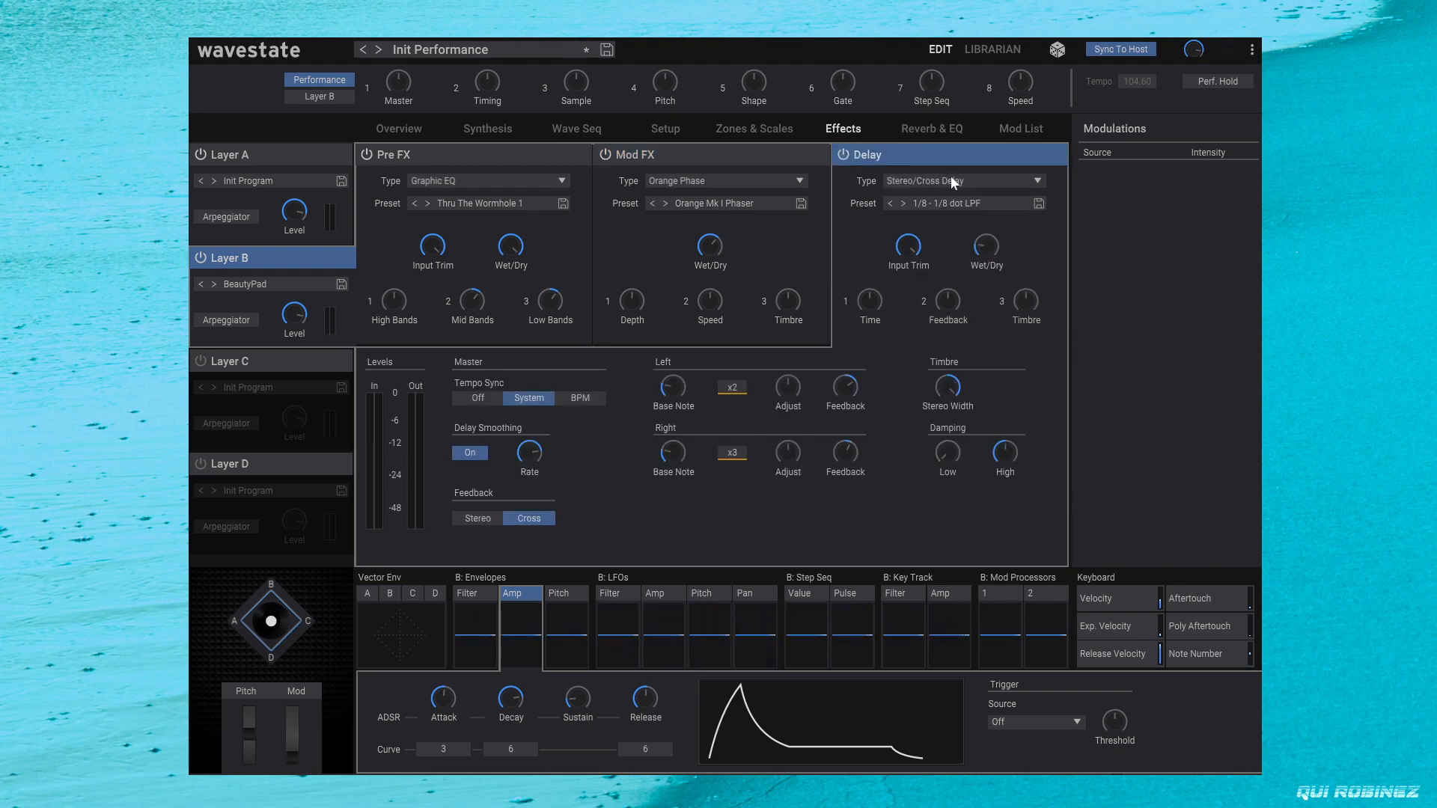
left_click(959, 218)
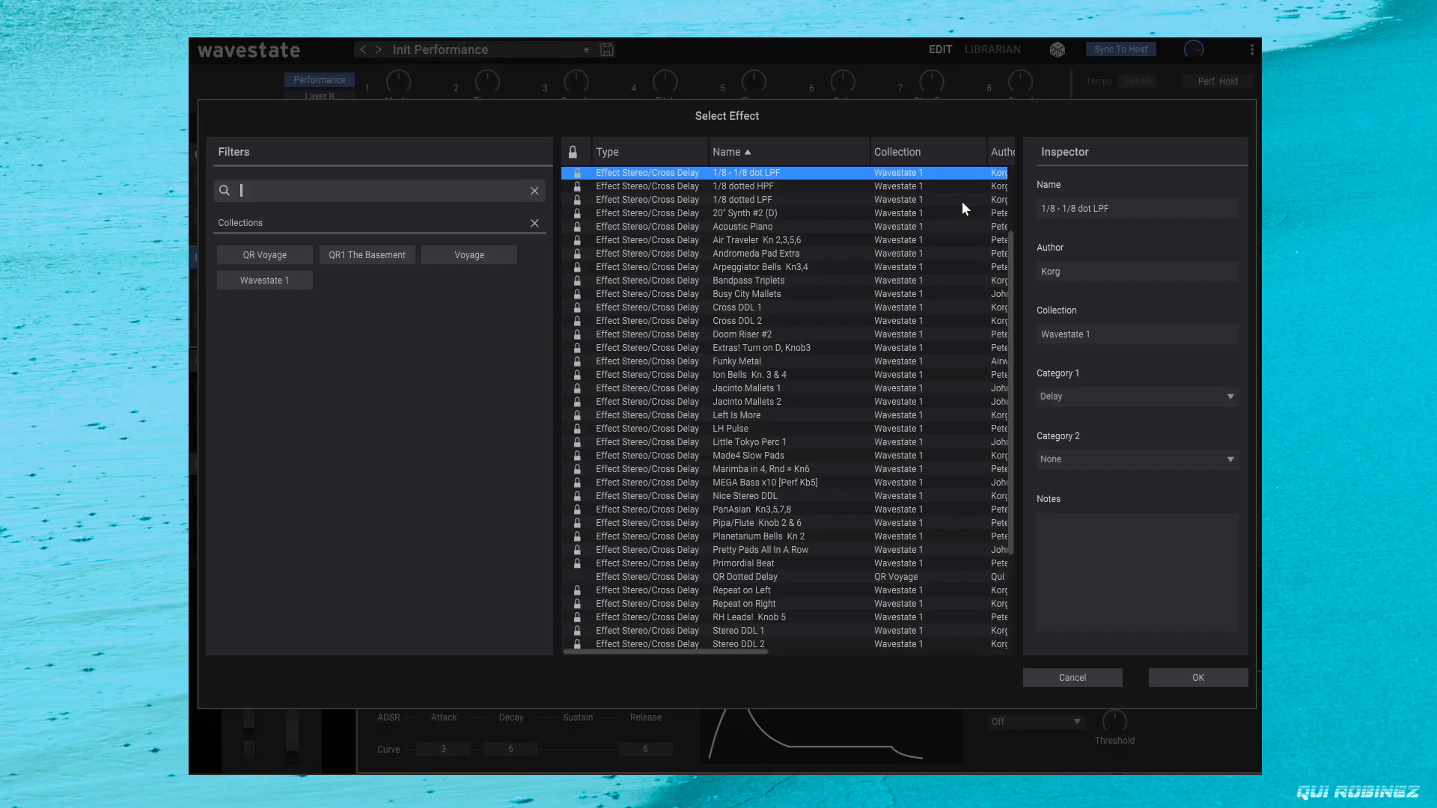
scroll(730, 207, "up", 1)
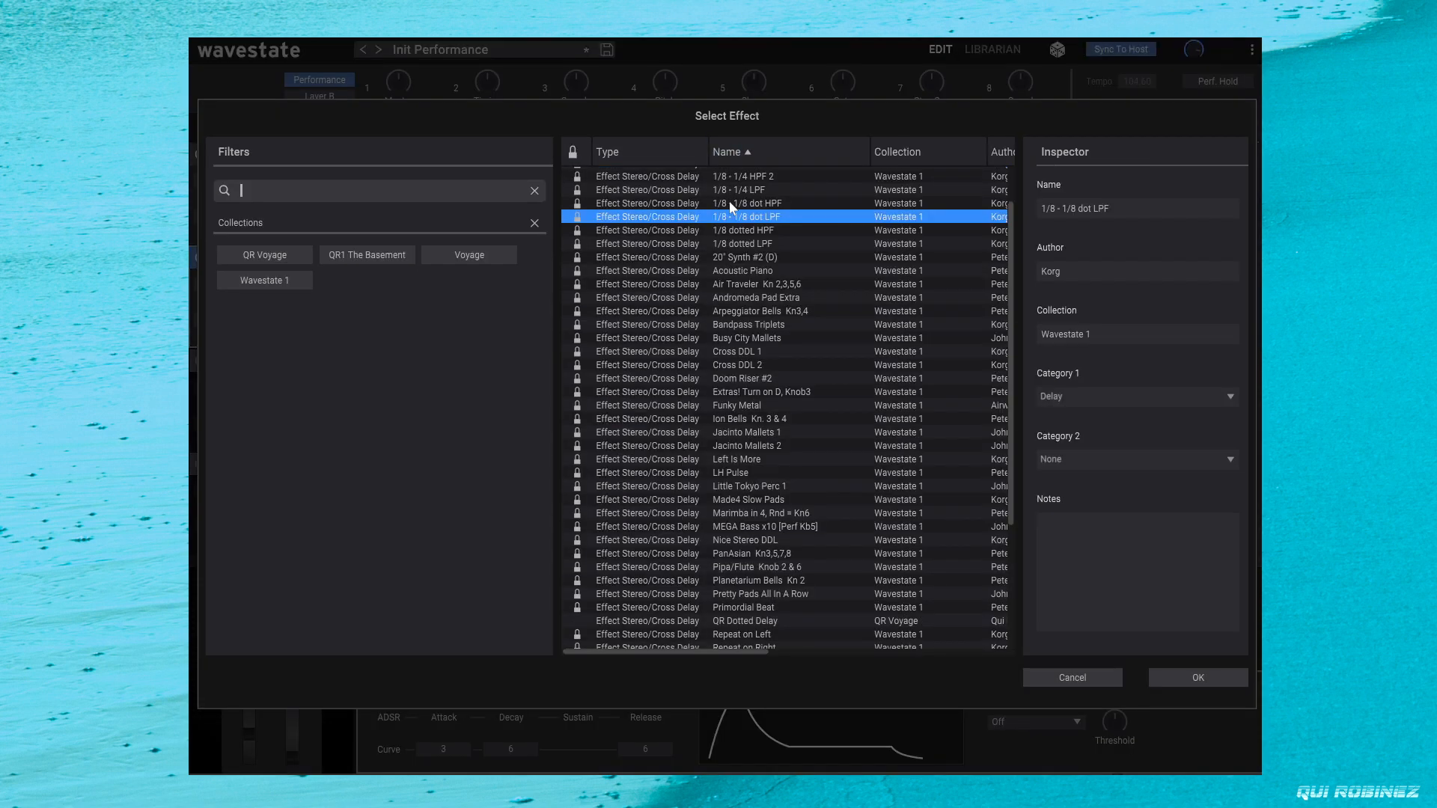
double_click(807, 203)
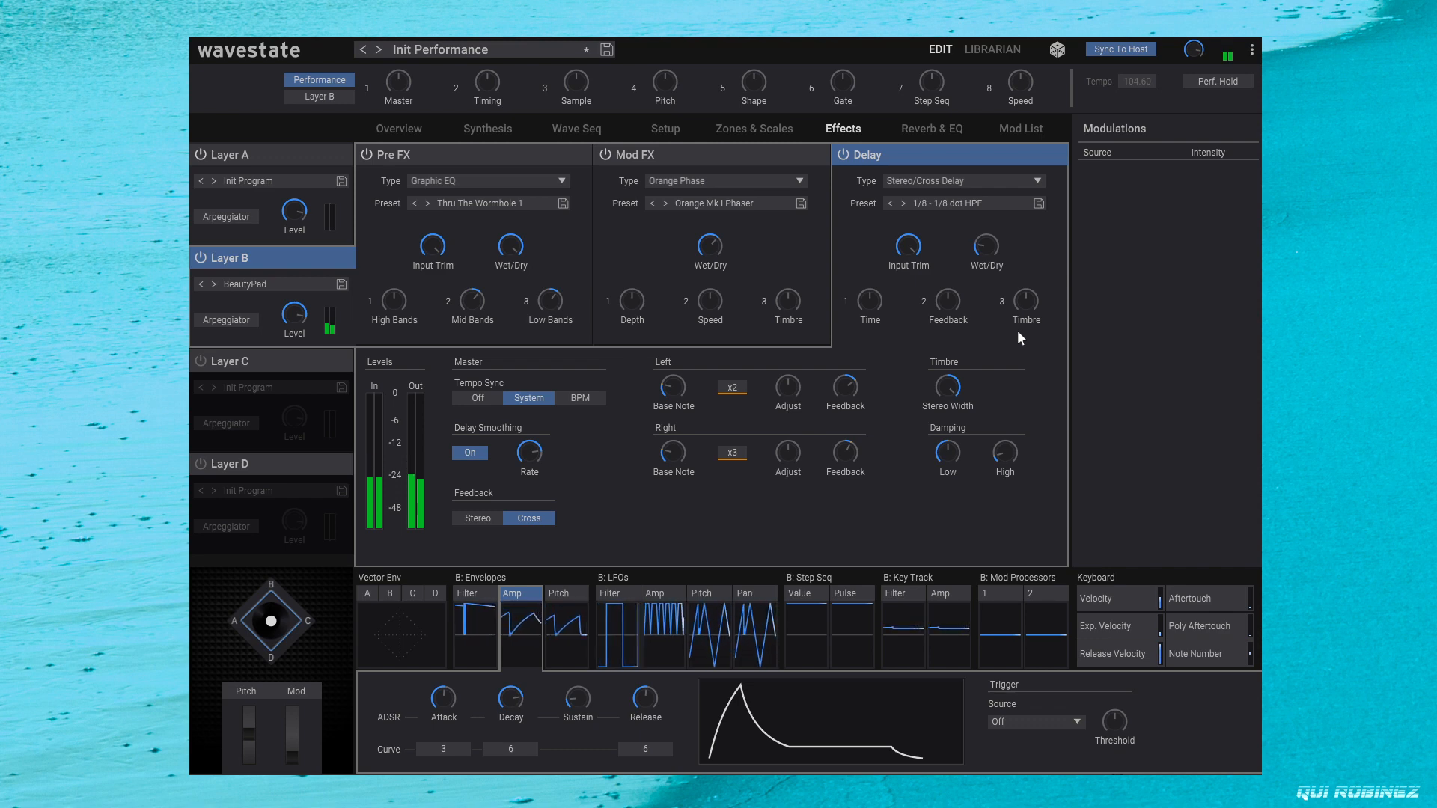
mouse_move(1012, 96)
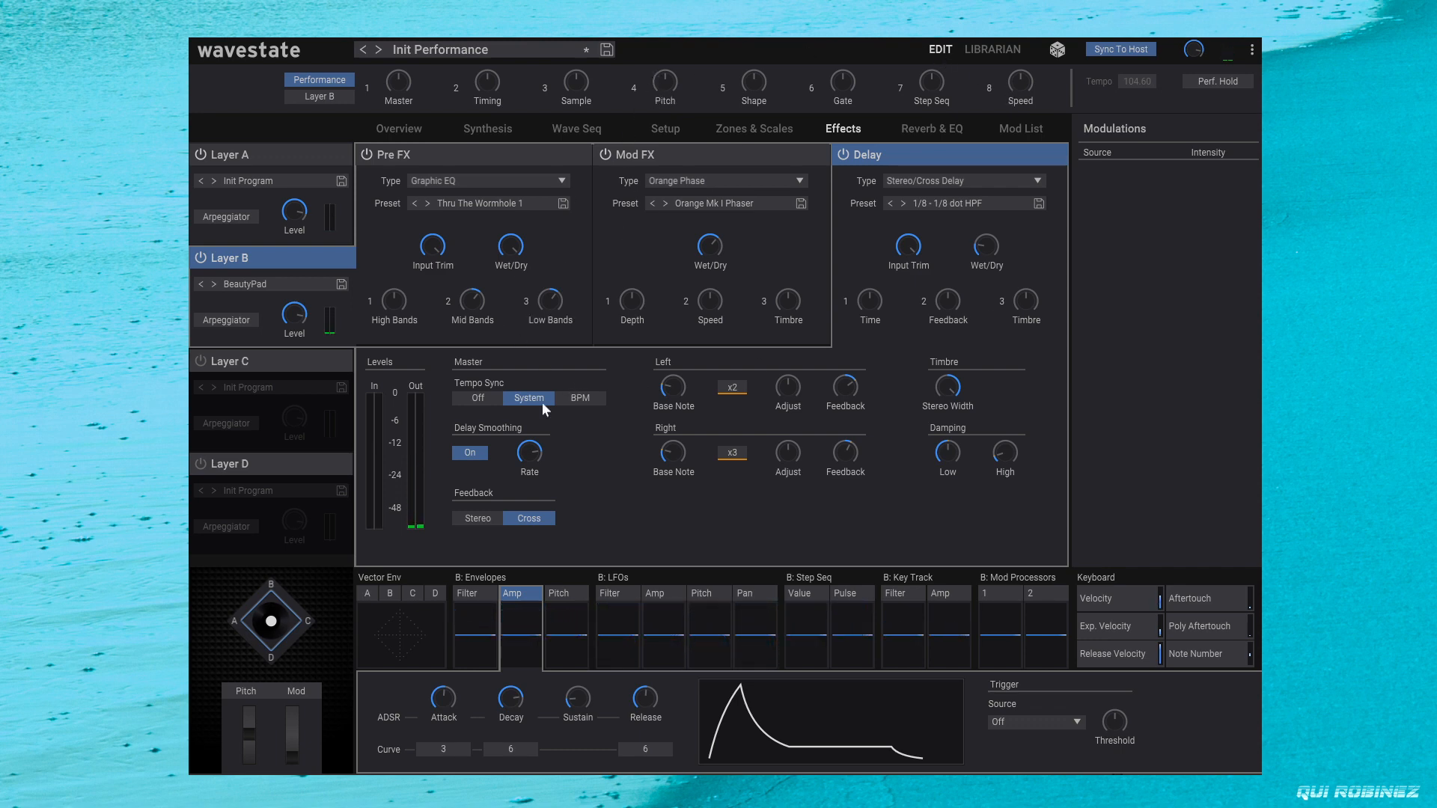
Step: Enable Layer D, load the Auto Techno Hats program from the Drums category and show its wave sequence
left_click(200, 465)
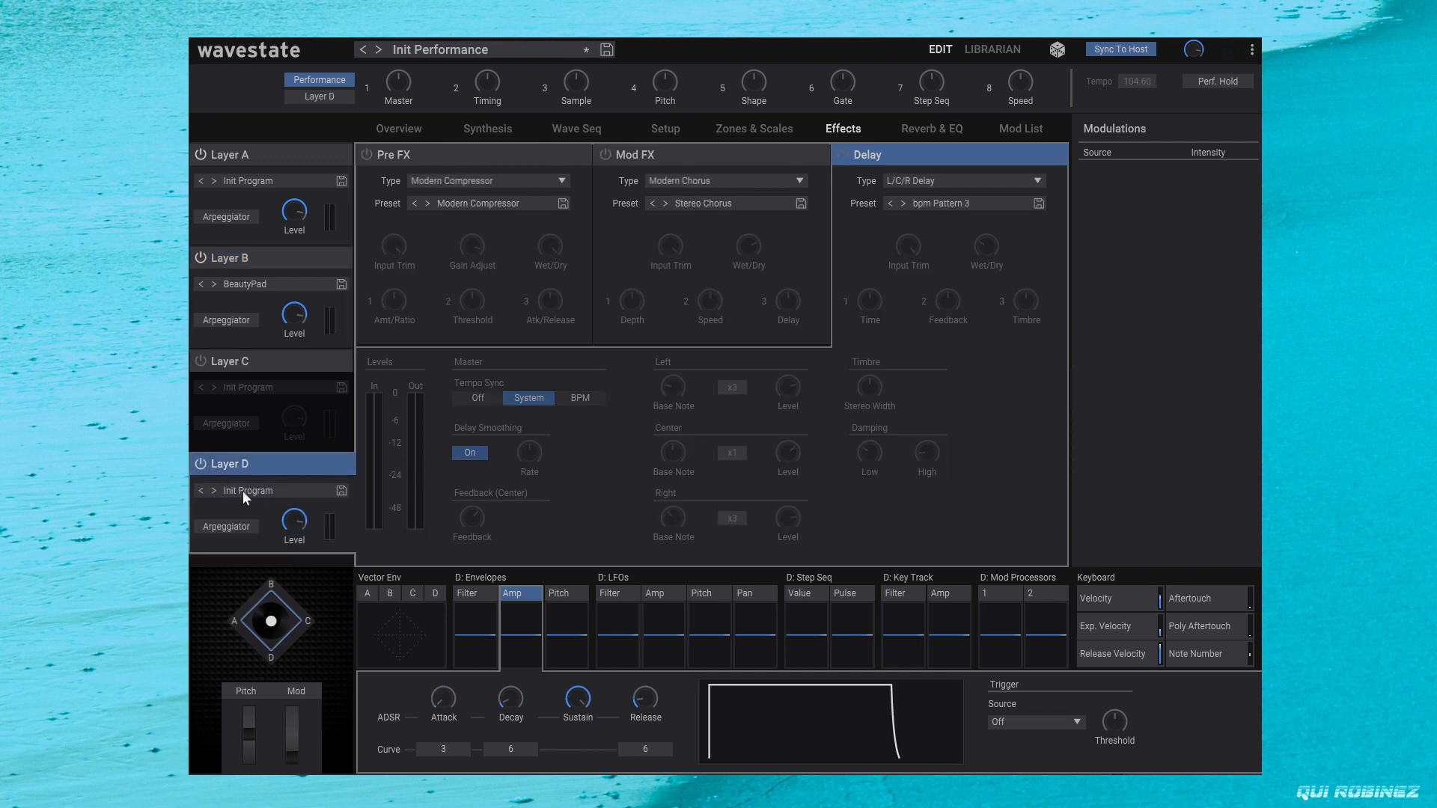
left_click(243, 491)
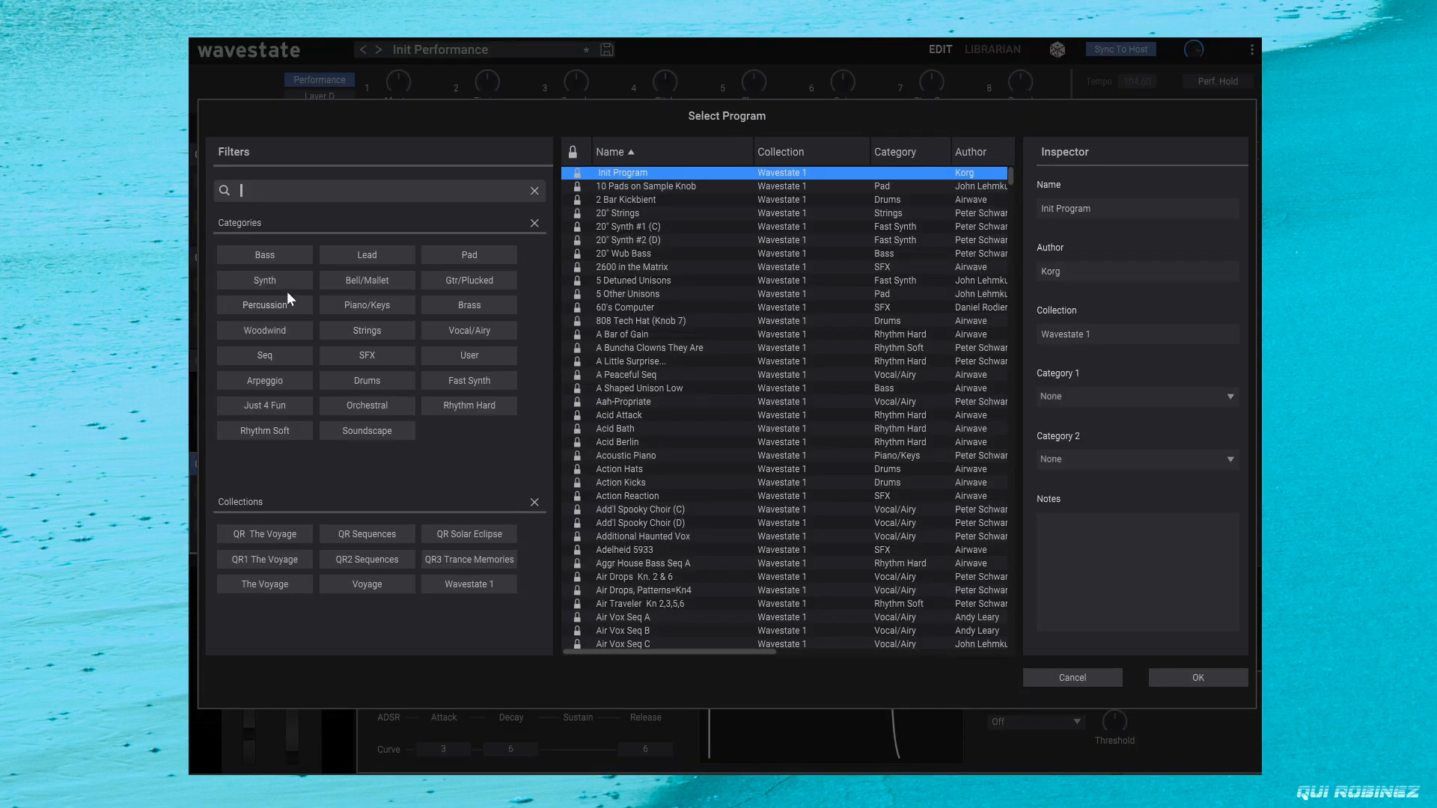
left_click(369, 380)
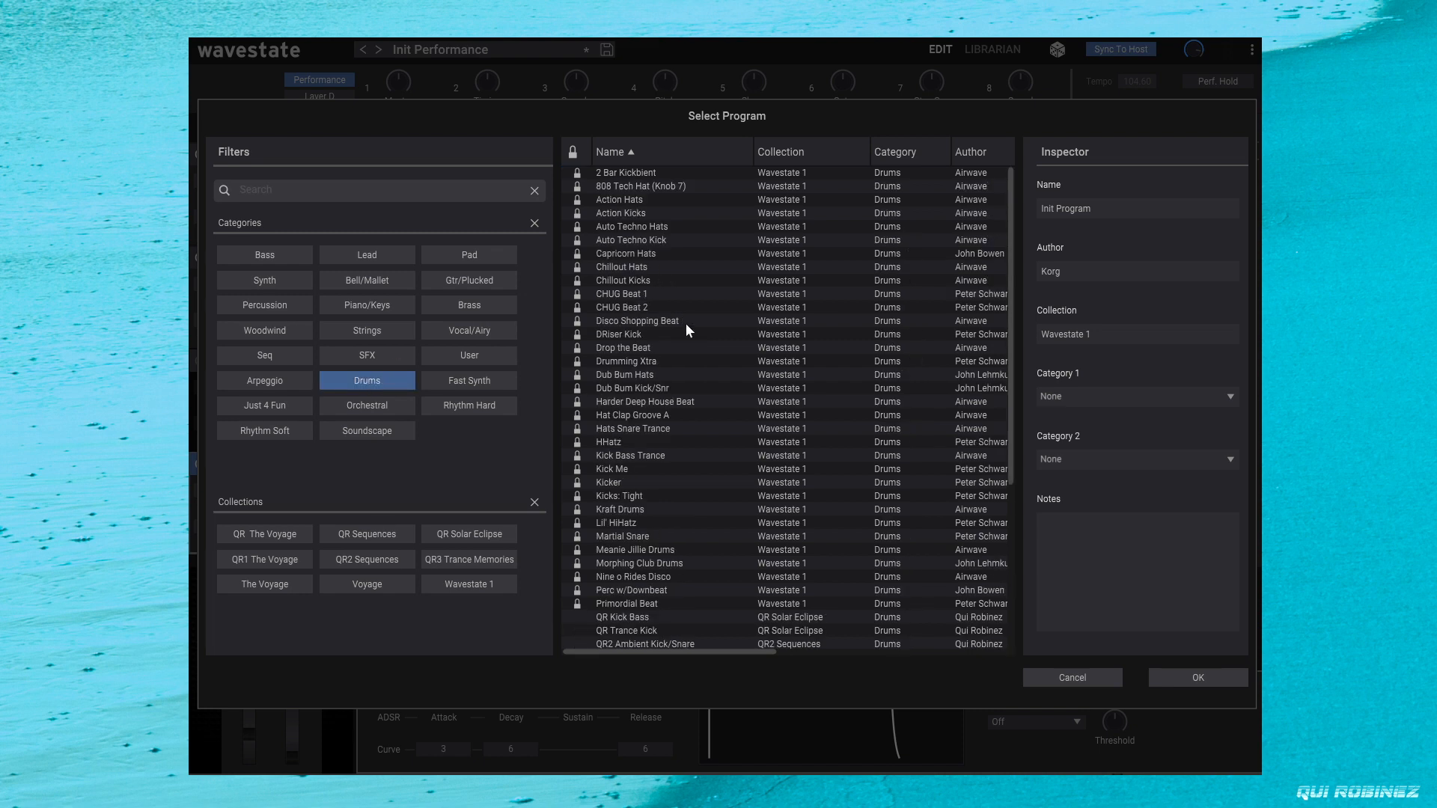
left_click(668, 229)
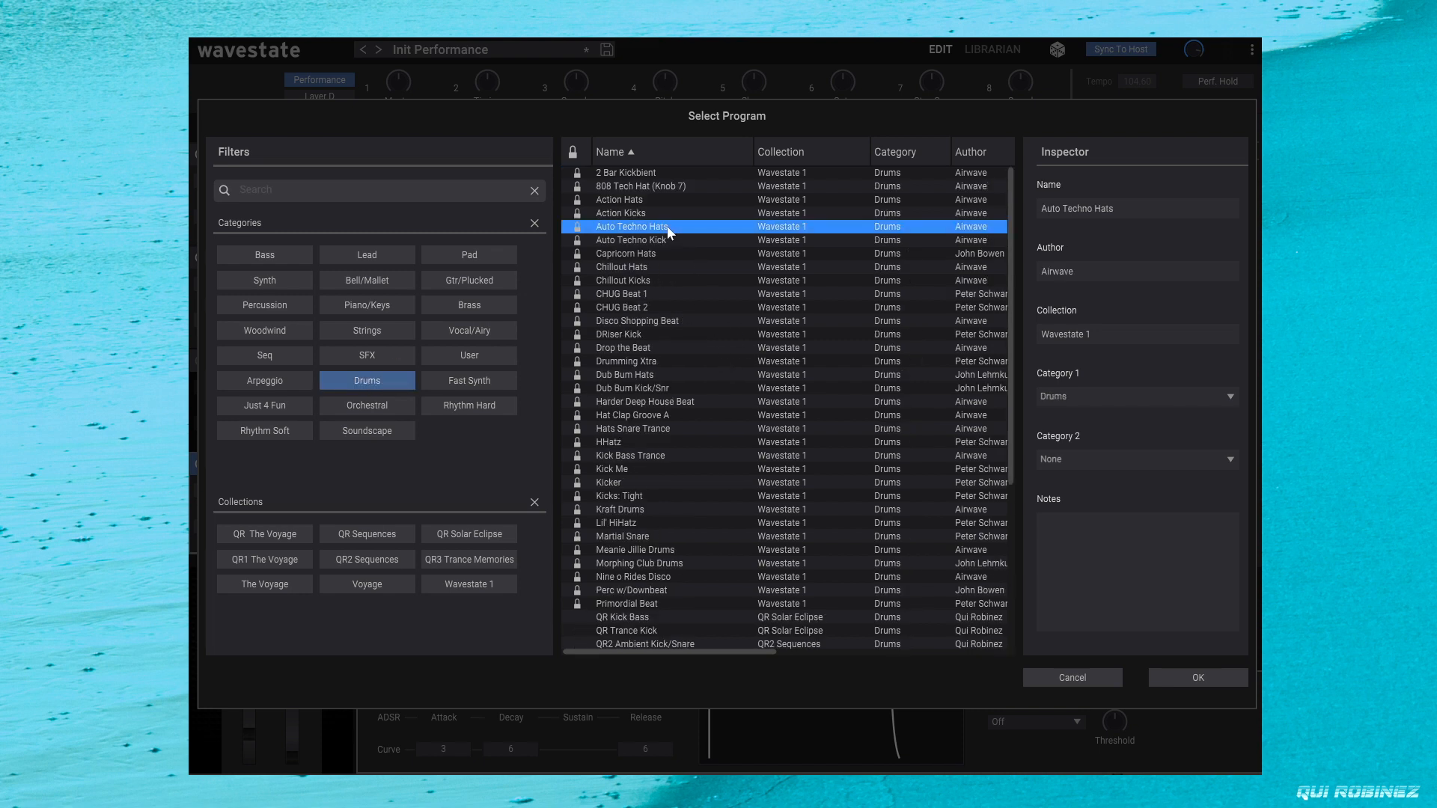
left_click(1190, 676)
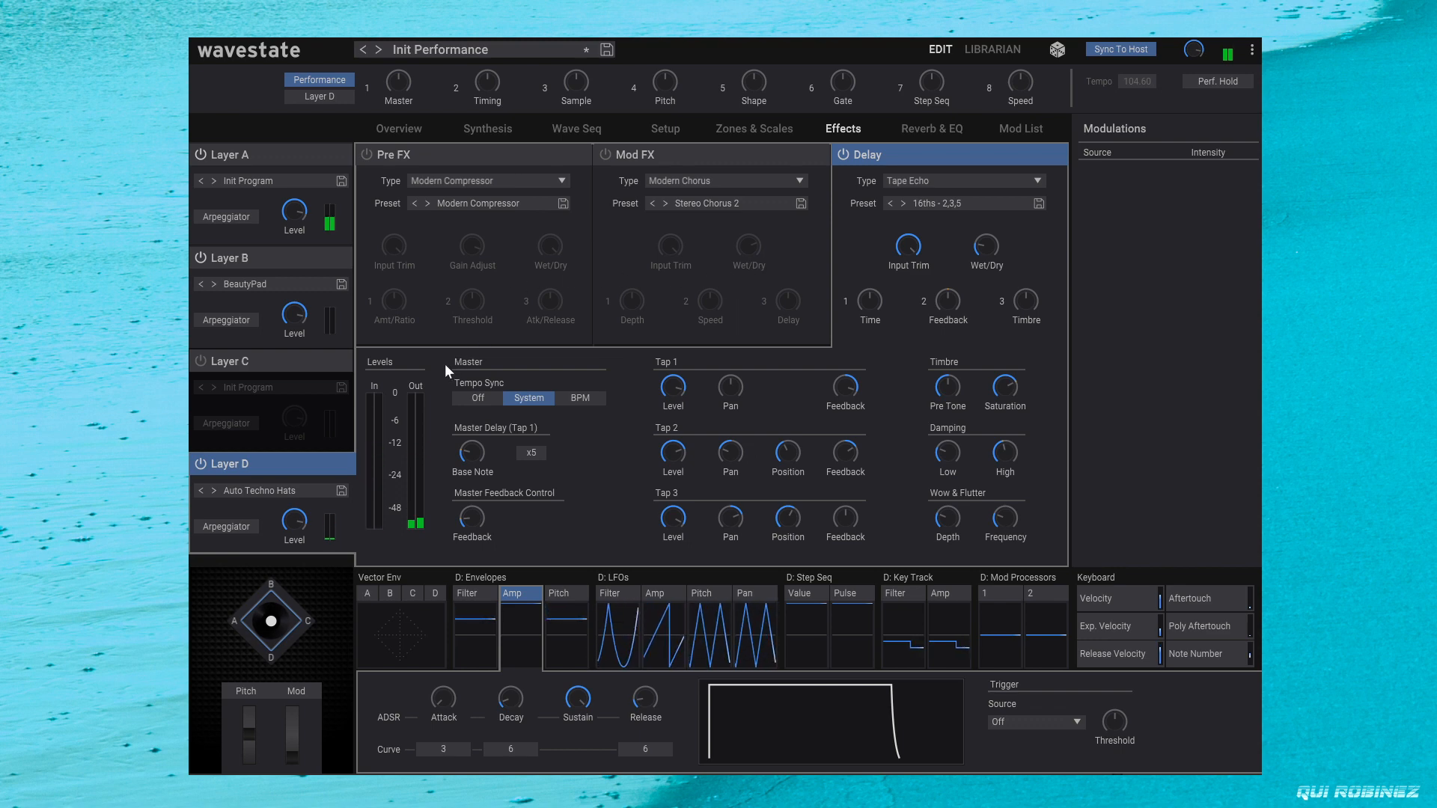
left_click(569, 126)
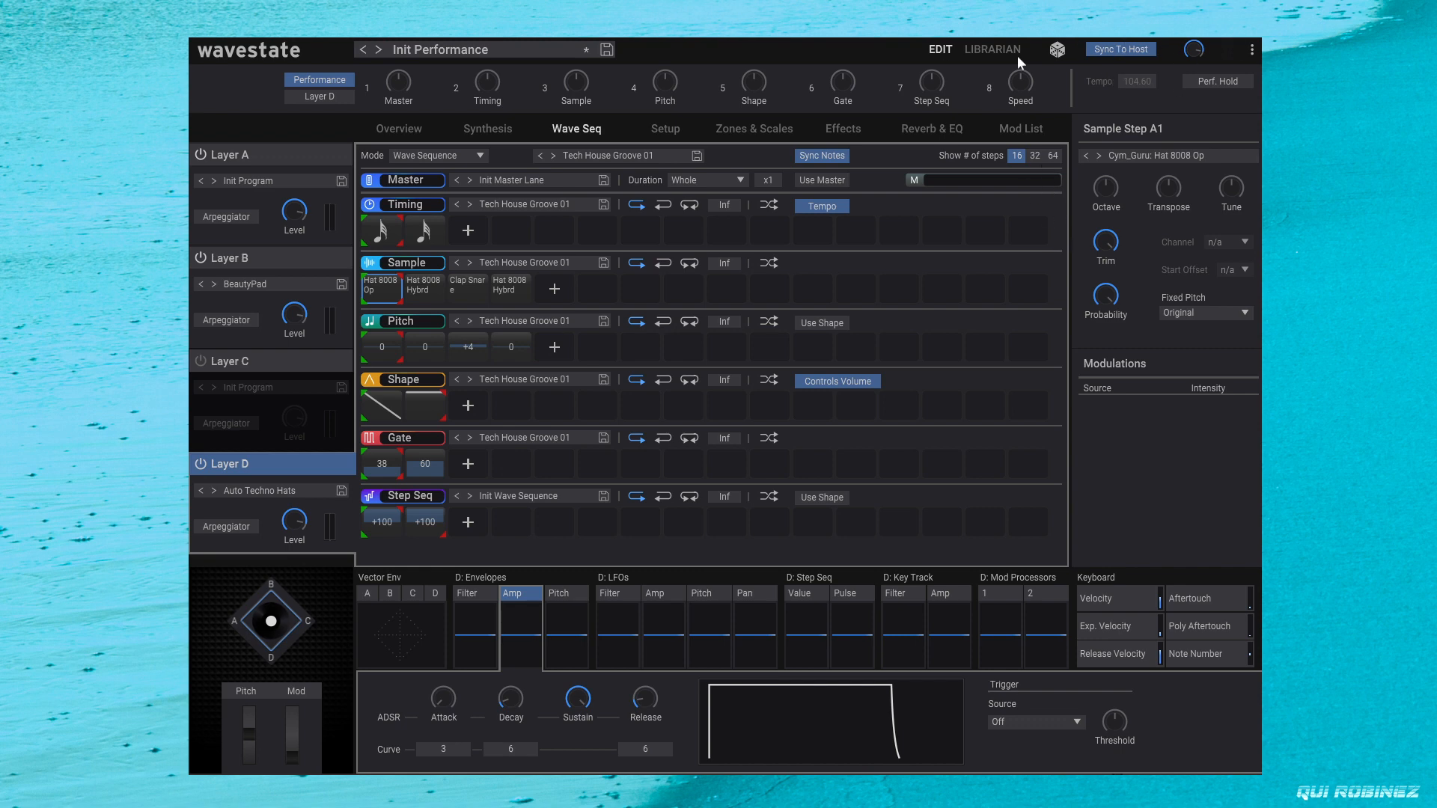
Step: Turn off host sync and set the performance tempo to 80
left_click_drag(1141, 84, 1150, 94)
left_click(1148, 82)
key("BackSpace")
key("BackSpace")
key("BackSpace")
key("BackSpace")
key("BackSpace")
type("80")
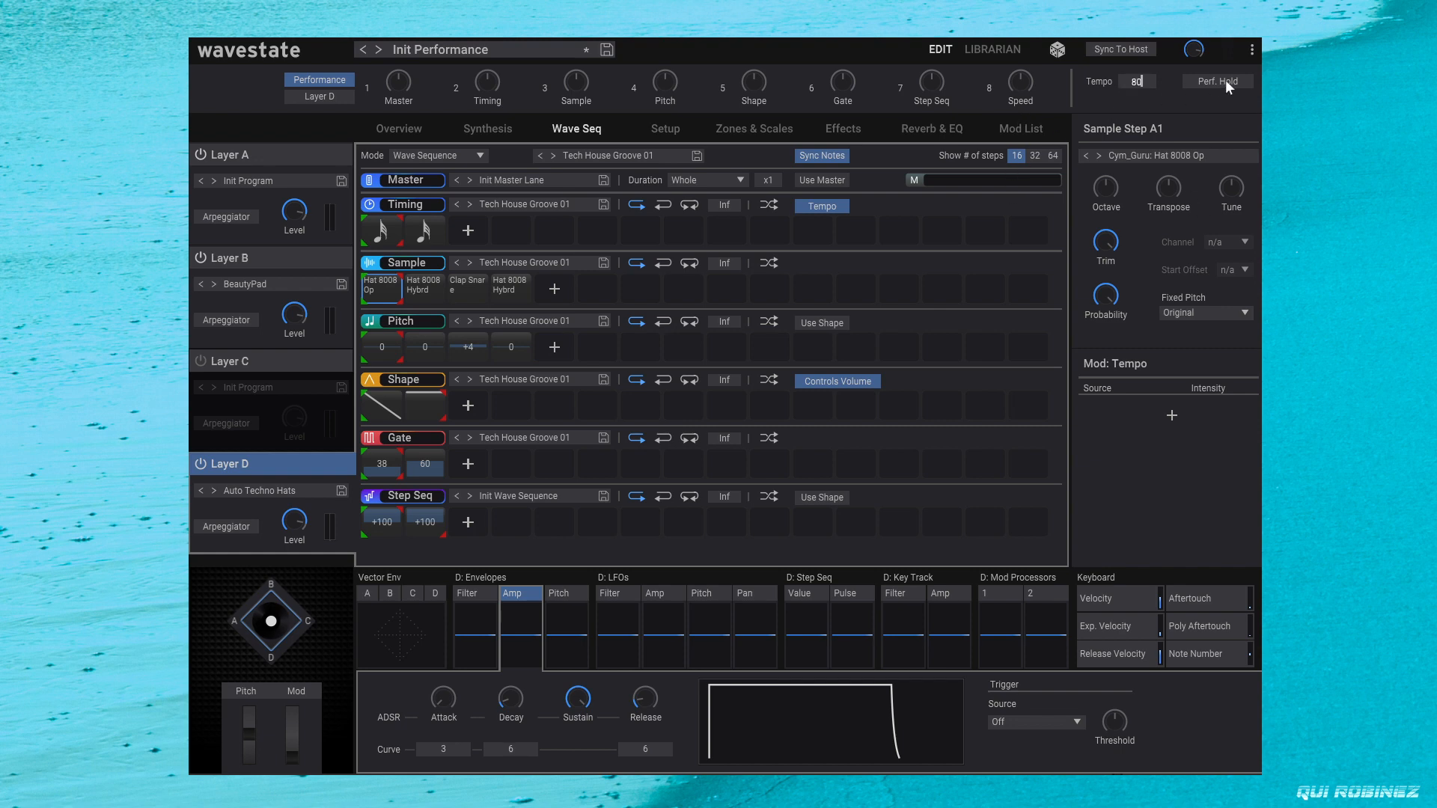
key("Return")
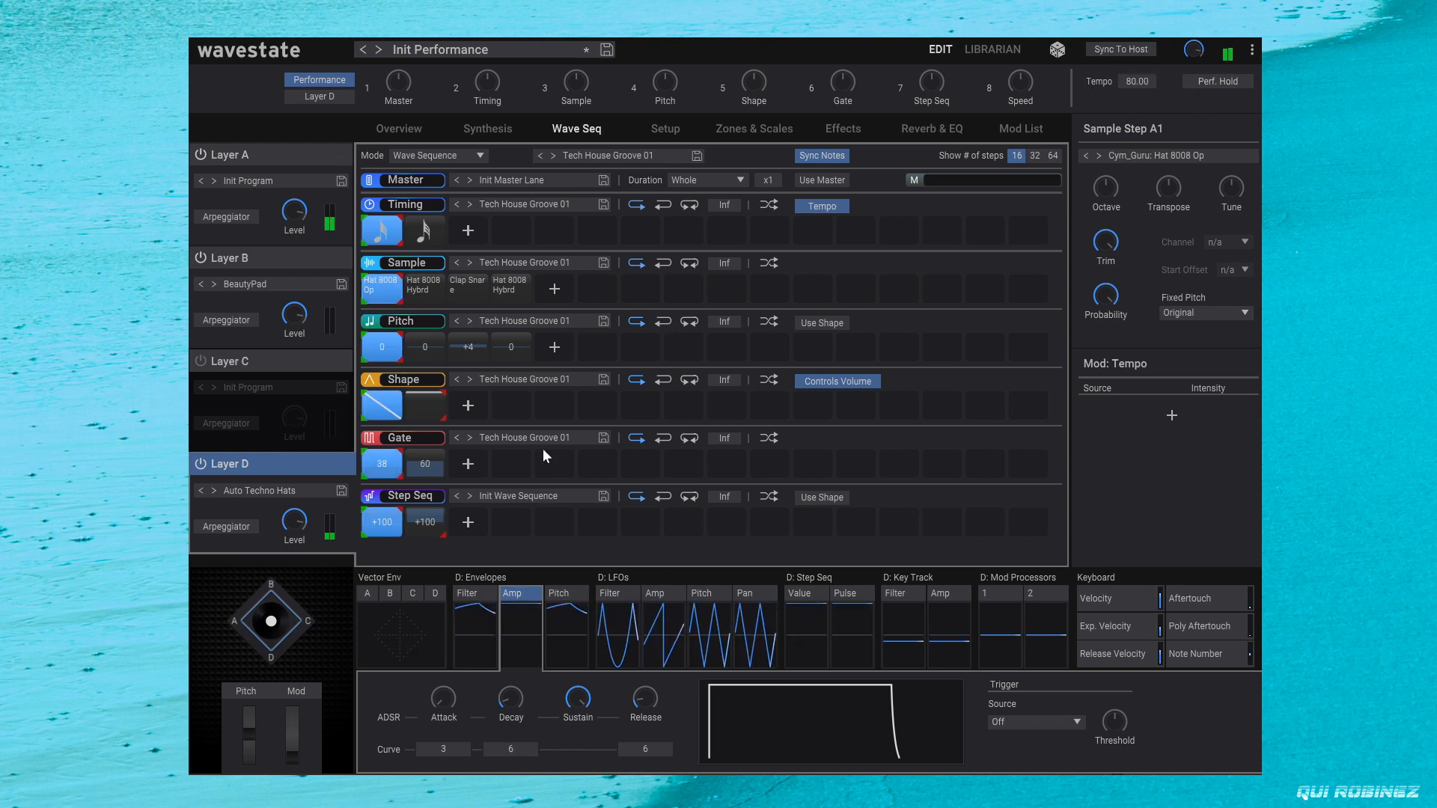
Step: Extend the loop end of Layer D's Sample lane to the fourth step so all four samples are included
left_click(399, 302)
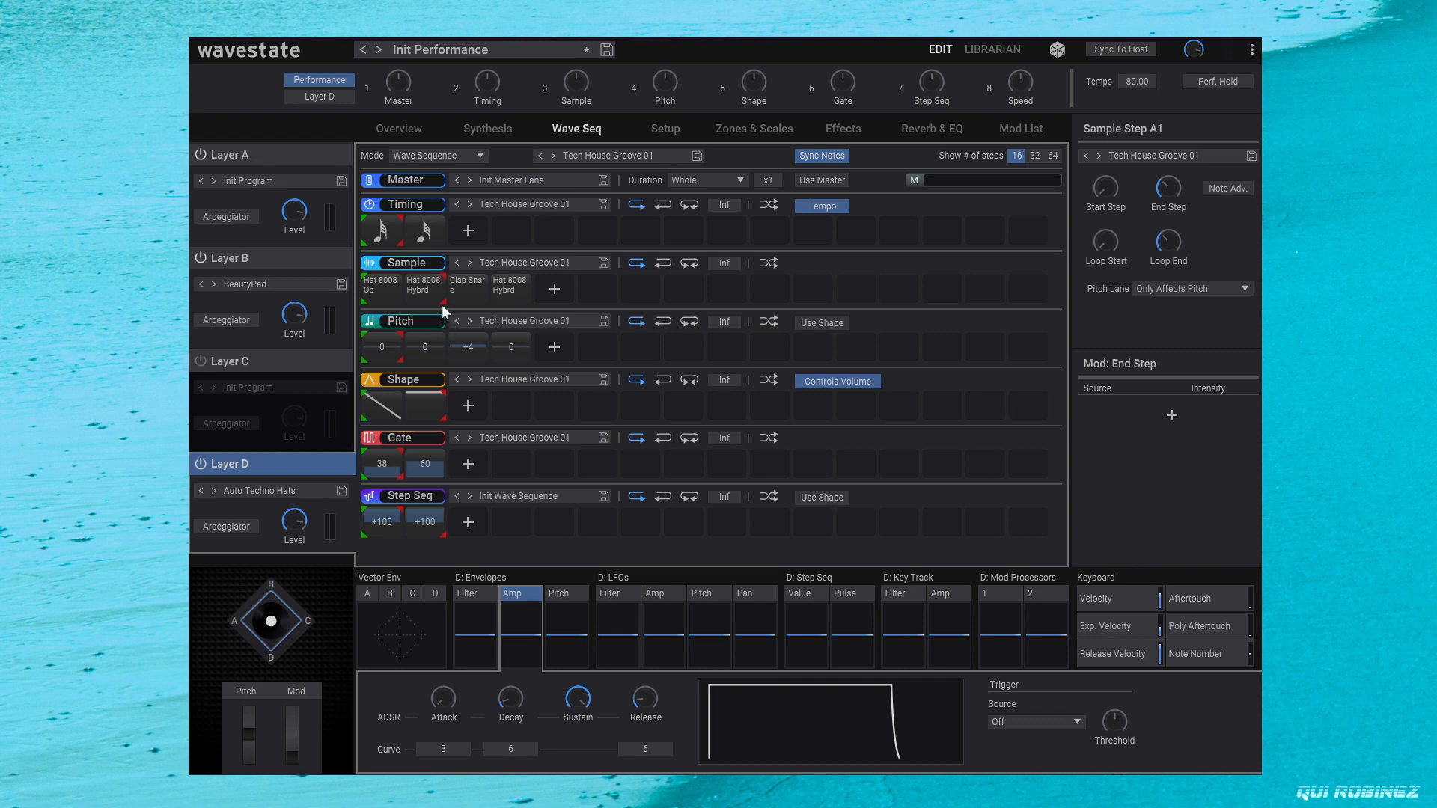
left_click_drag(442, 304, 541, 303)
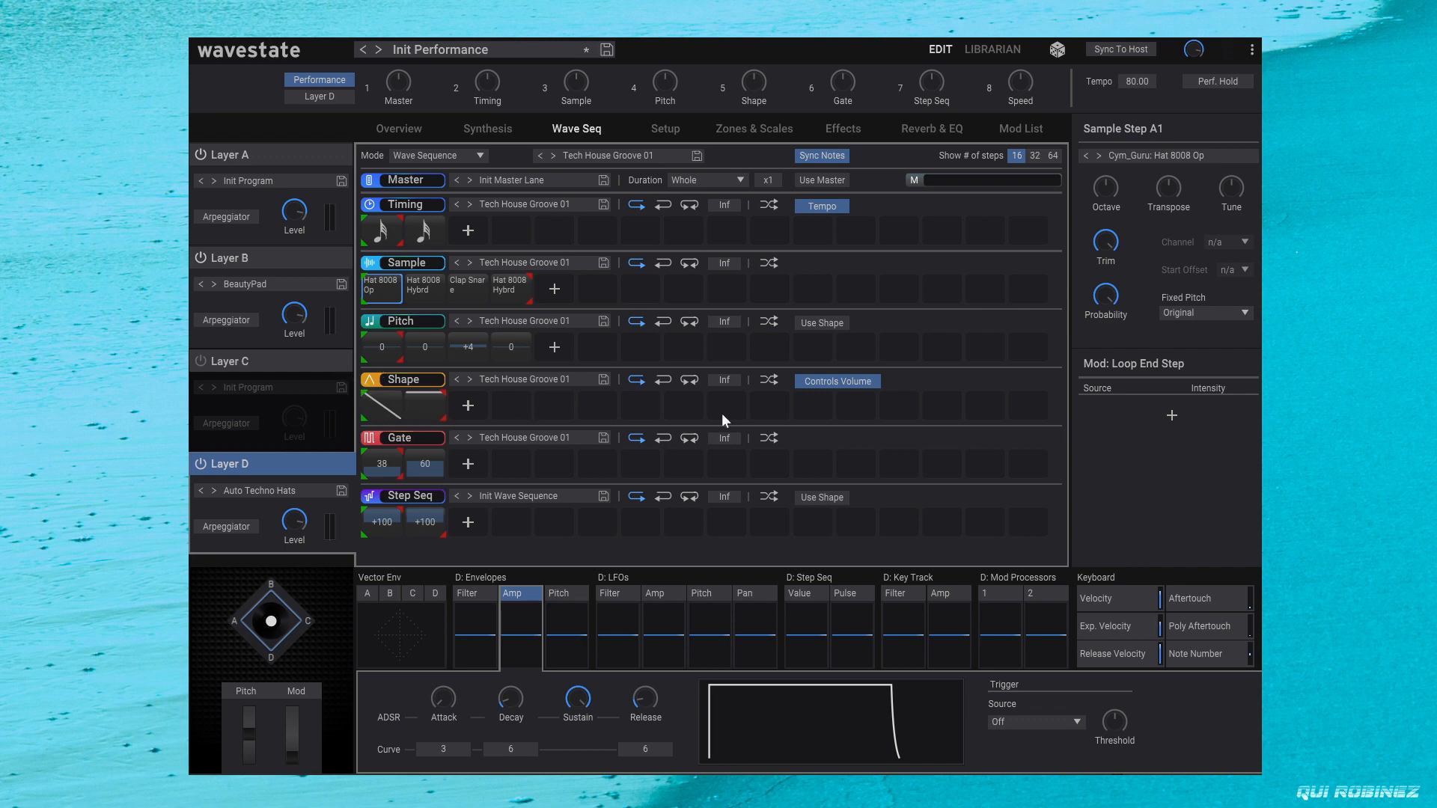
Step: Compare Layer D's groove with the Shape lane's Controls Volume option switched off and back on
left_click(854, 382)
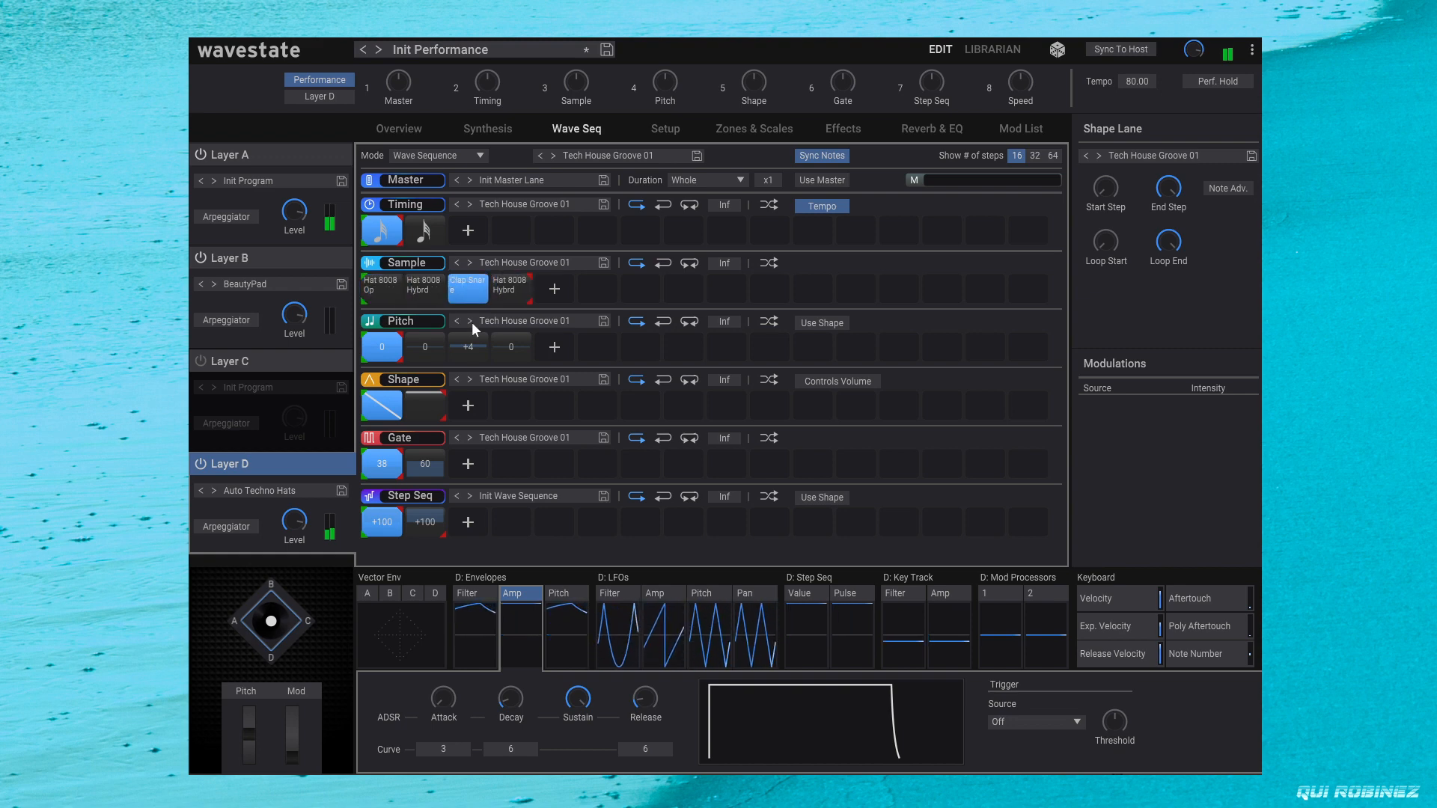
left_click(861, 381)
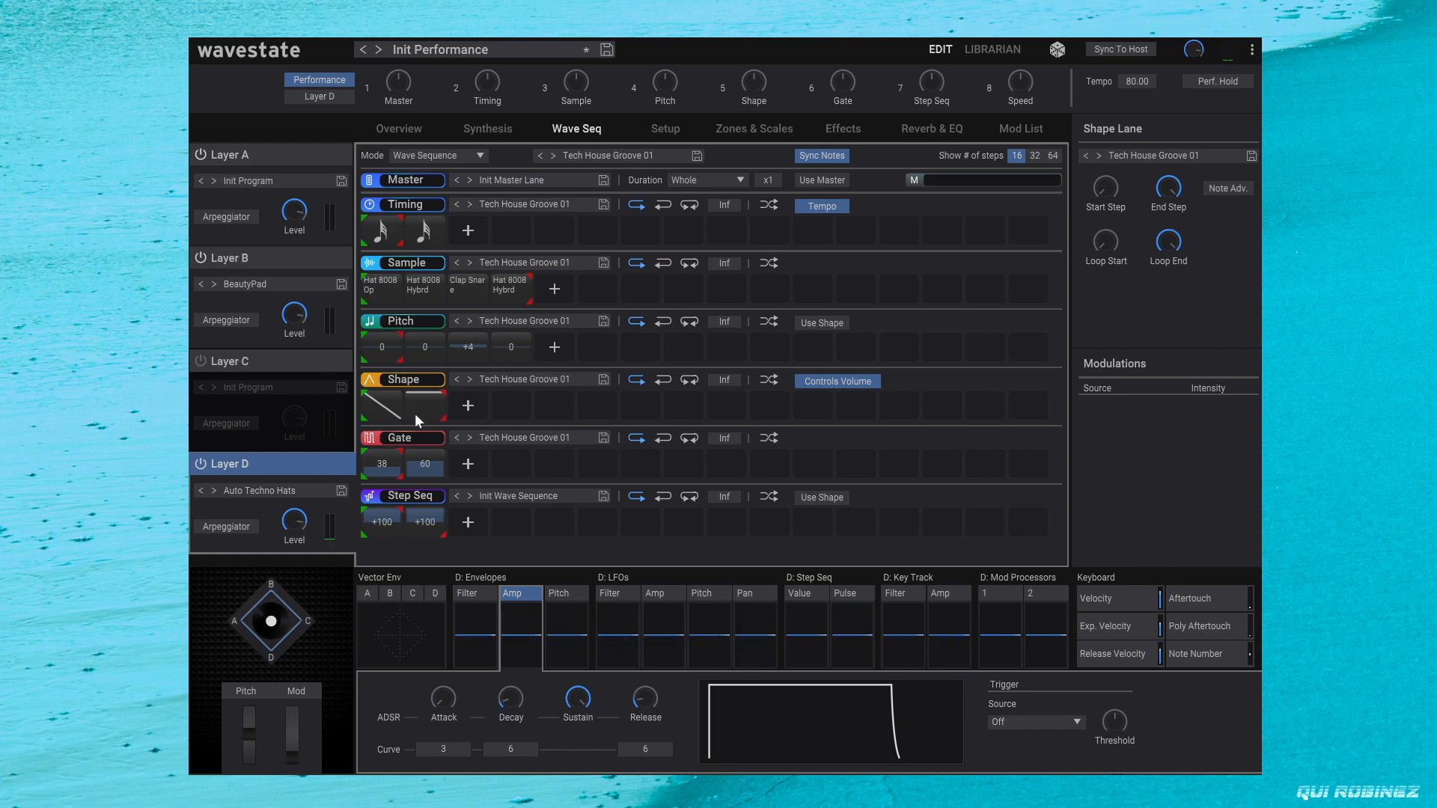
Step: Rebuild Layer D's Shape lane as four steps, with All On for the first and Saw Down for the other three
right_click(433, 406)
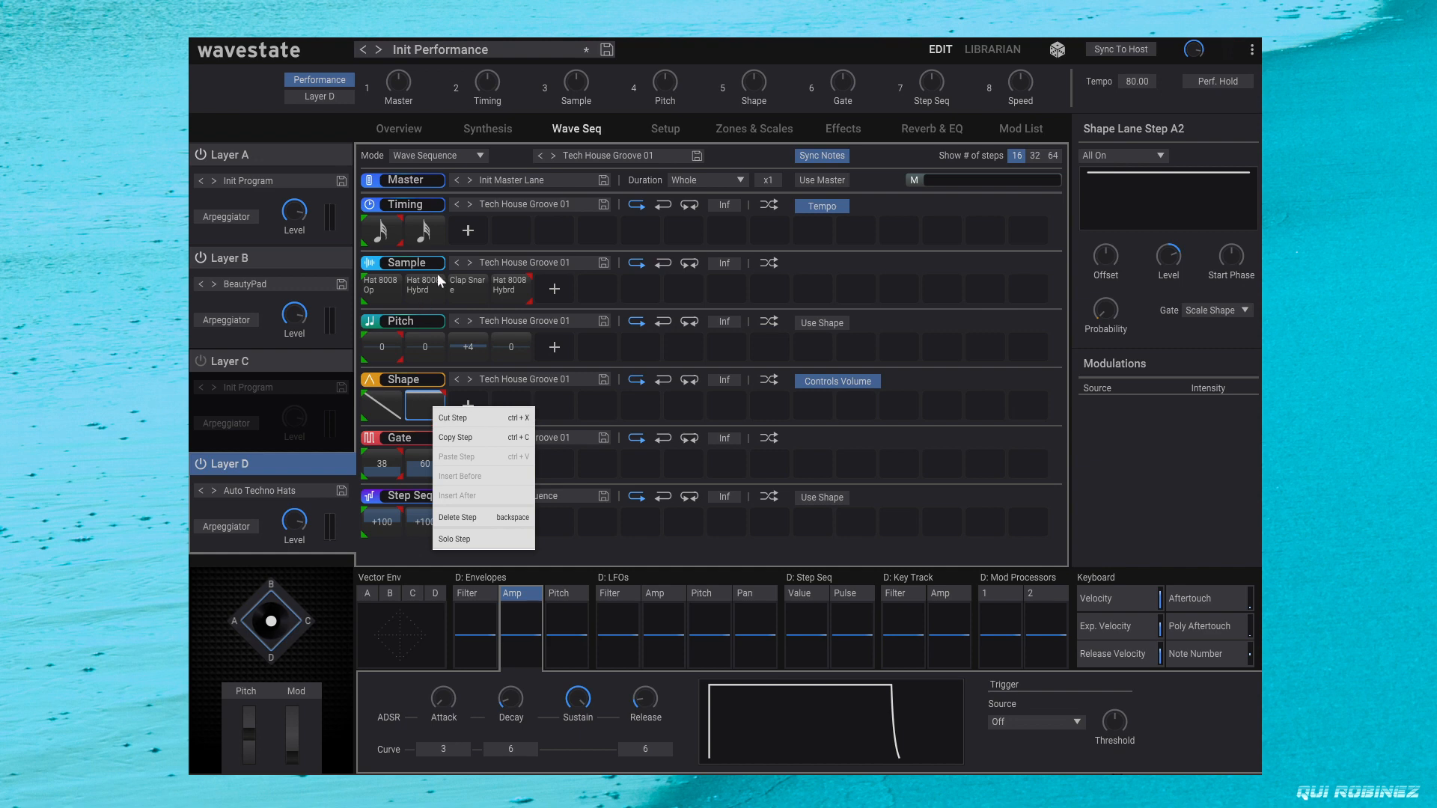
left_click(479, 417)
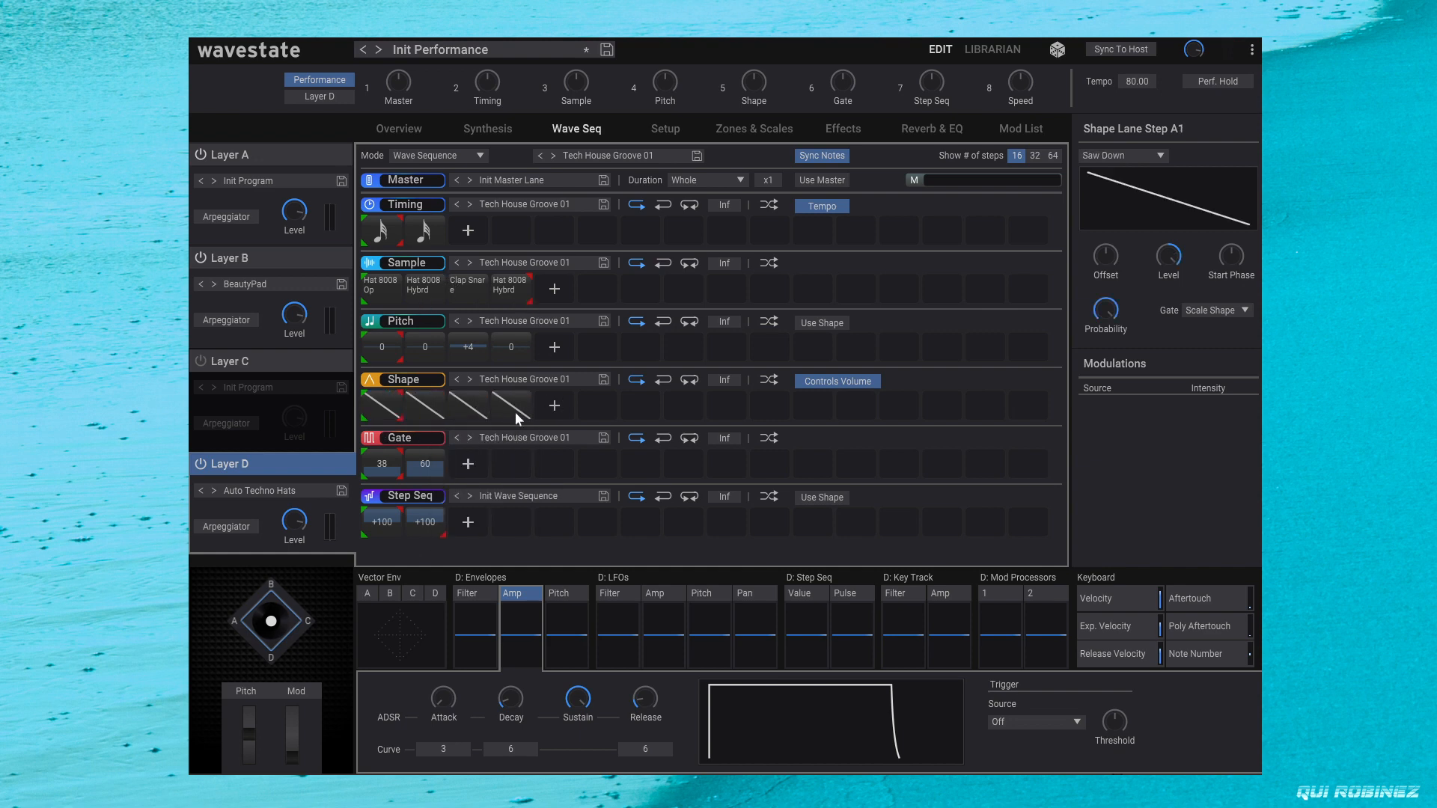
left_click(385, 396)
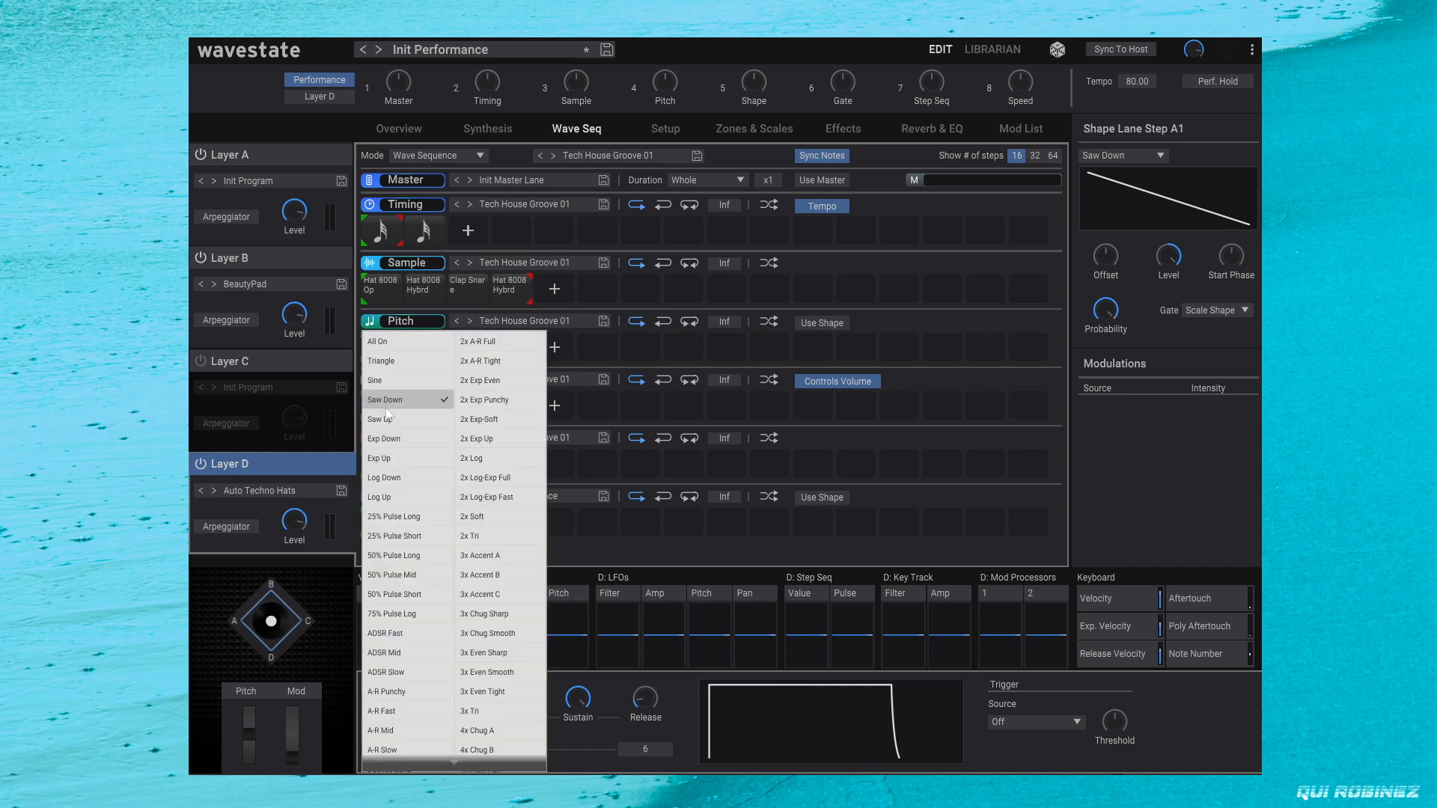
left_click(397, 342)
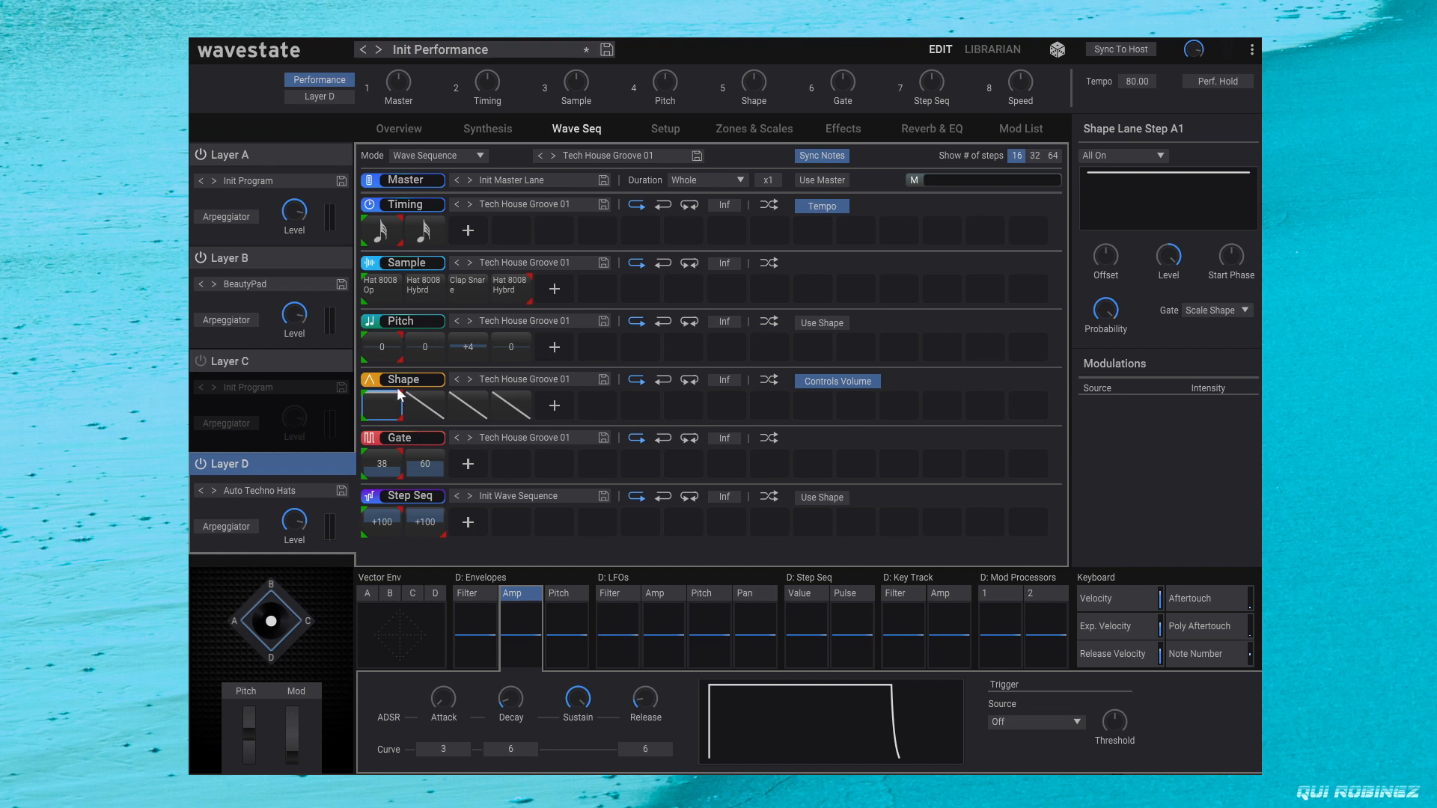
Step: Extend the loop end of Layer D's Shape lane to the fourth step and set the first Gate step to 100
left_click(376, 295)
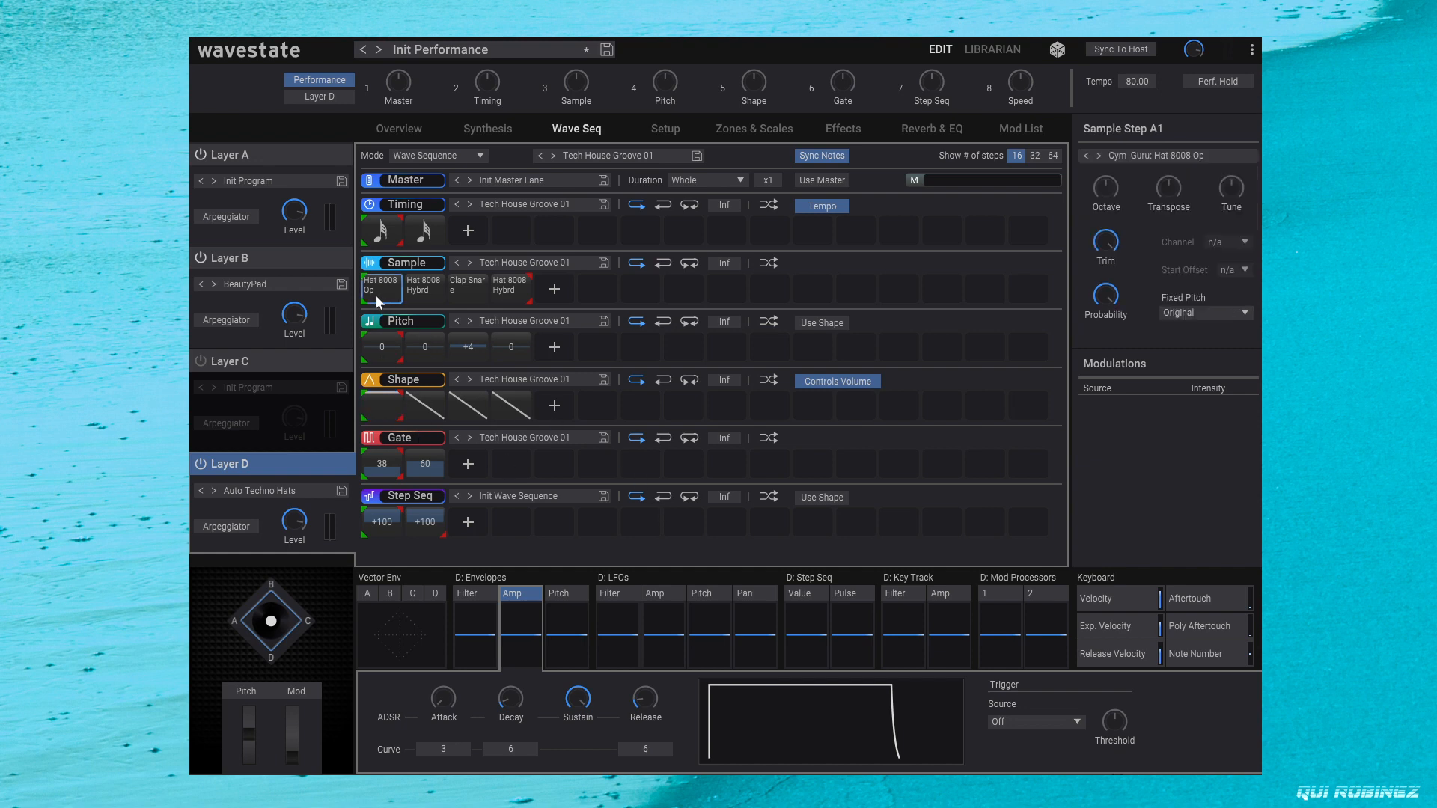
left_click(382, 464)
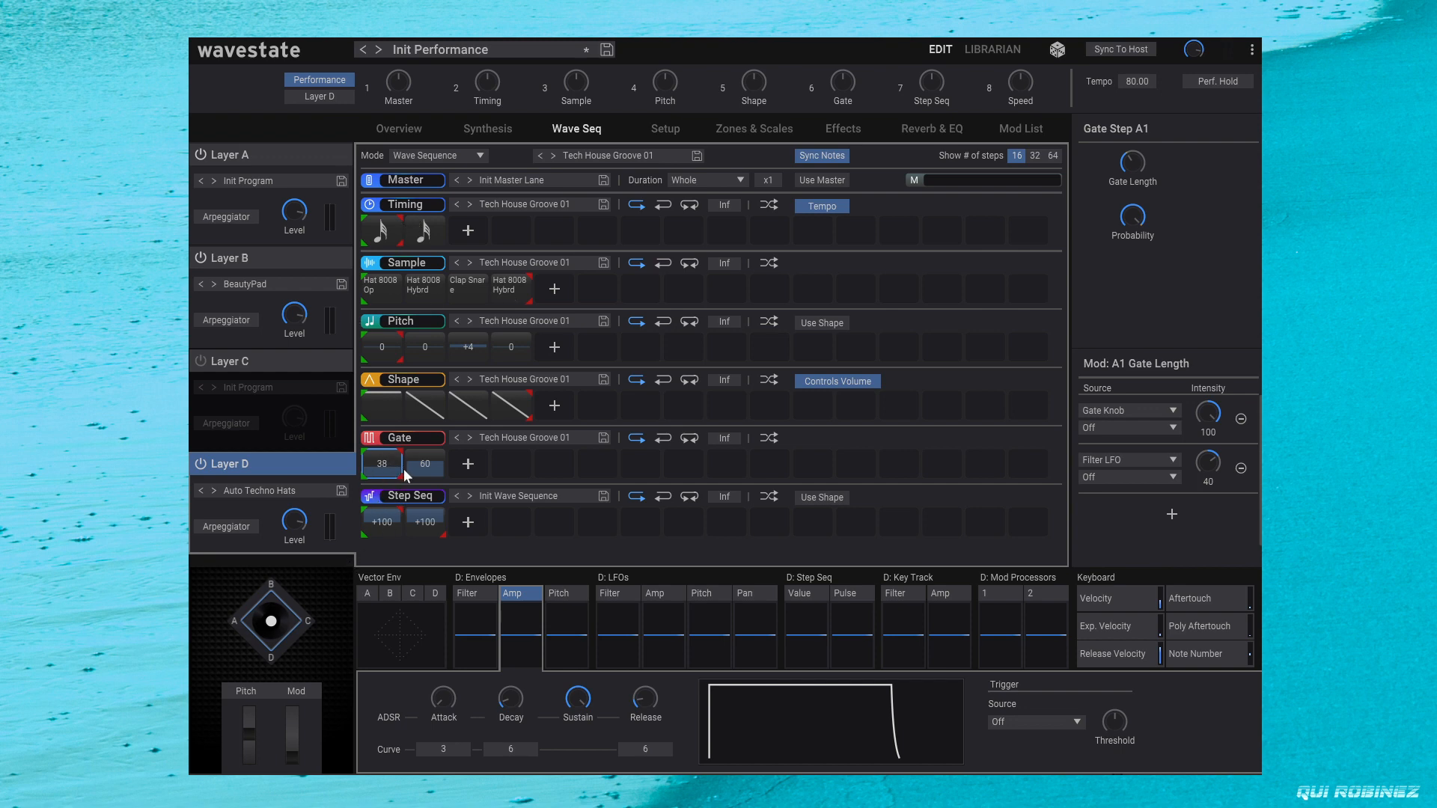
left_click_drag(391, 472, 380, 254)
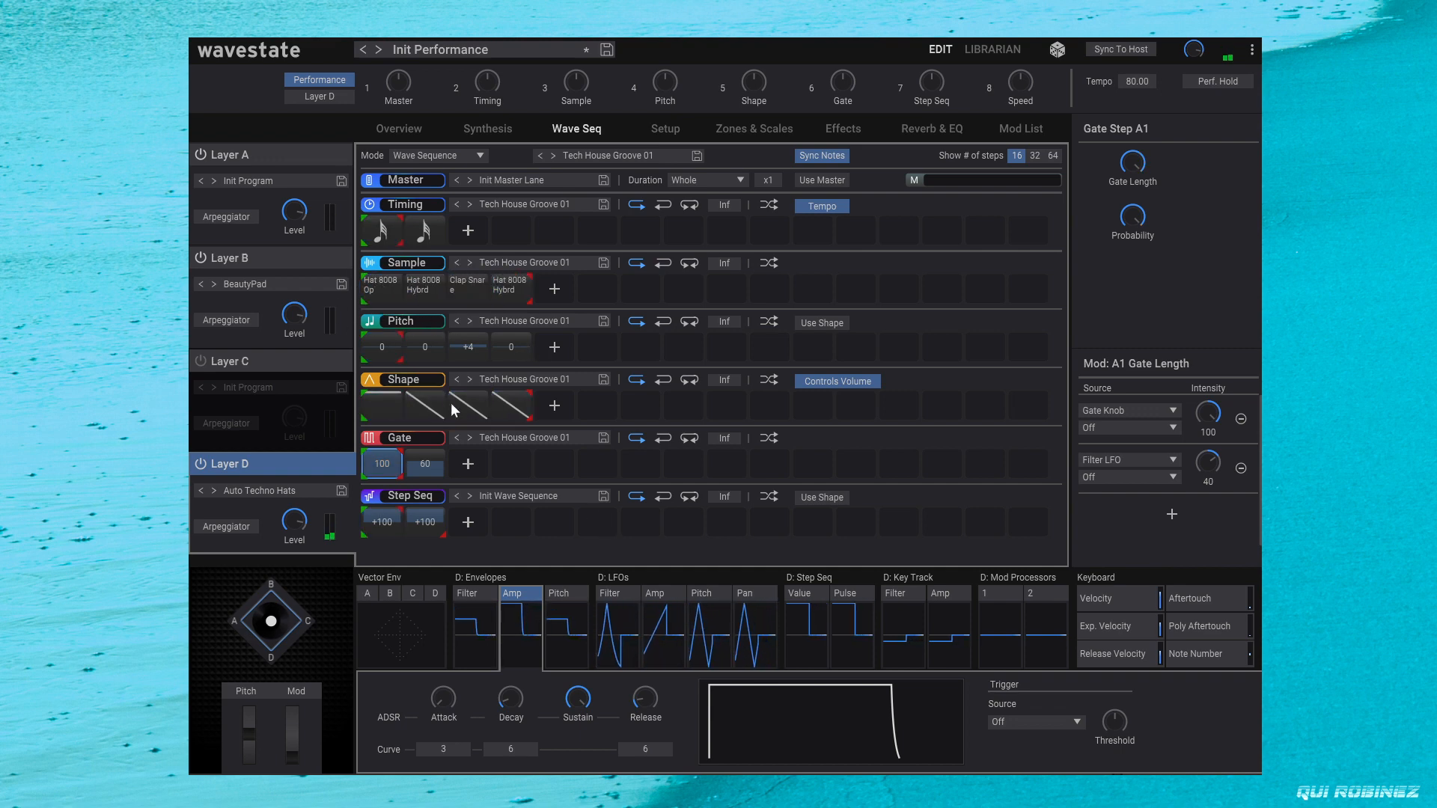
Step: Search for "kick" multisamples for Layer D's first Sample step, with the Strings category filter cleared
left_click(378, 289)
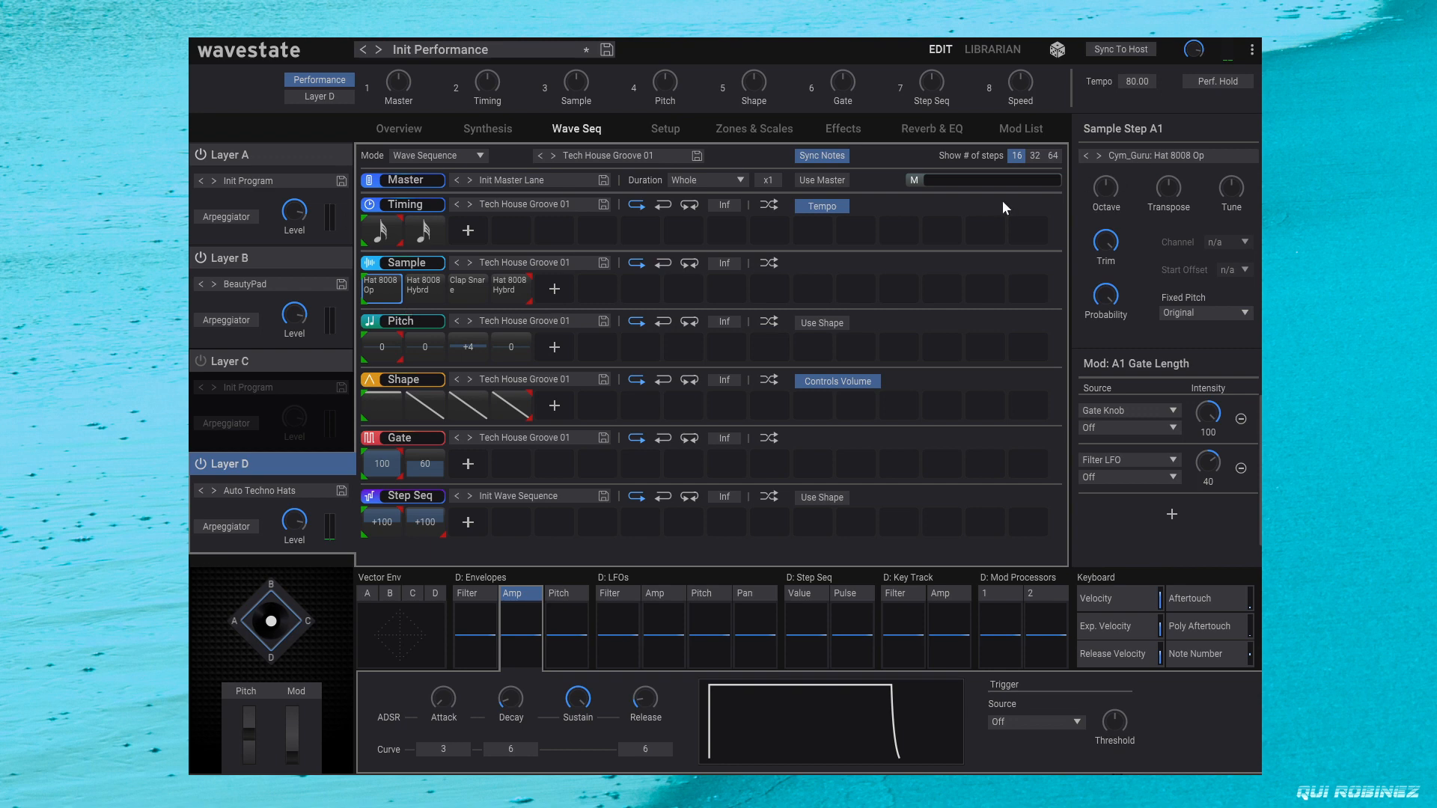
left_click(1170, 155)
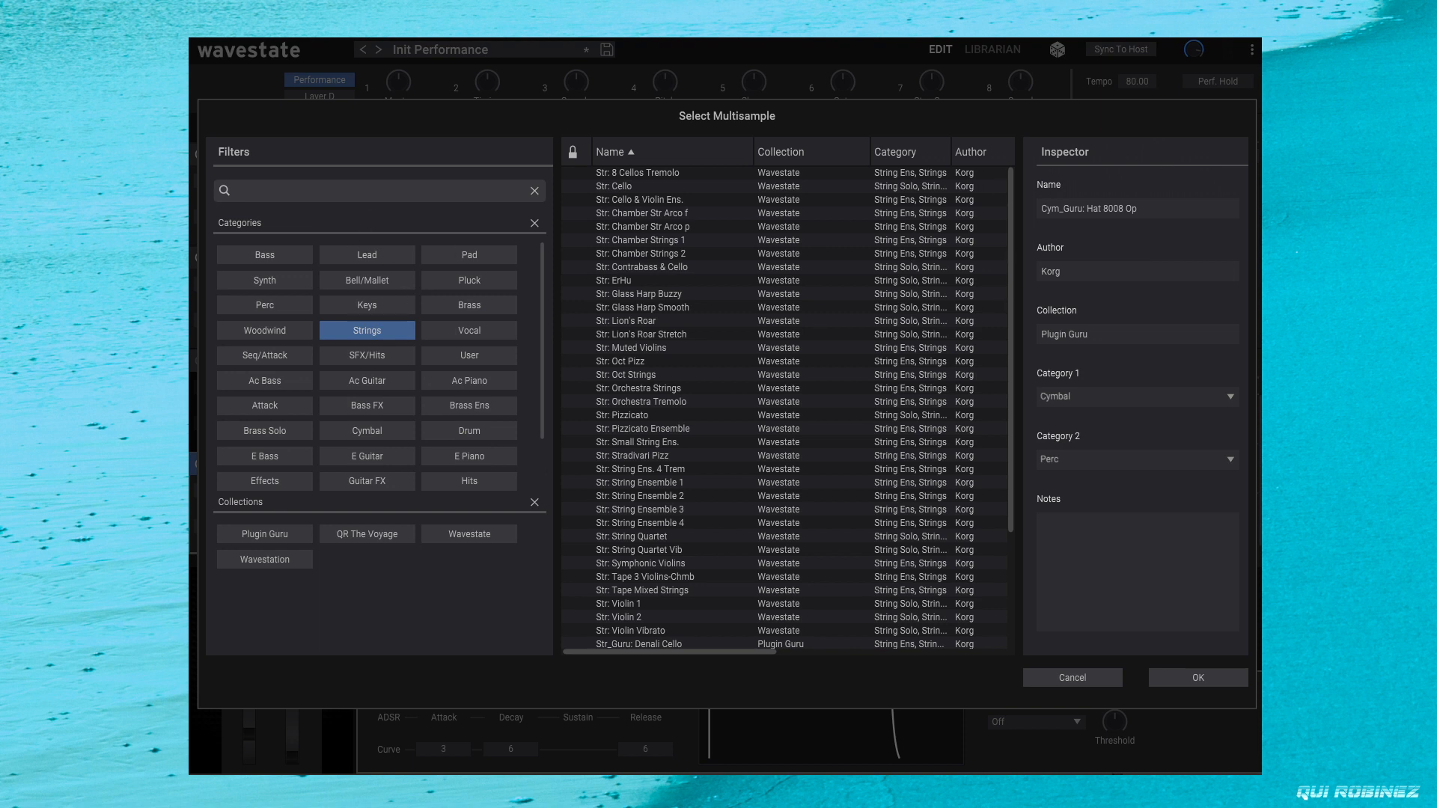
type("kick")
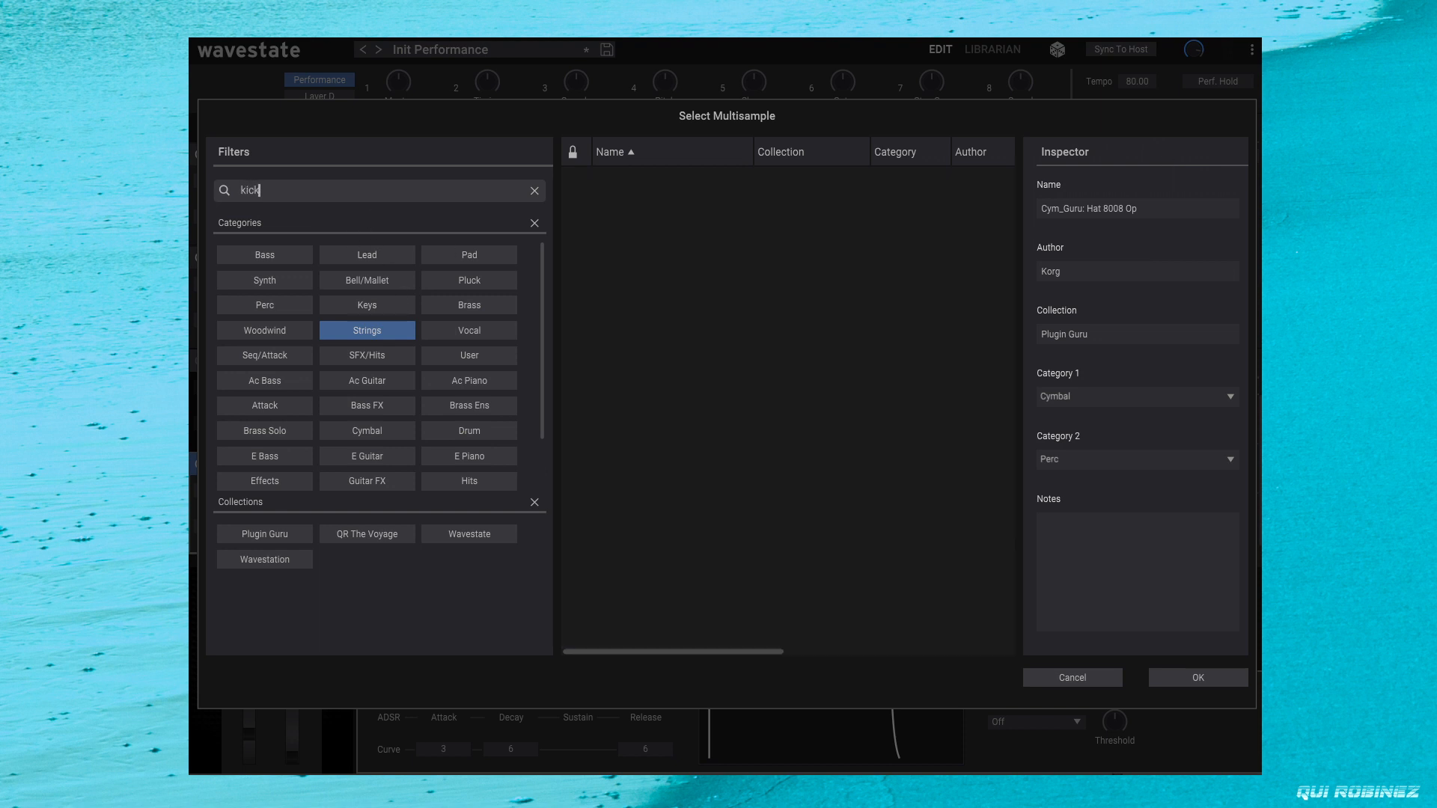
left_click(381, 328)
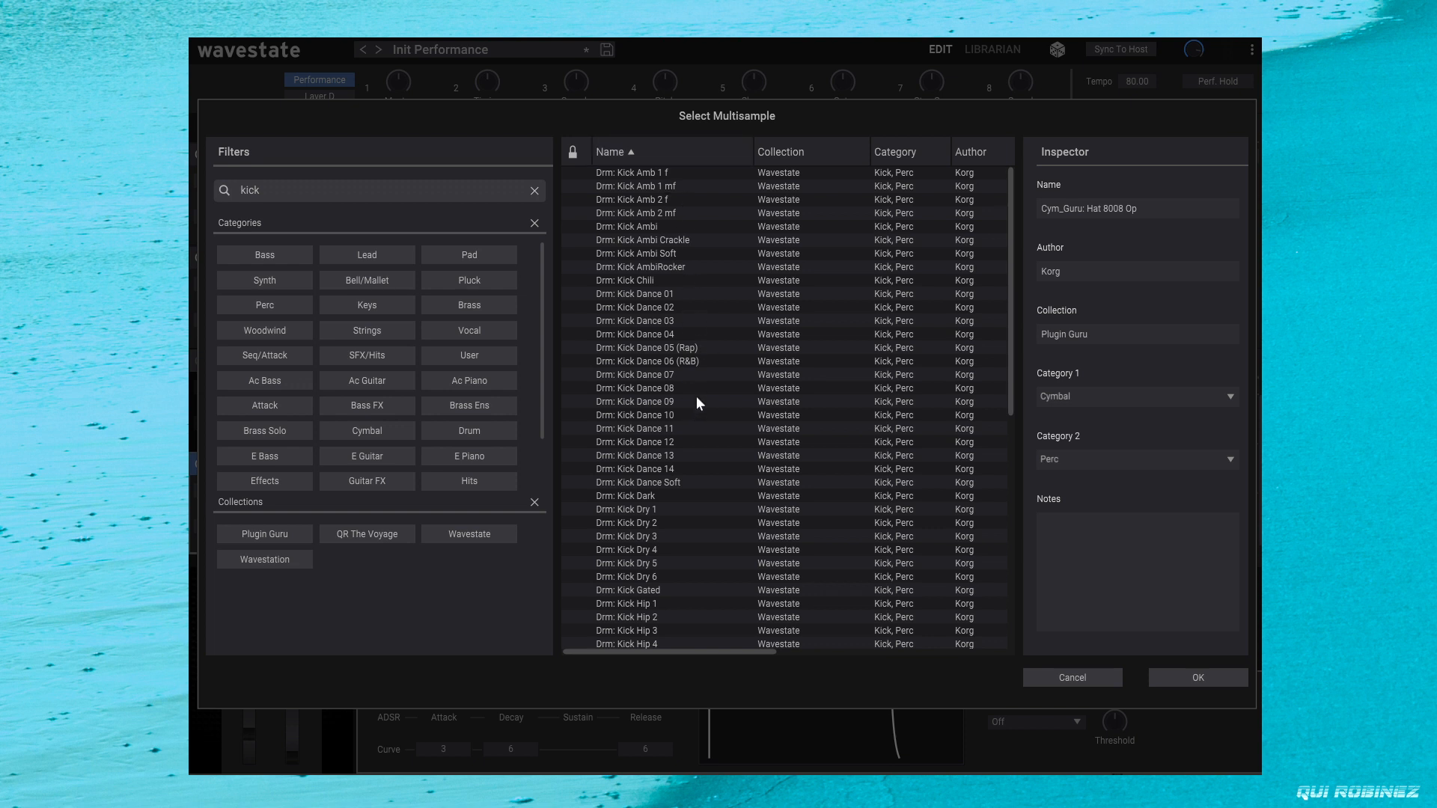
Step: Audition several kick multisamples, including Kick Dance 06 (R&B), Kick Dance 09, Kick Dry 3, Kick Tekno, Kick Trance and Gated Kick
left_click(659, 361)
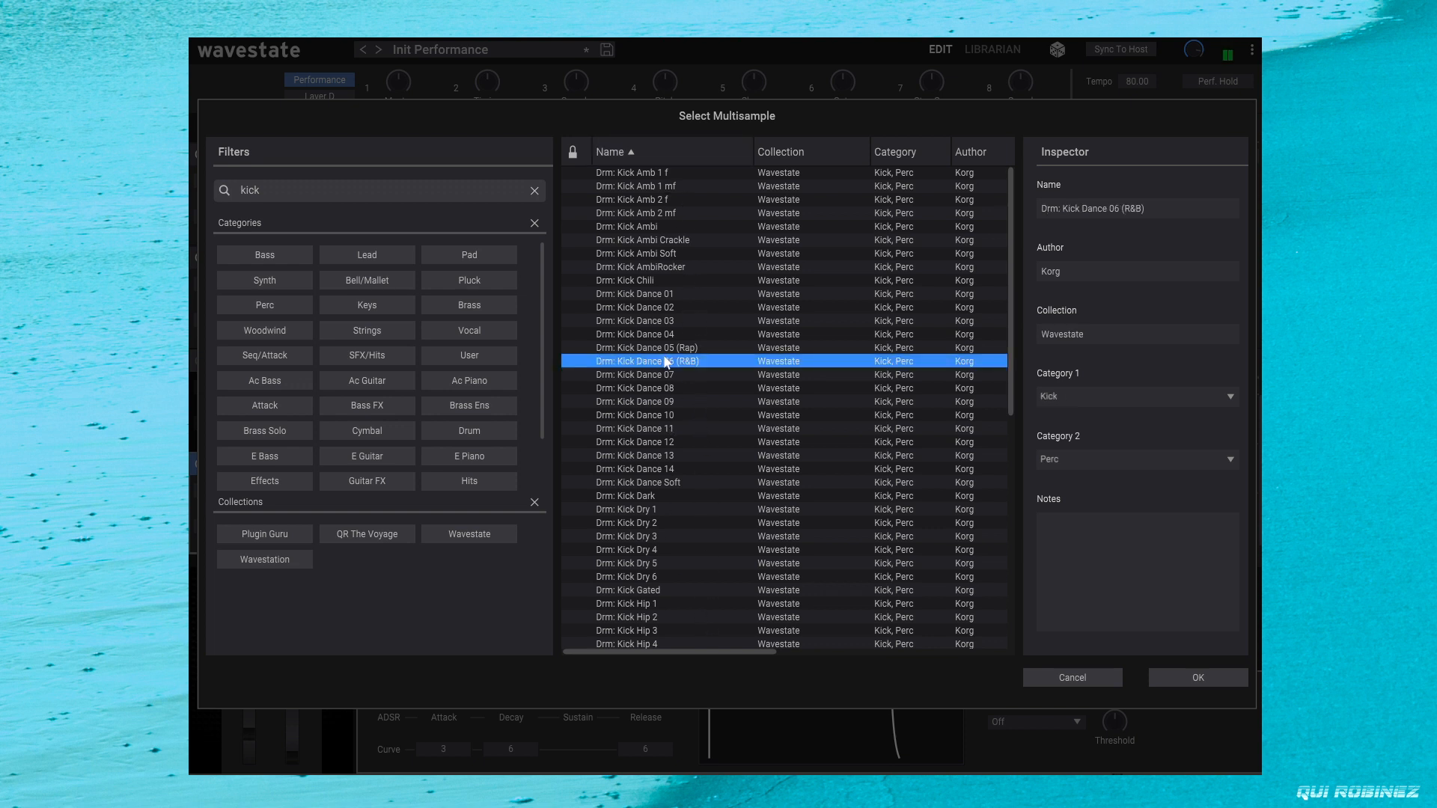
left_click(660, 402)
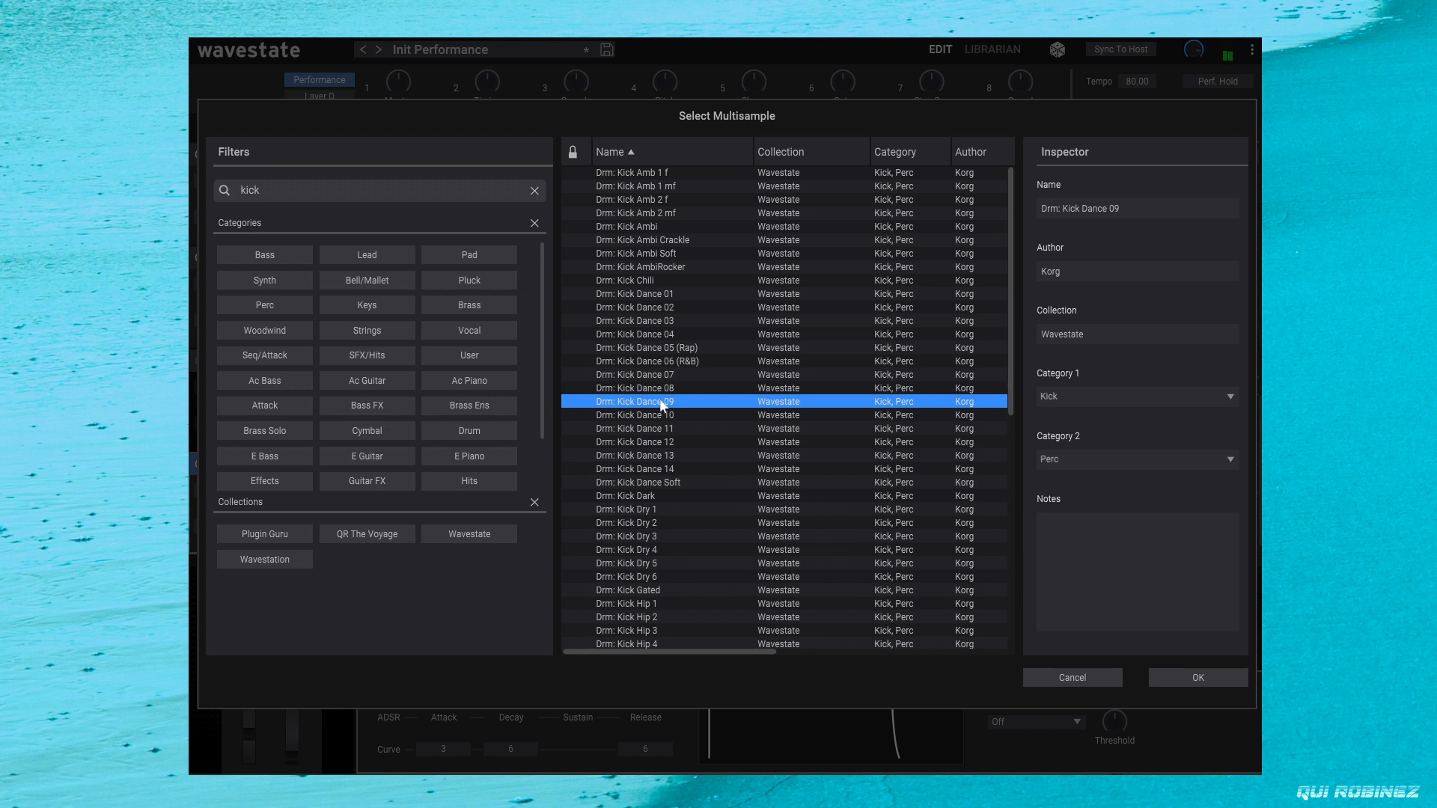
left_click(678, 536)
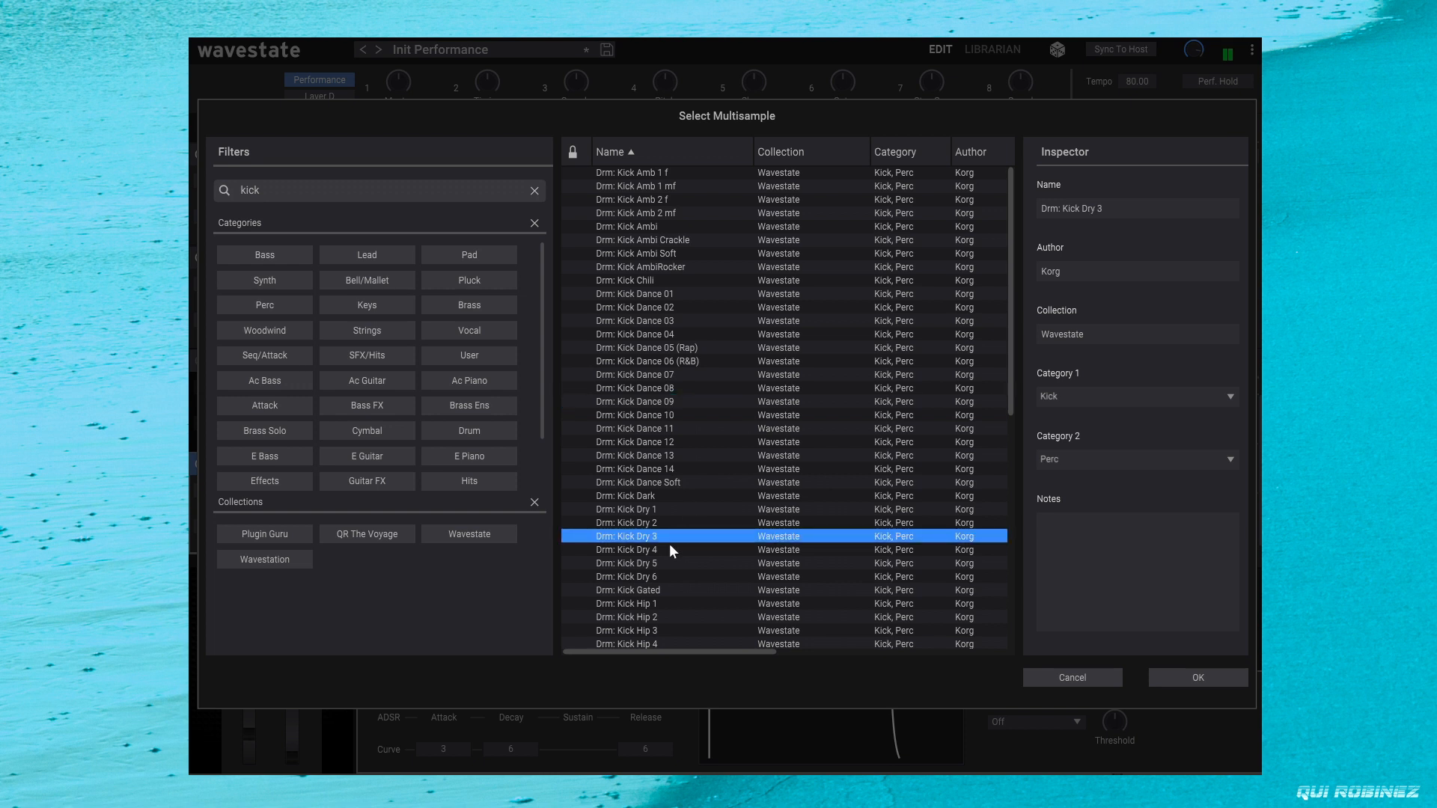
scroll(676, 600, "down", 4)
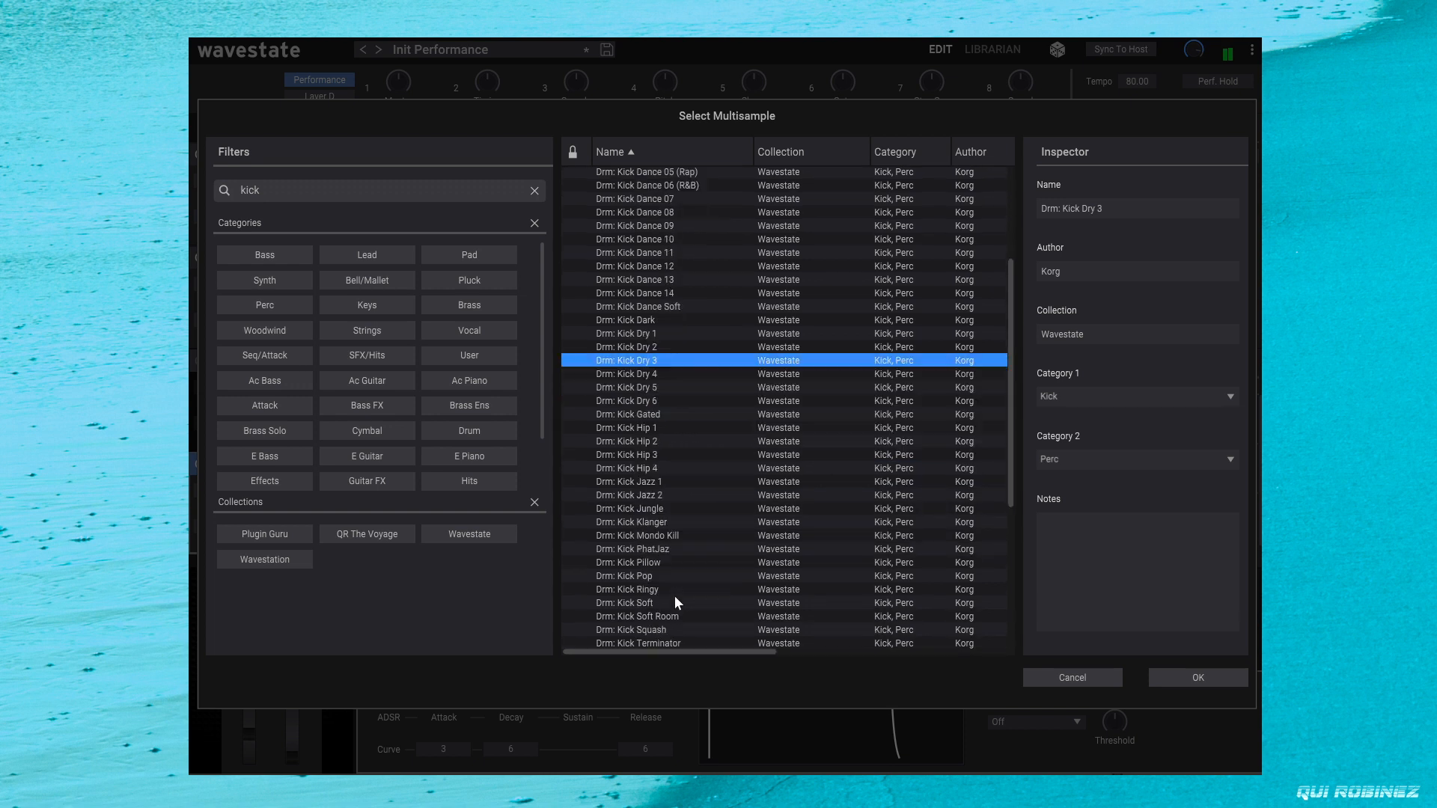
left_click(664, 549)
scroll(673, 547, "down", 6)
left_click(685, 514)
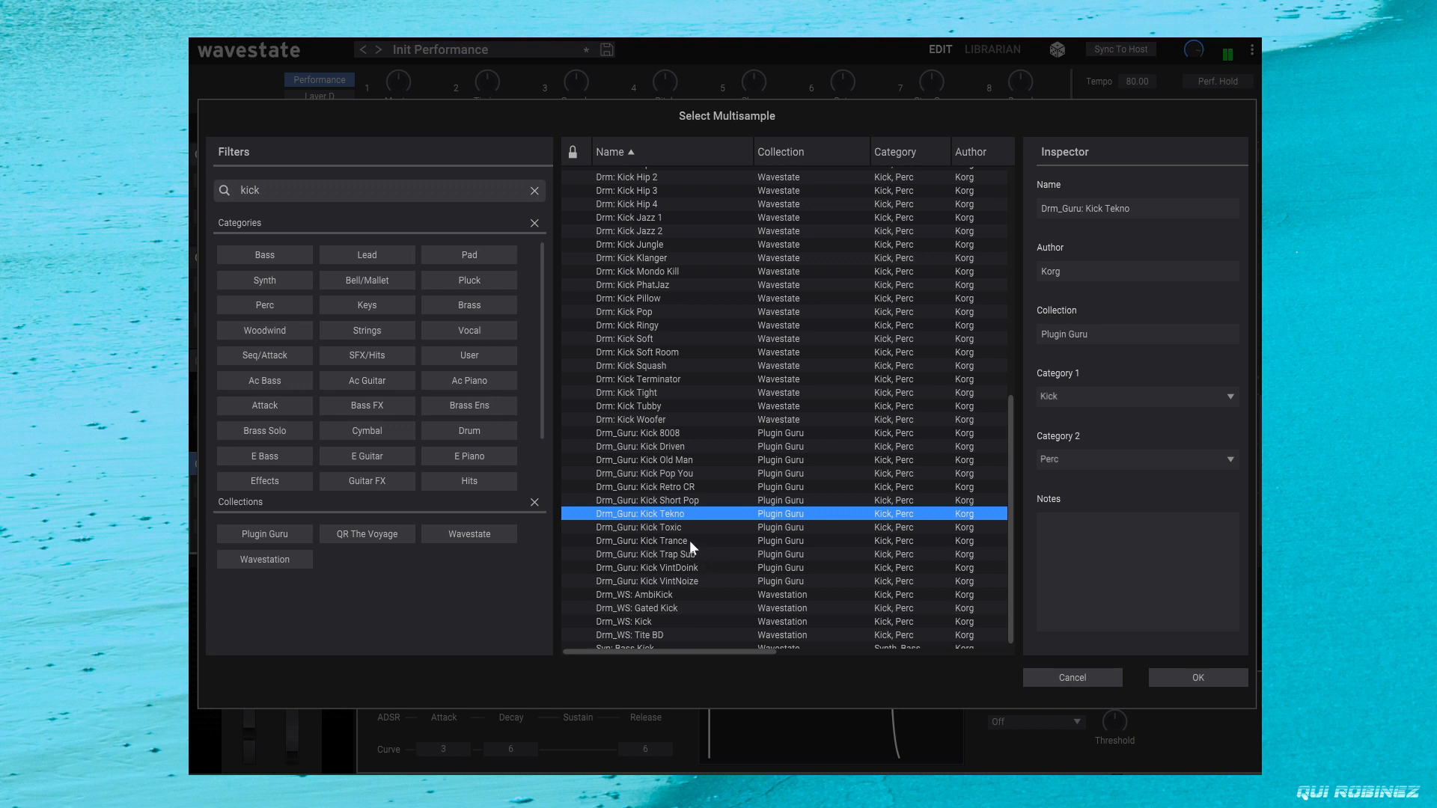
left_click(690, 540)
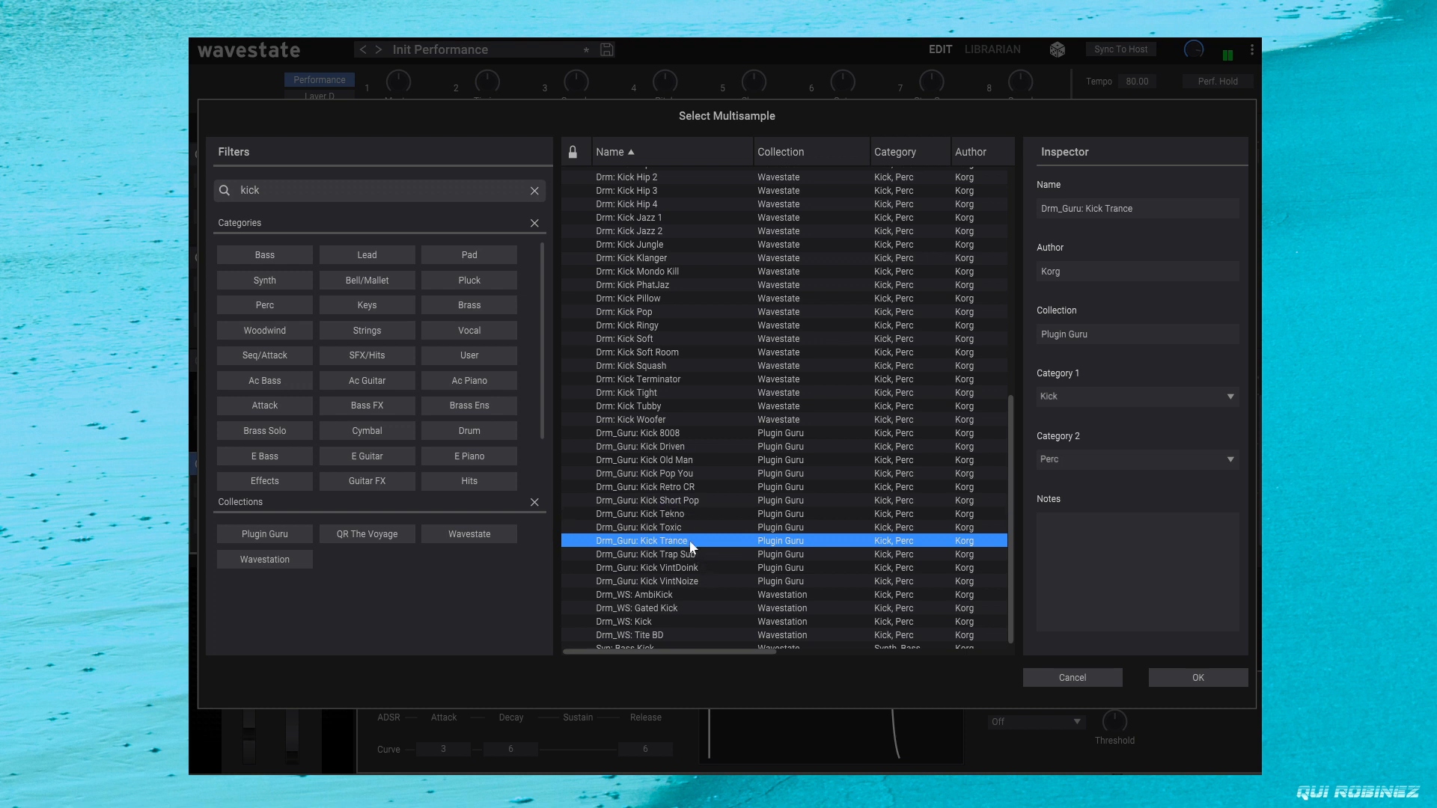
left_click(667, 608)
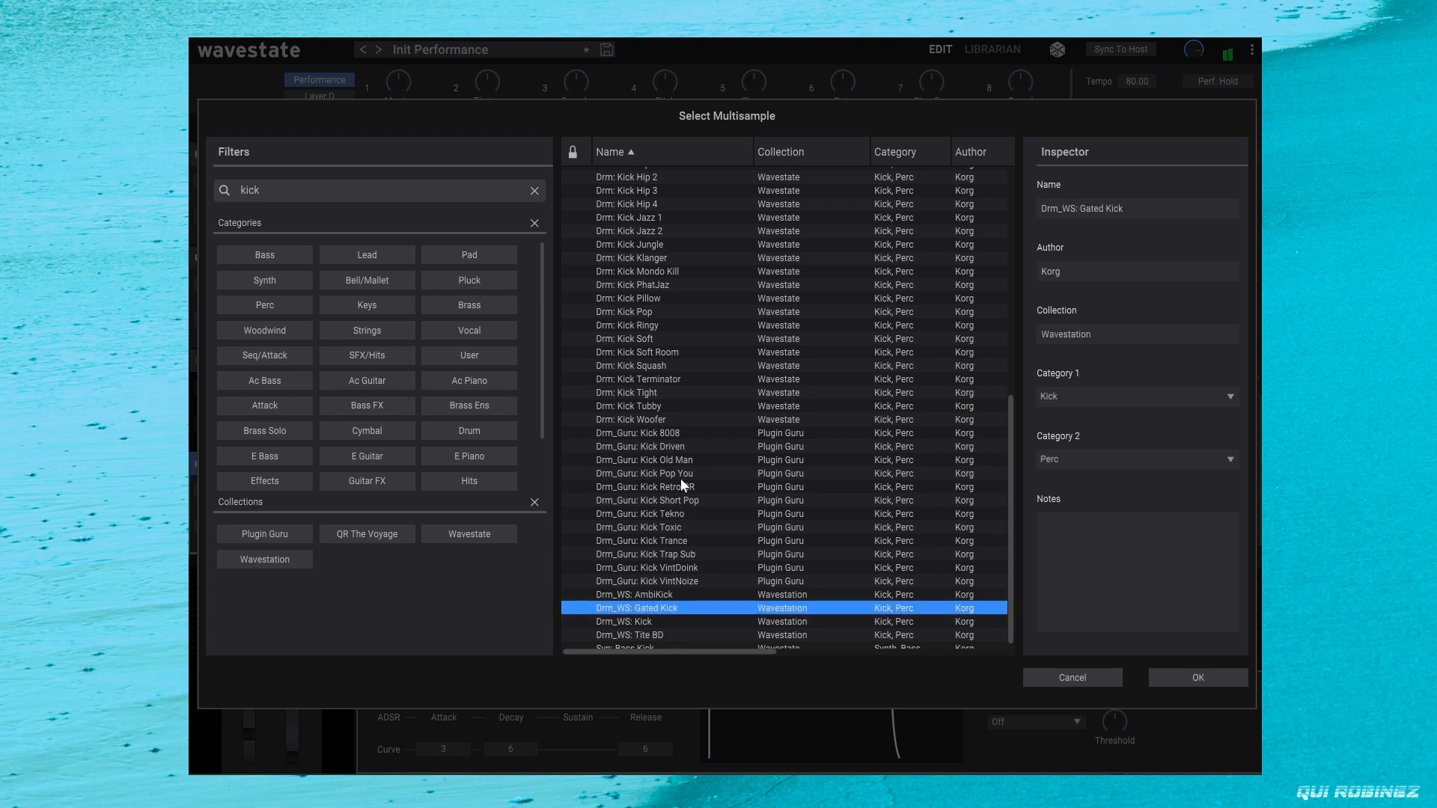
Step: Compare Kick Tekno with Kick Trance and assign Drm_Guru: Kick Trance to Layer D's first Sample step
left_click(689, 511)
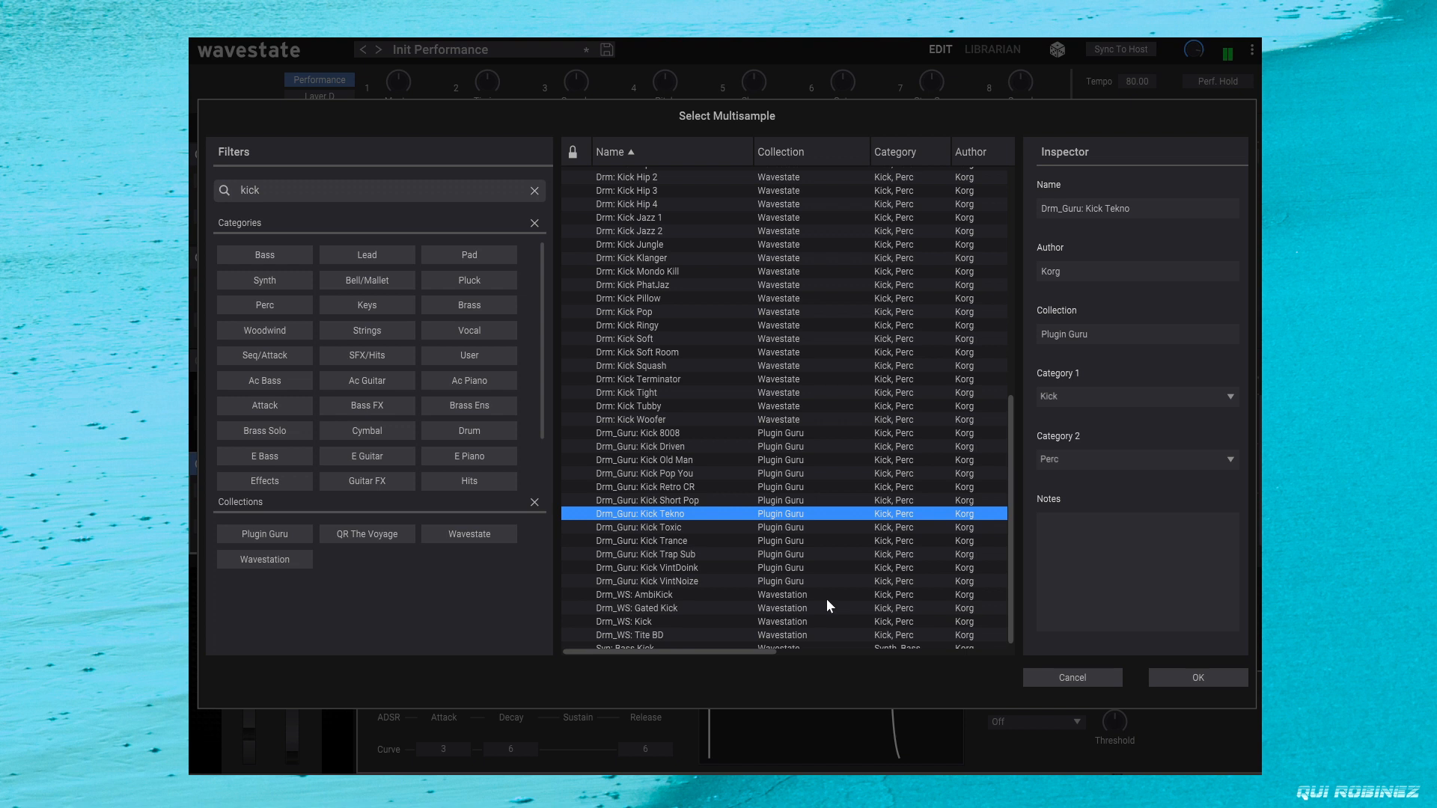
left_click(695, 541)
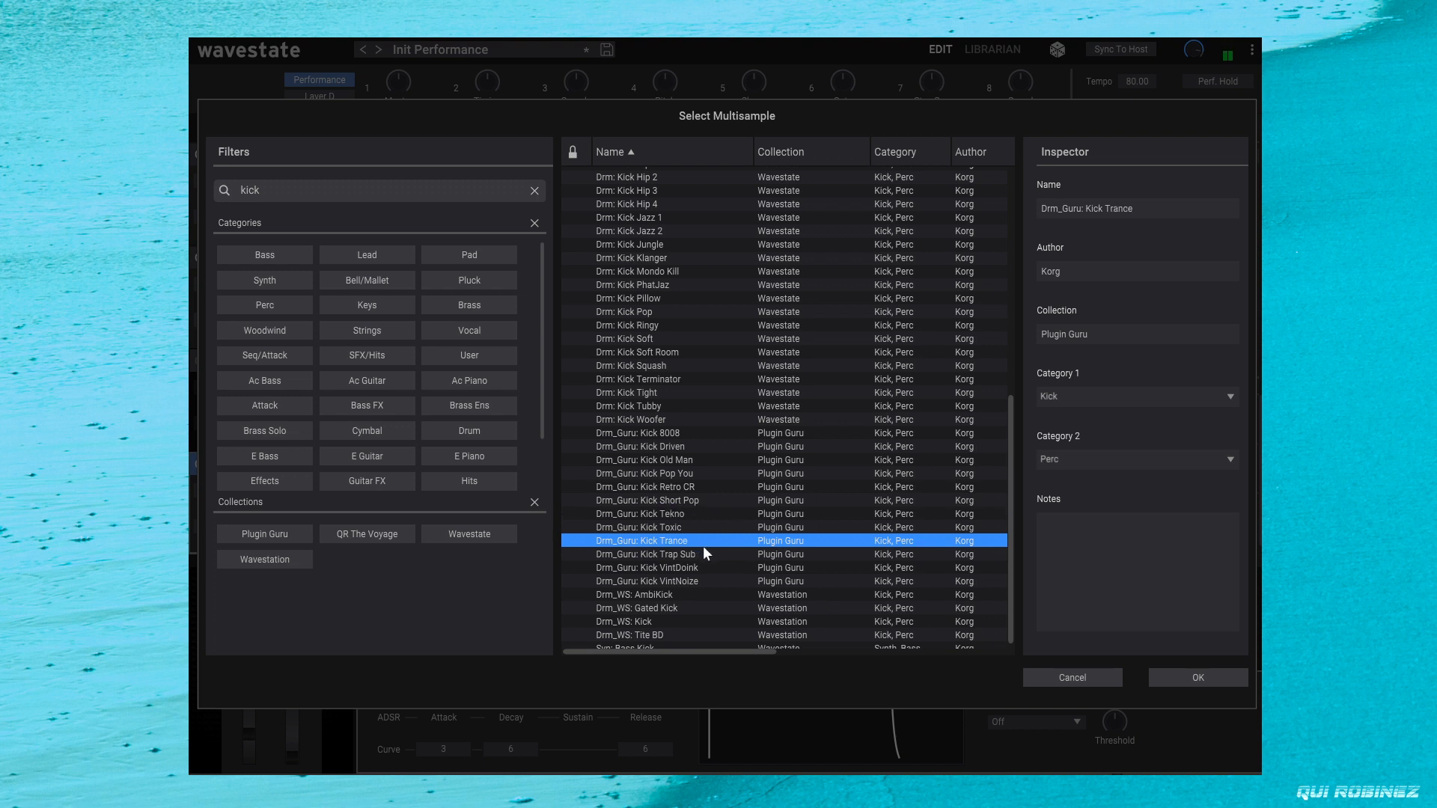
scroll(704, 560, "down", 1)
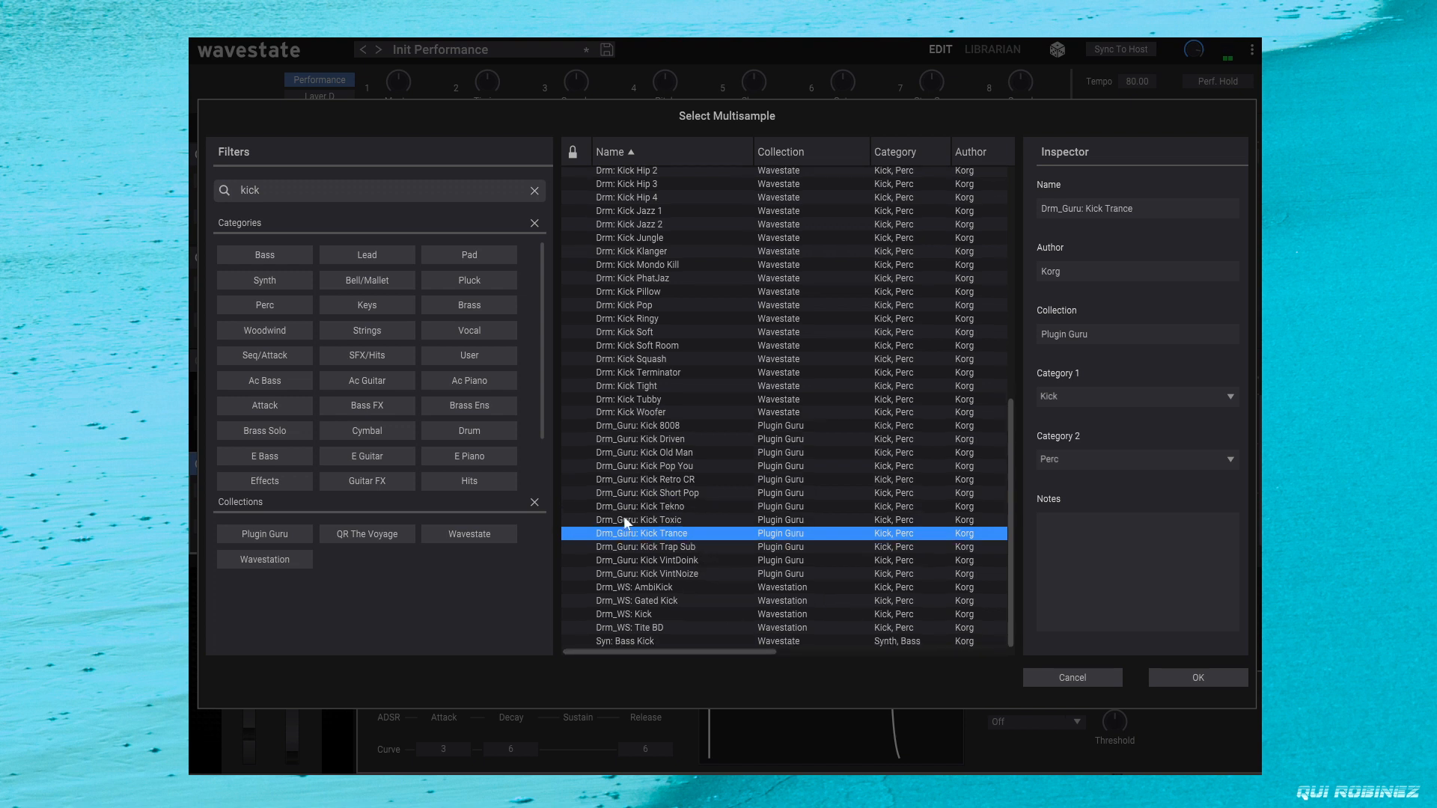
left_click(1216, 680)
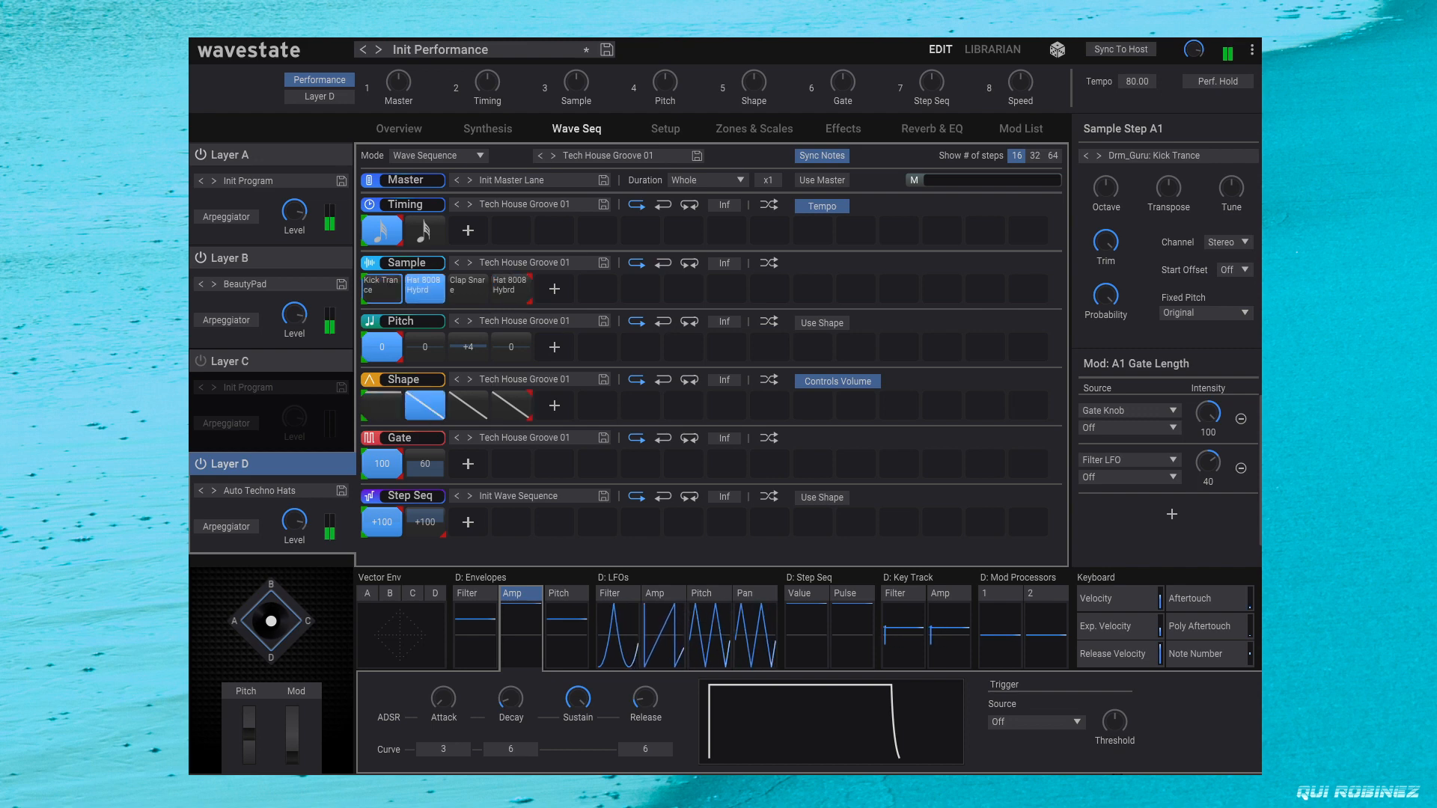
Step: Display the on-screen keyboard and review the synthesis settings of Layers D, A and B
left_click(1111, 595)
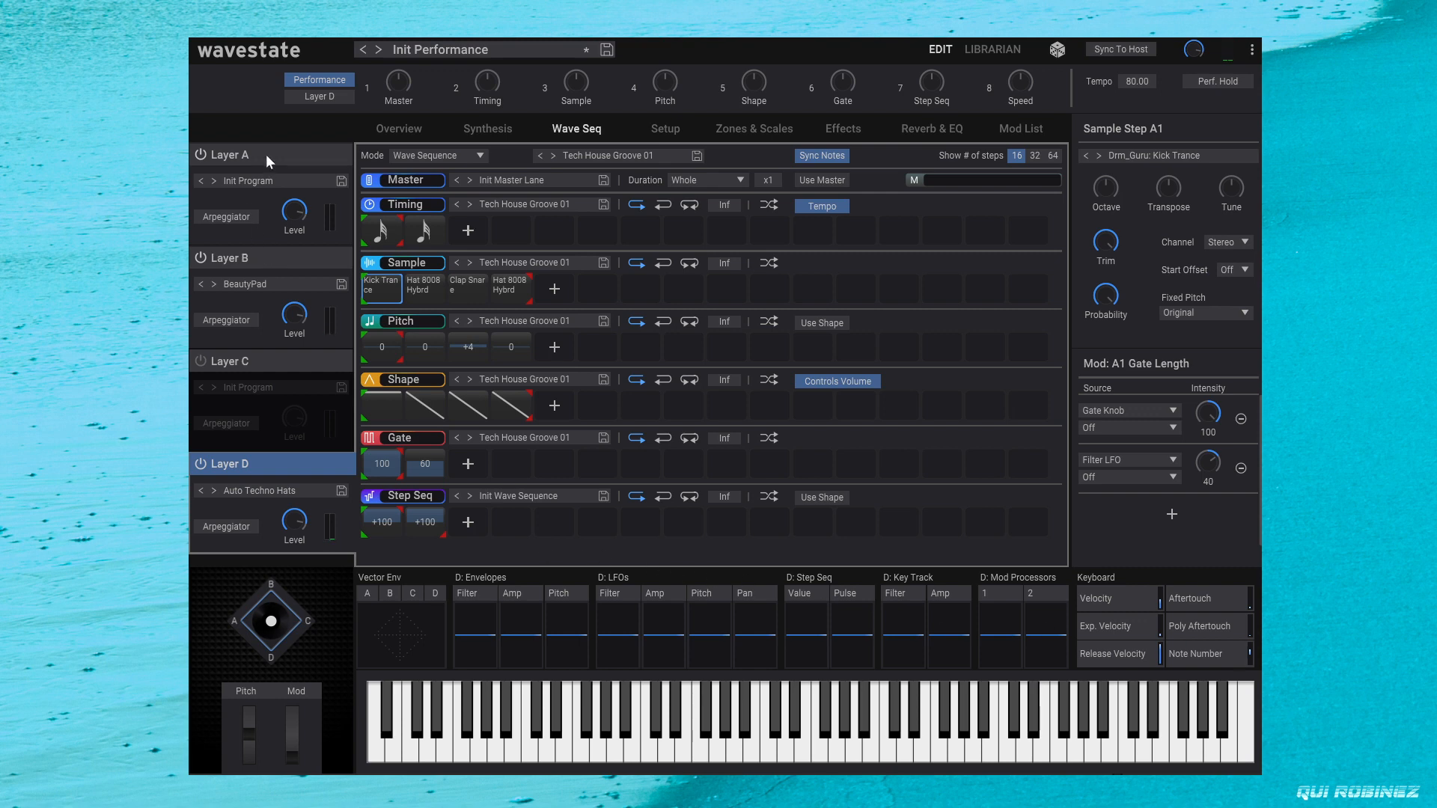
left_click(470, 130)
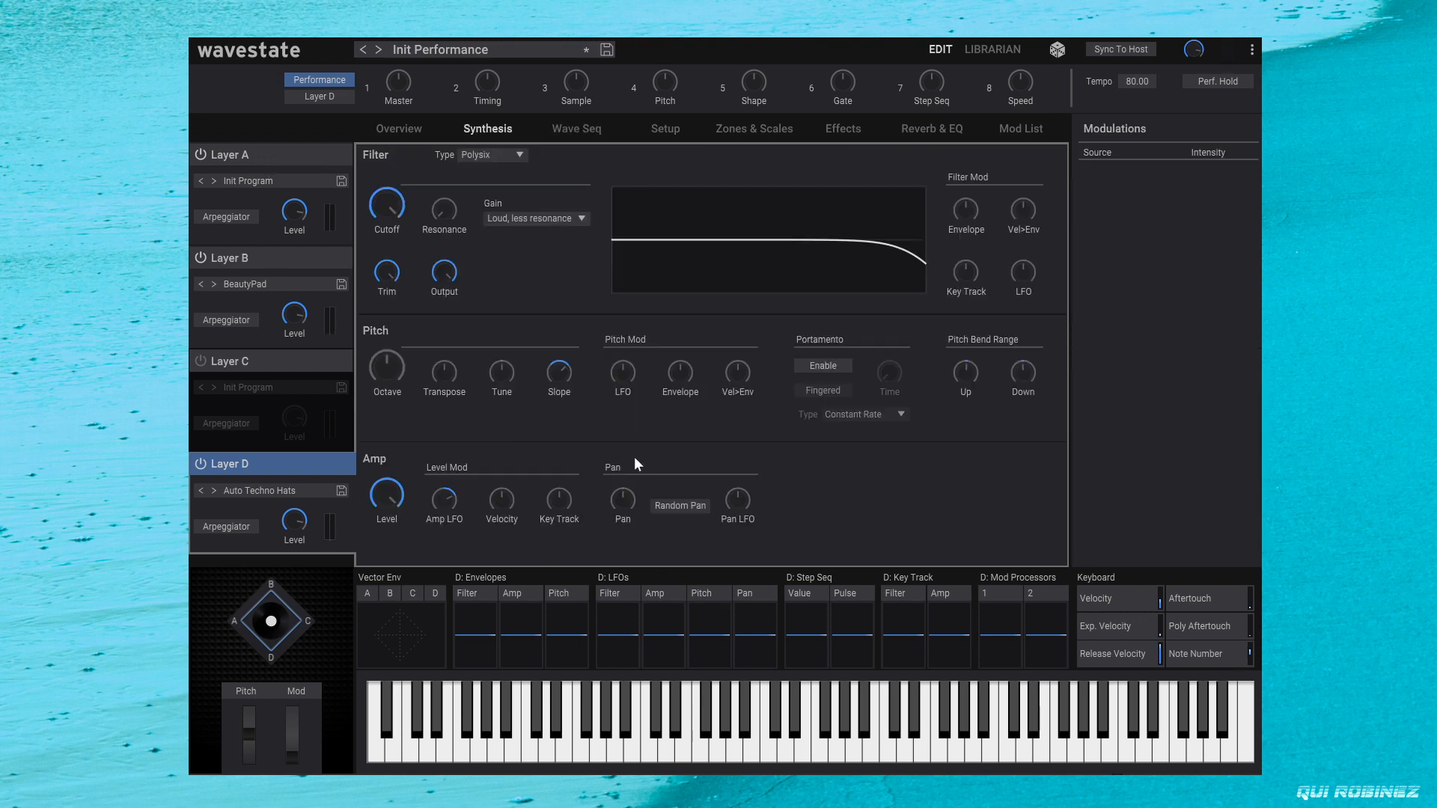
left_click(246, 159)
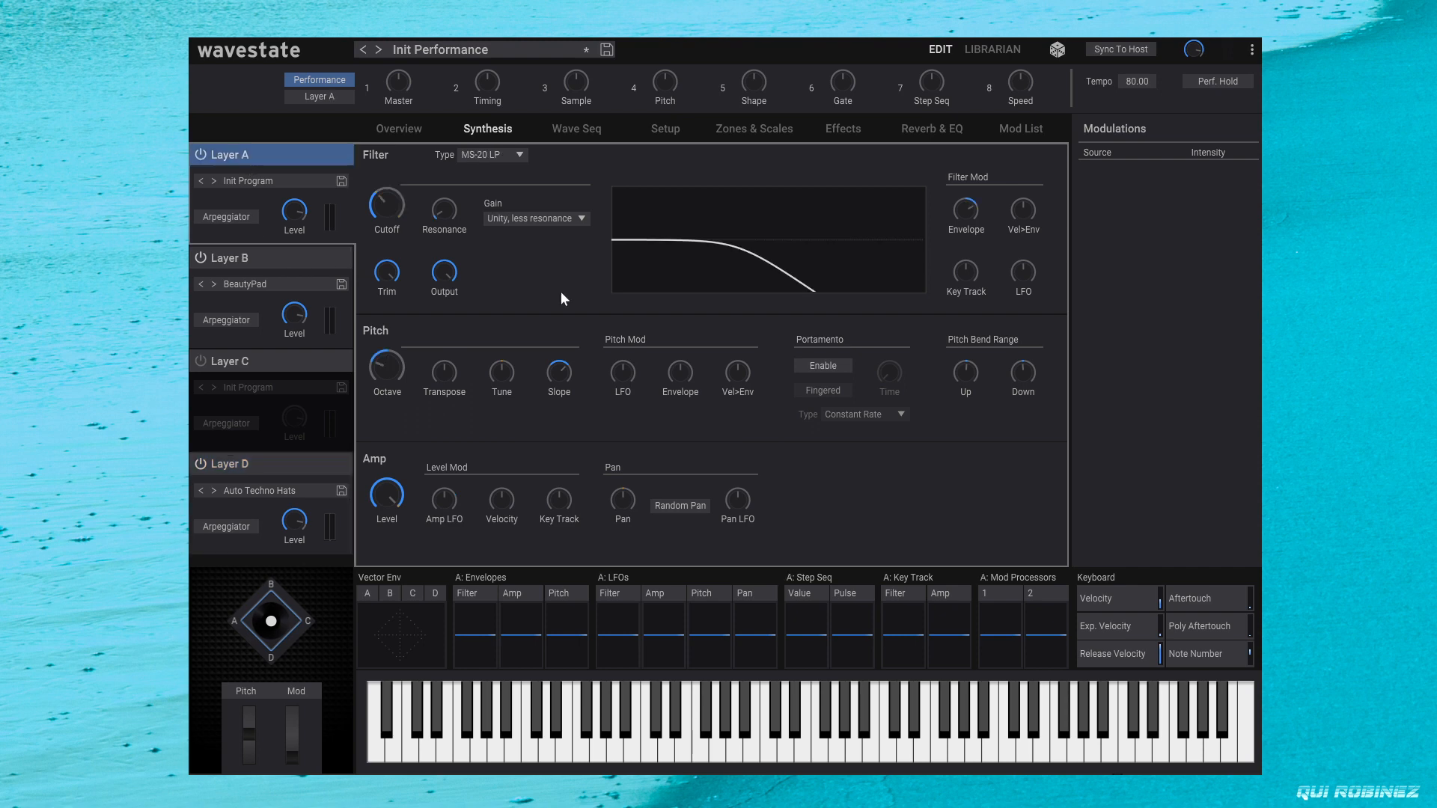
left_click(275, 265)
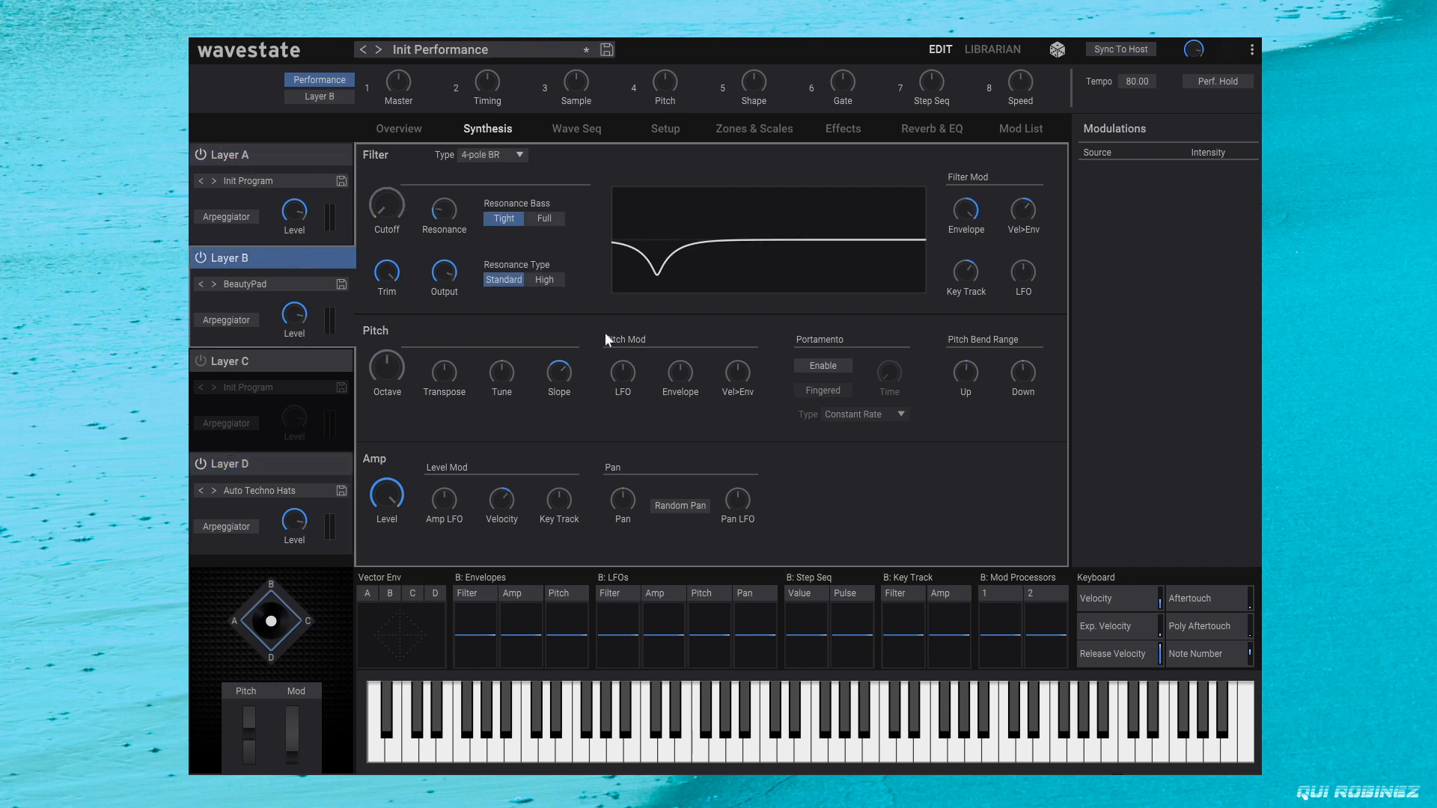